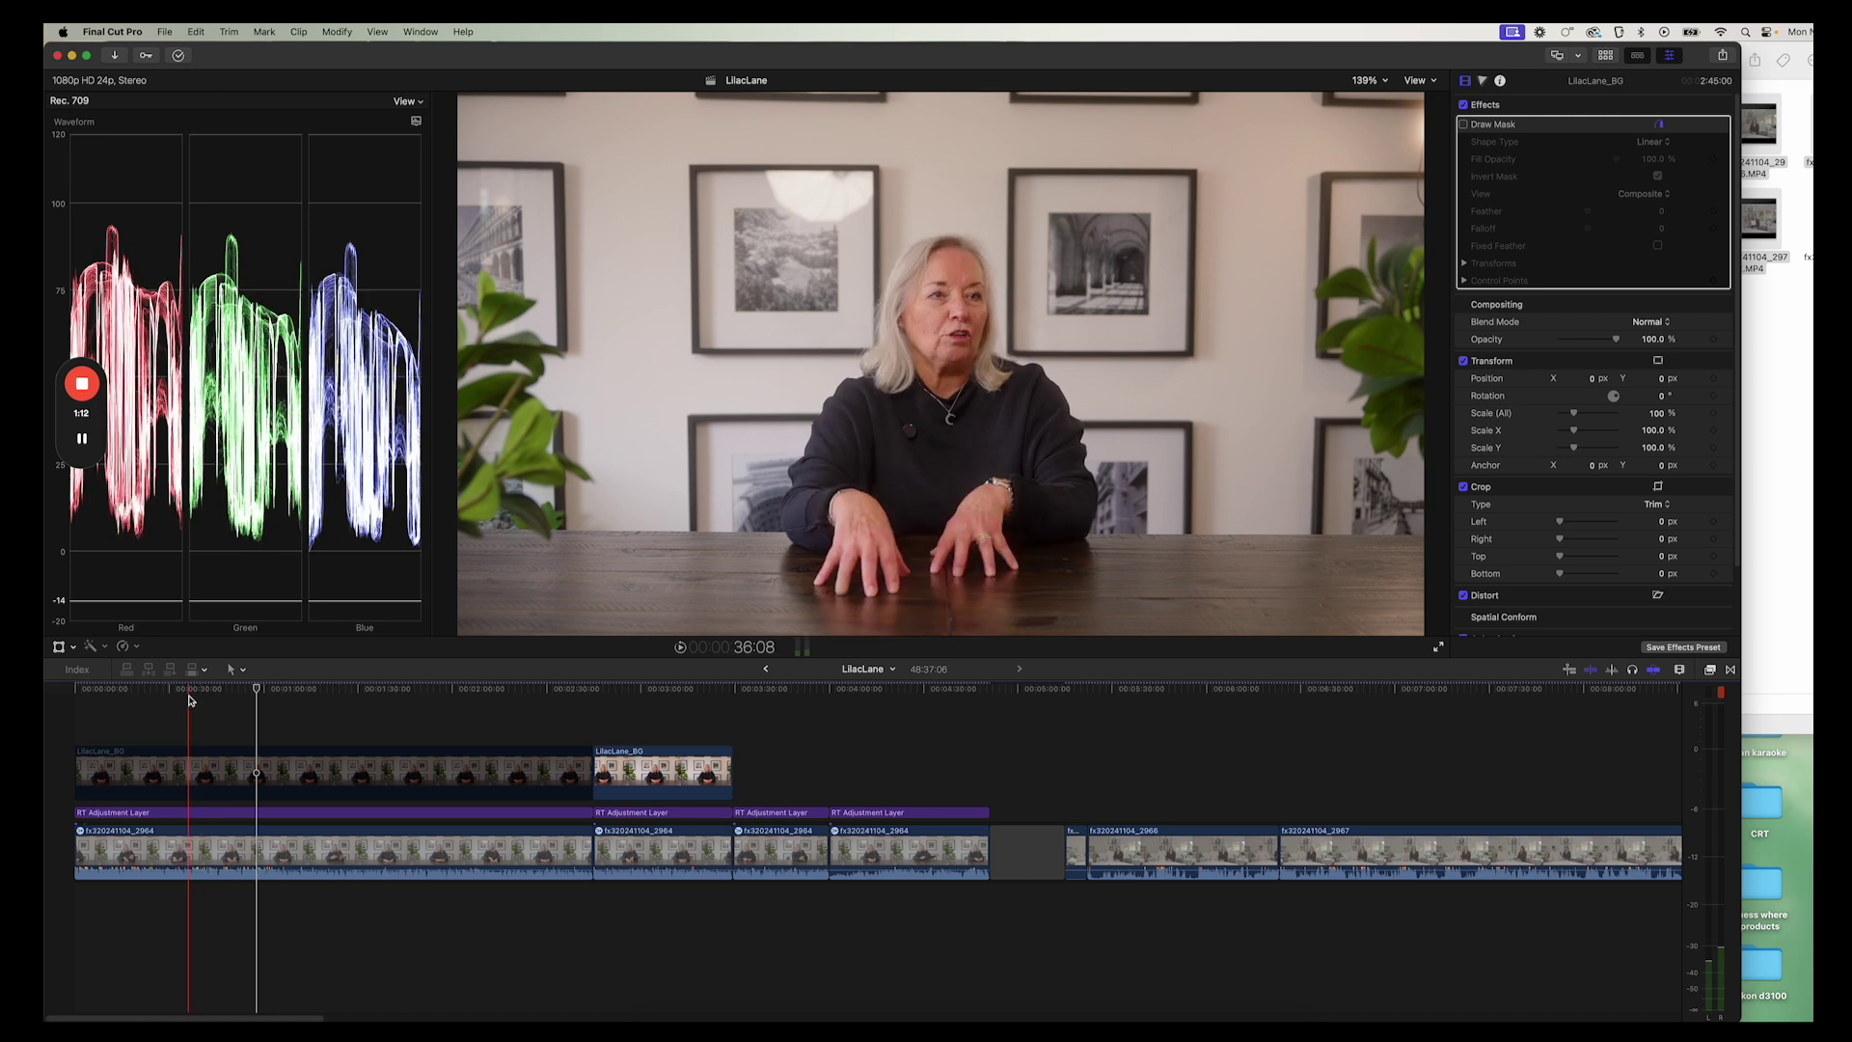
Park the playhead at 3:10 near the start of the timeline and view the export destinations that can be added
left_click(196, 701)
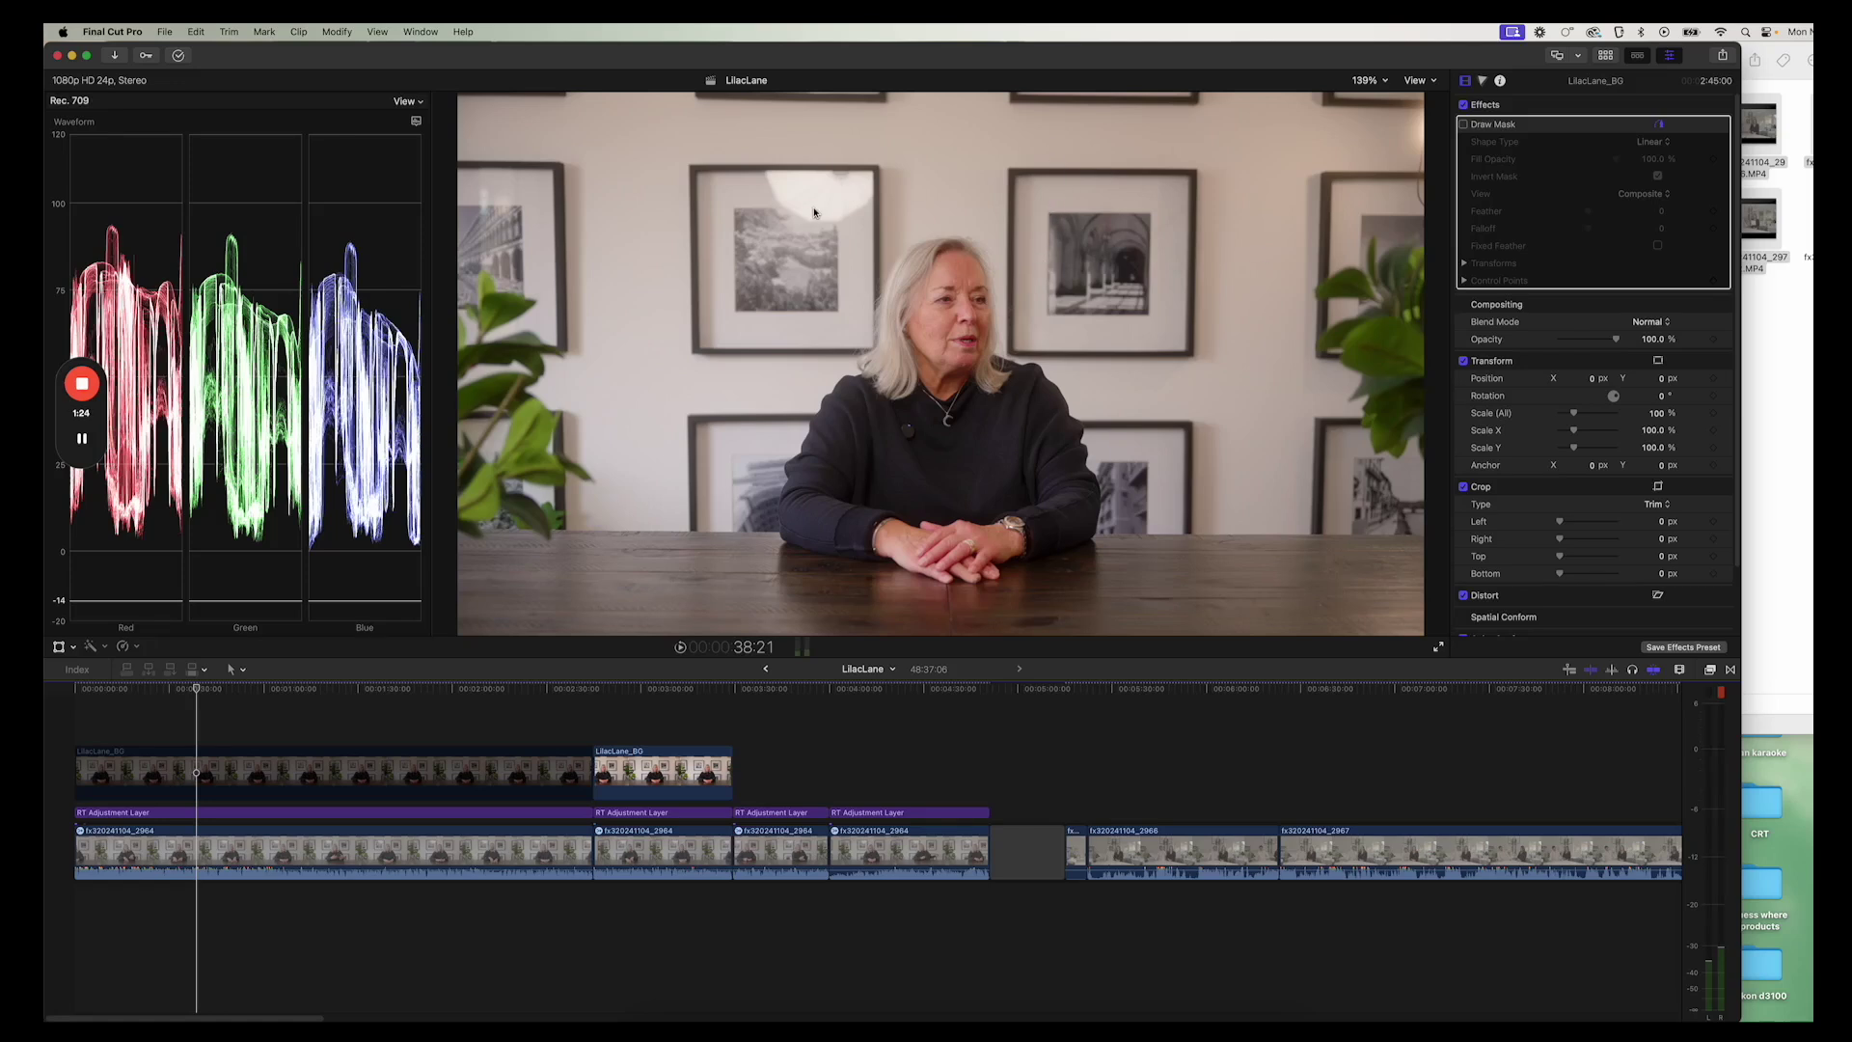
left_click(85, 701)
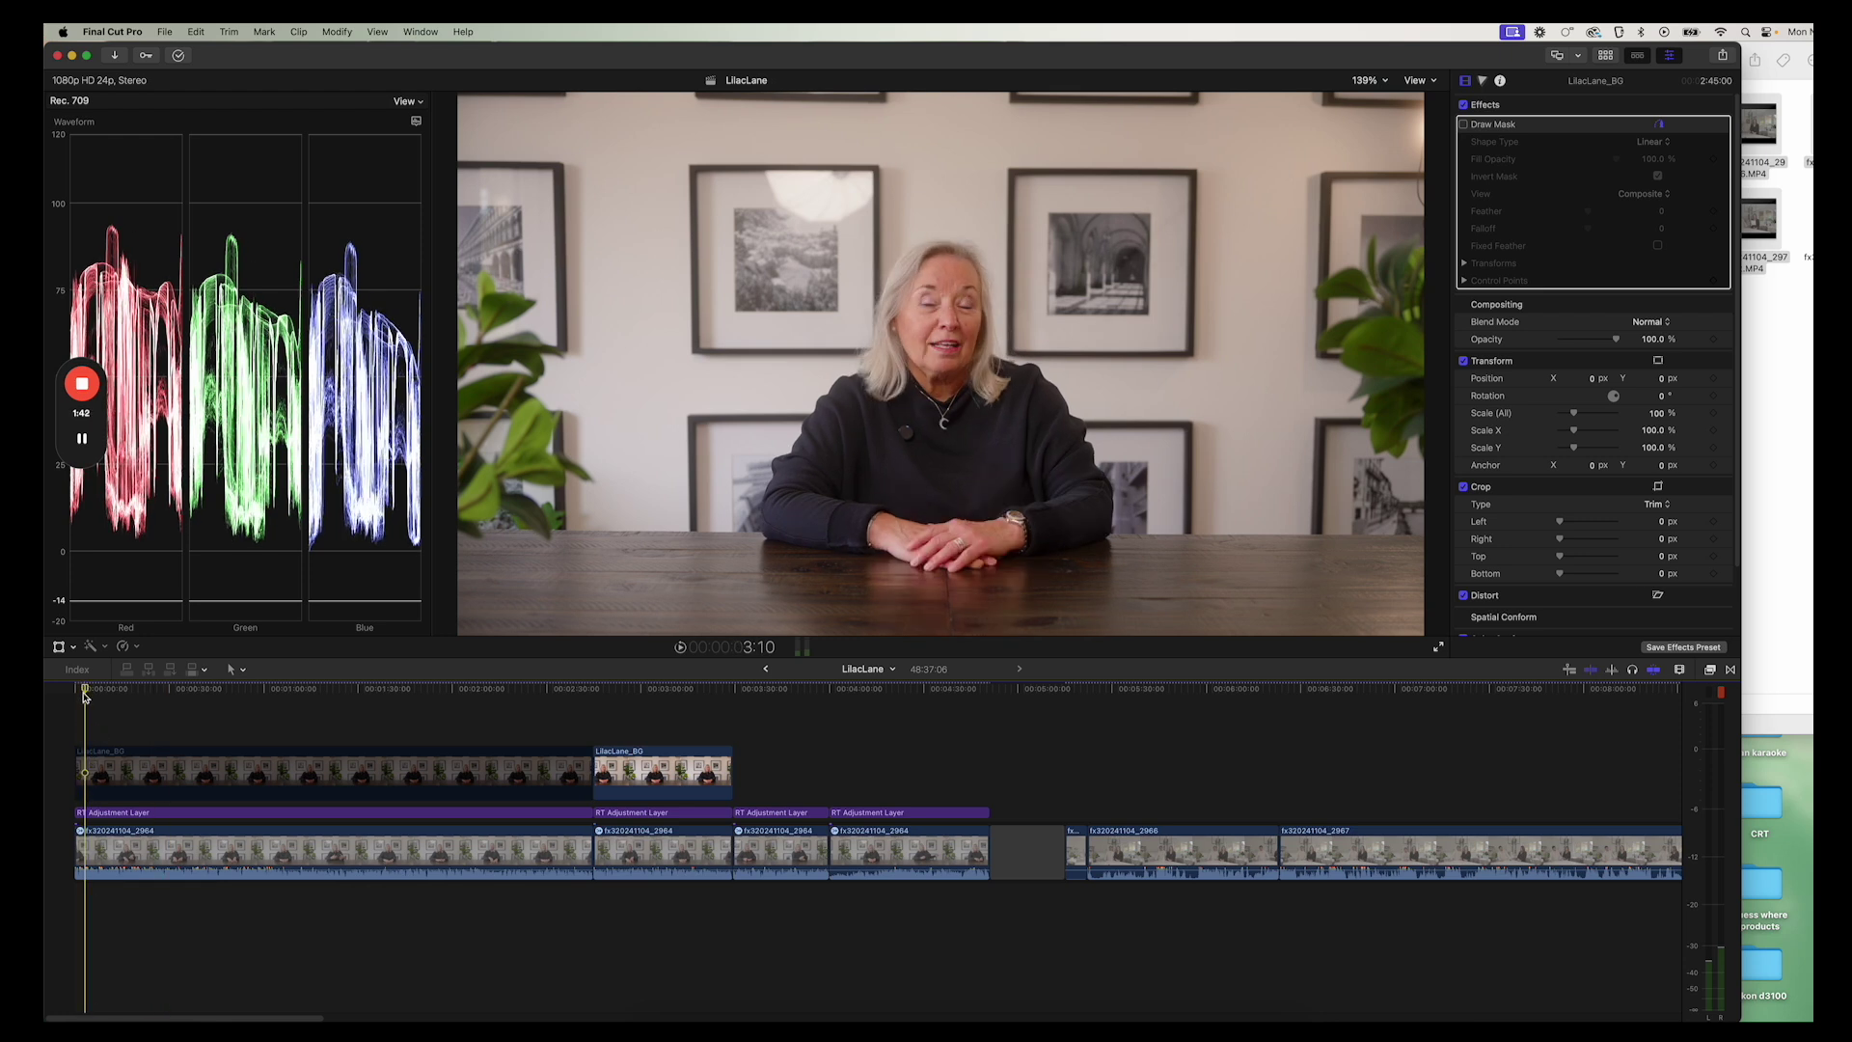
left_click(1723, 57)
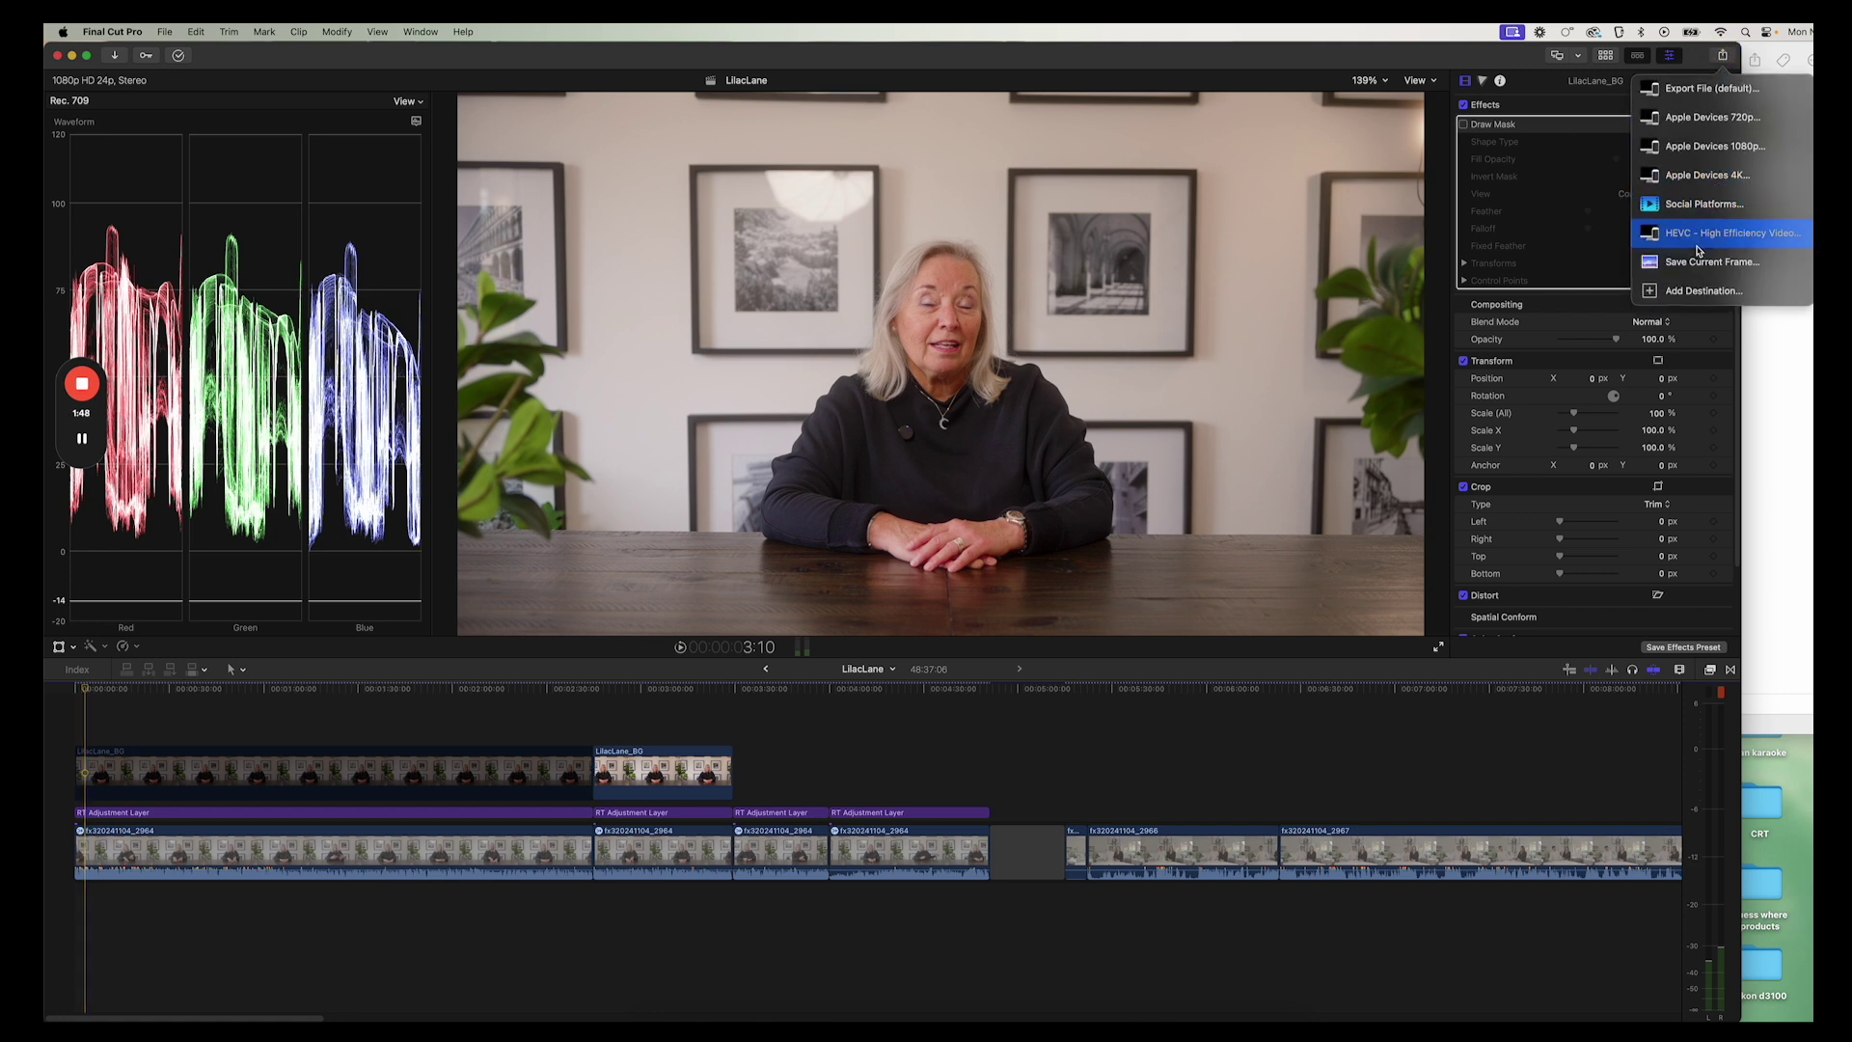
left_click(1688, 293)
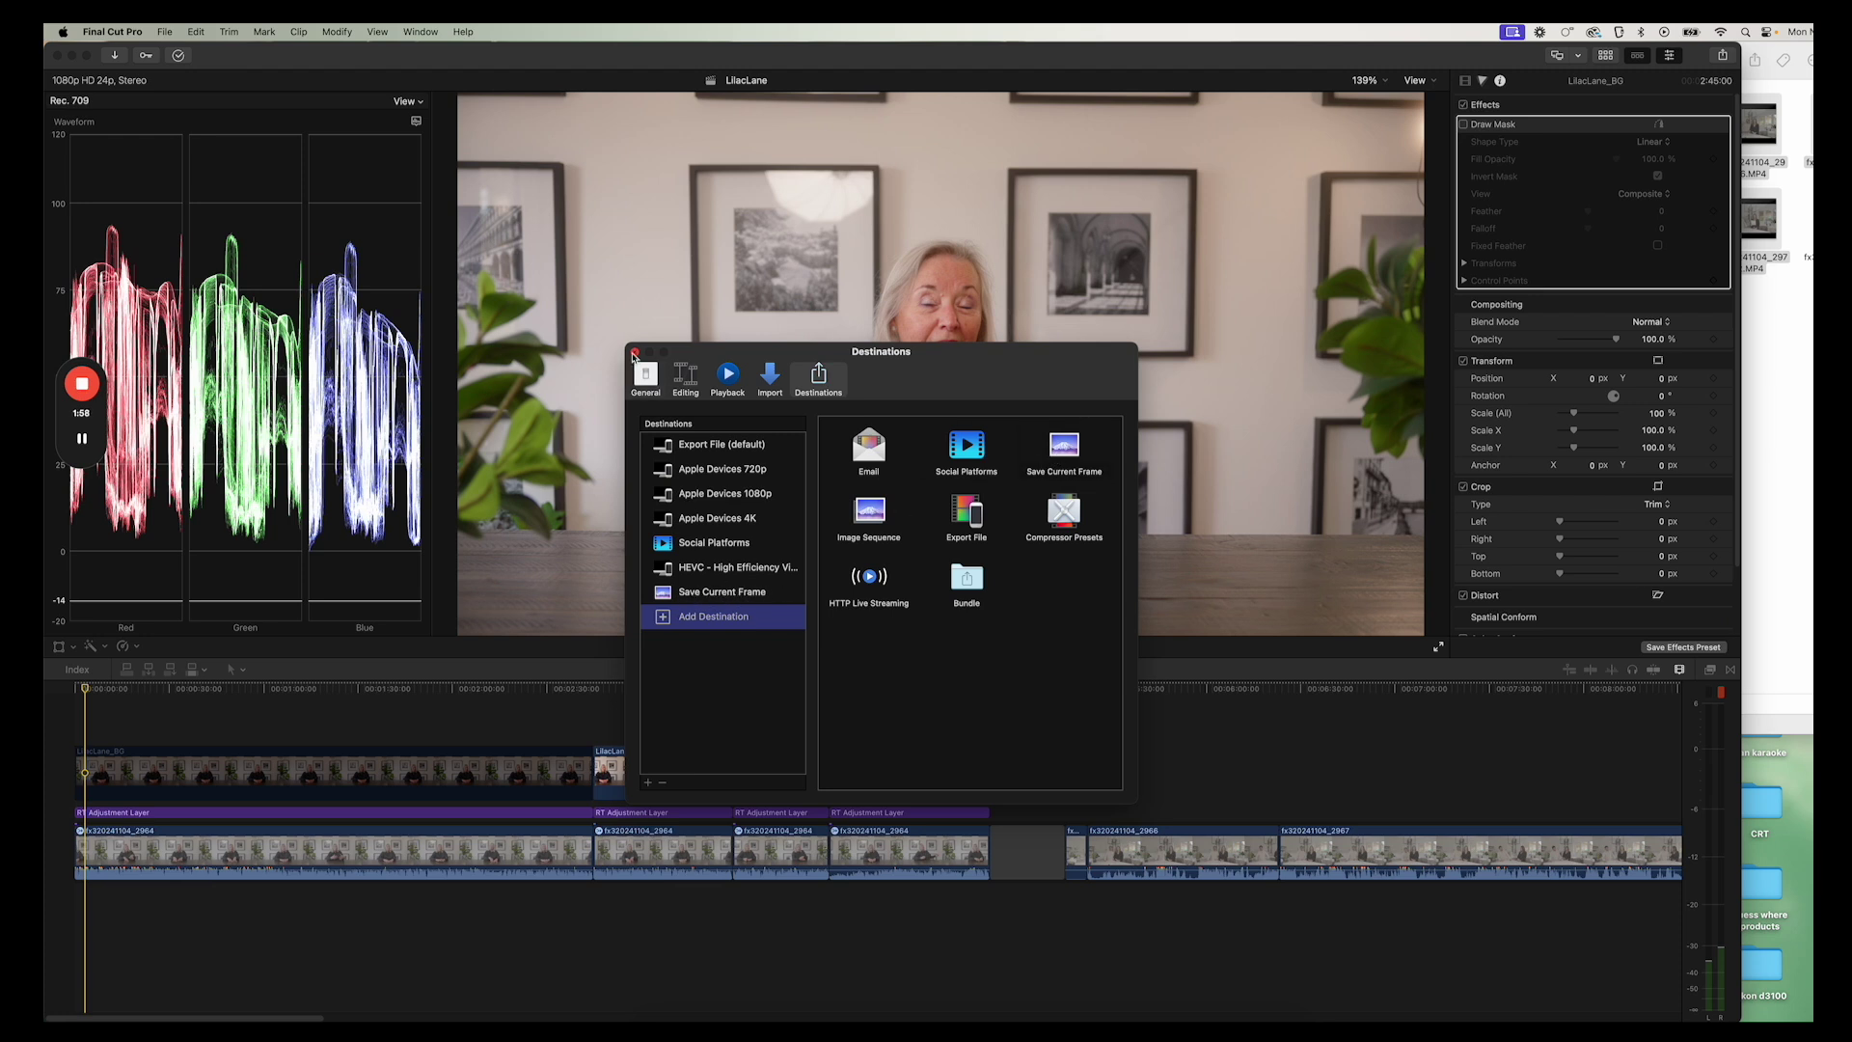
left_click(634, 354)
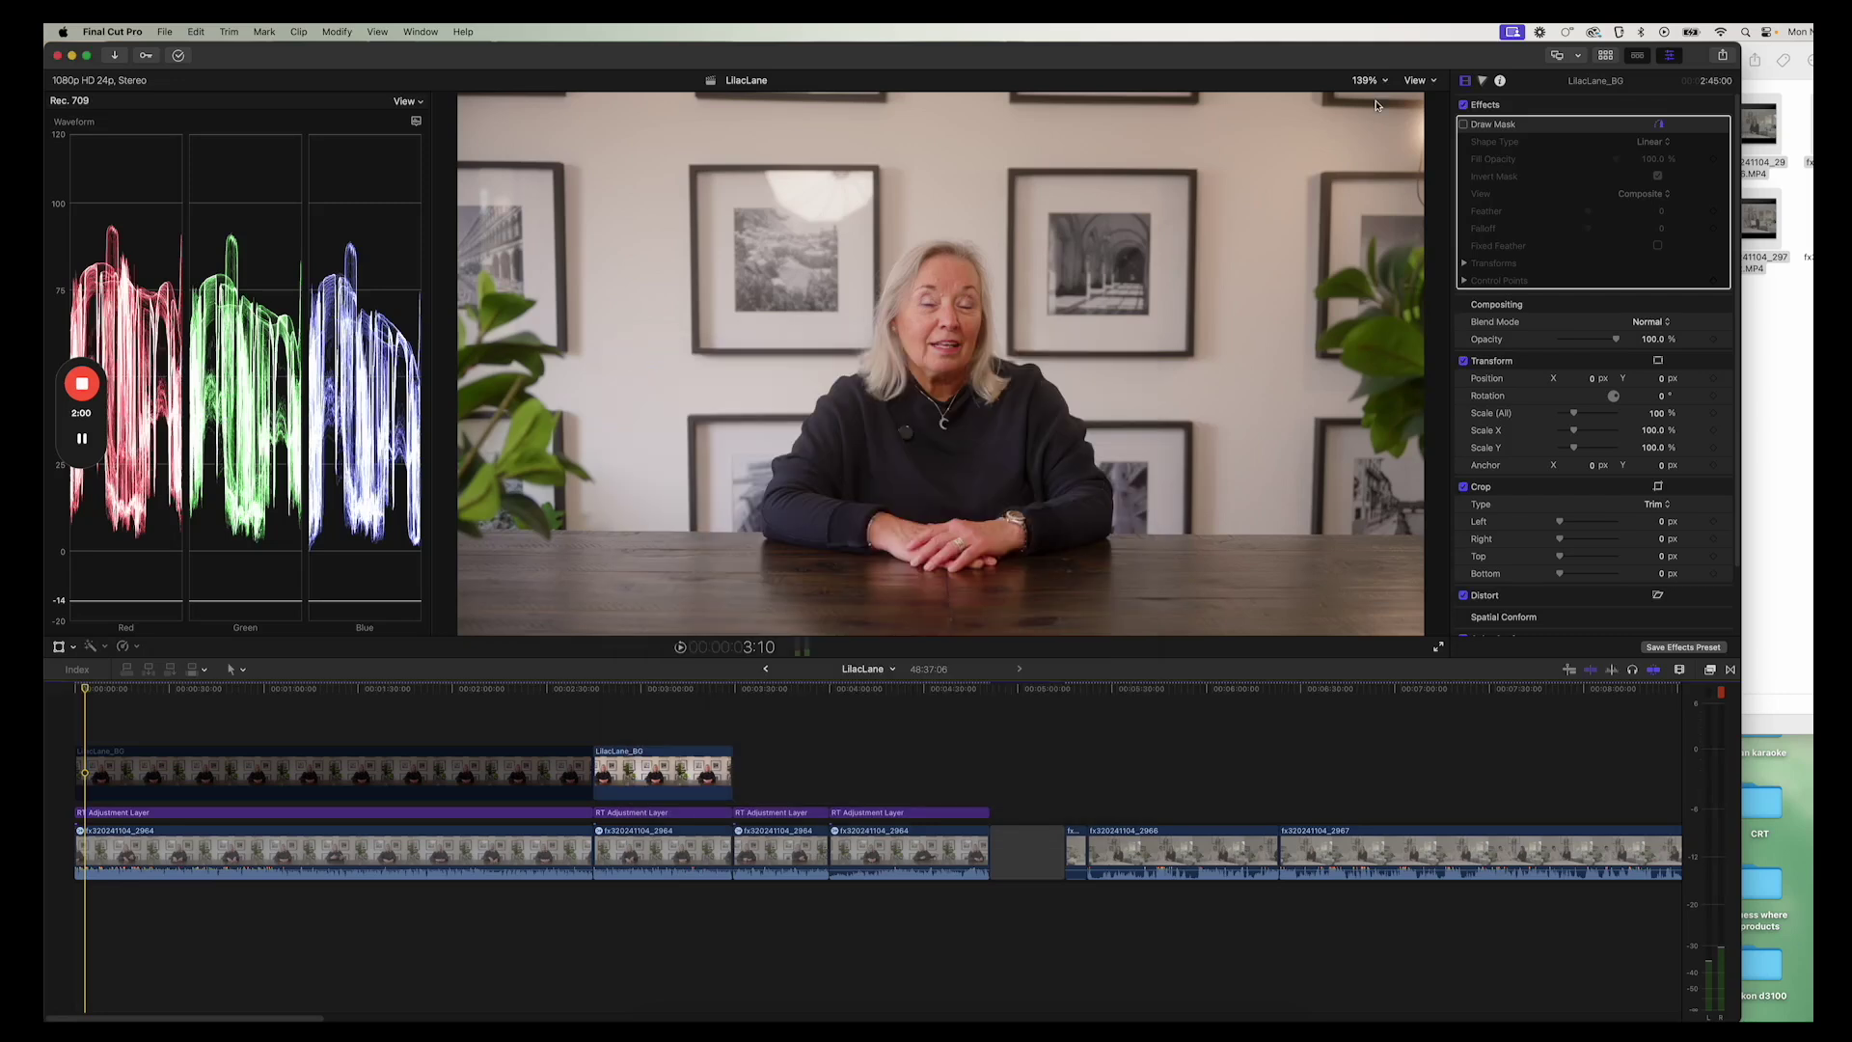
Save the current frame as a TIFF image named LilacLane-withlight in the Lilac_Lane folder
left_click(1727, 58)
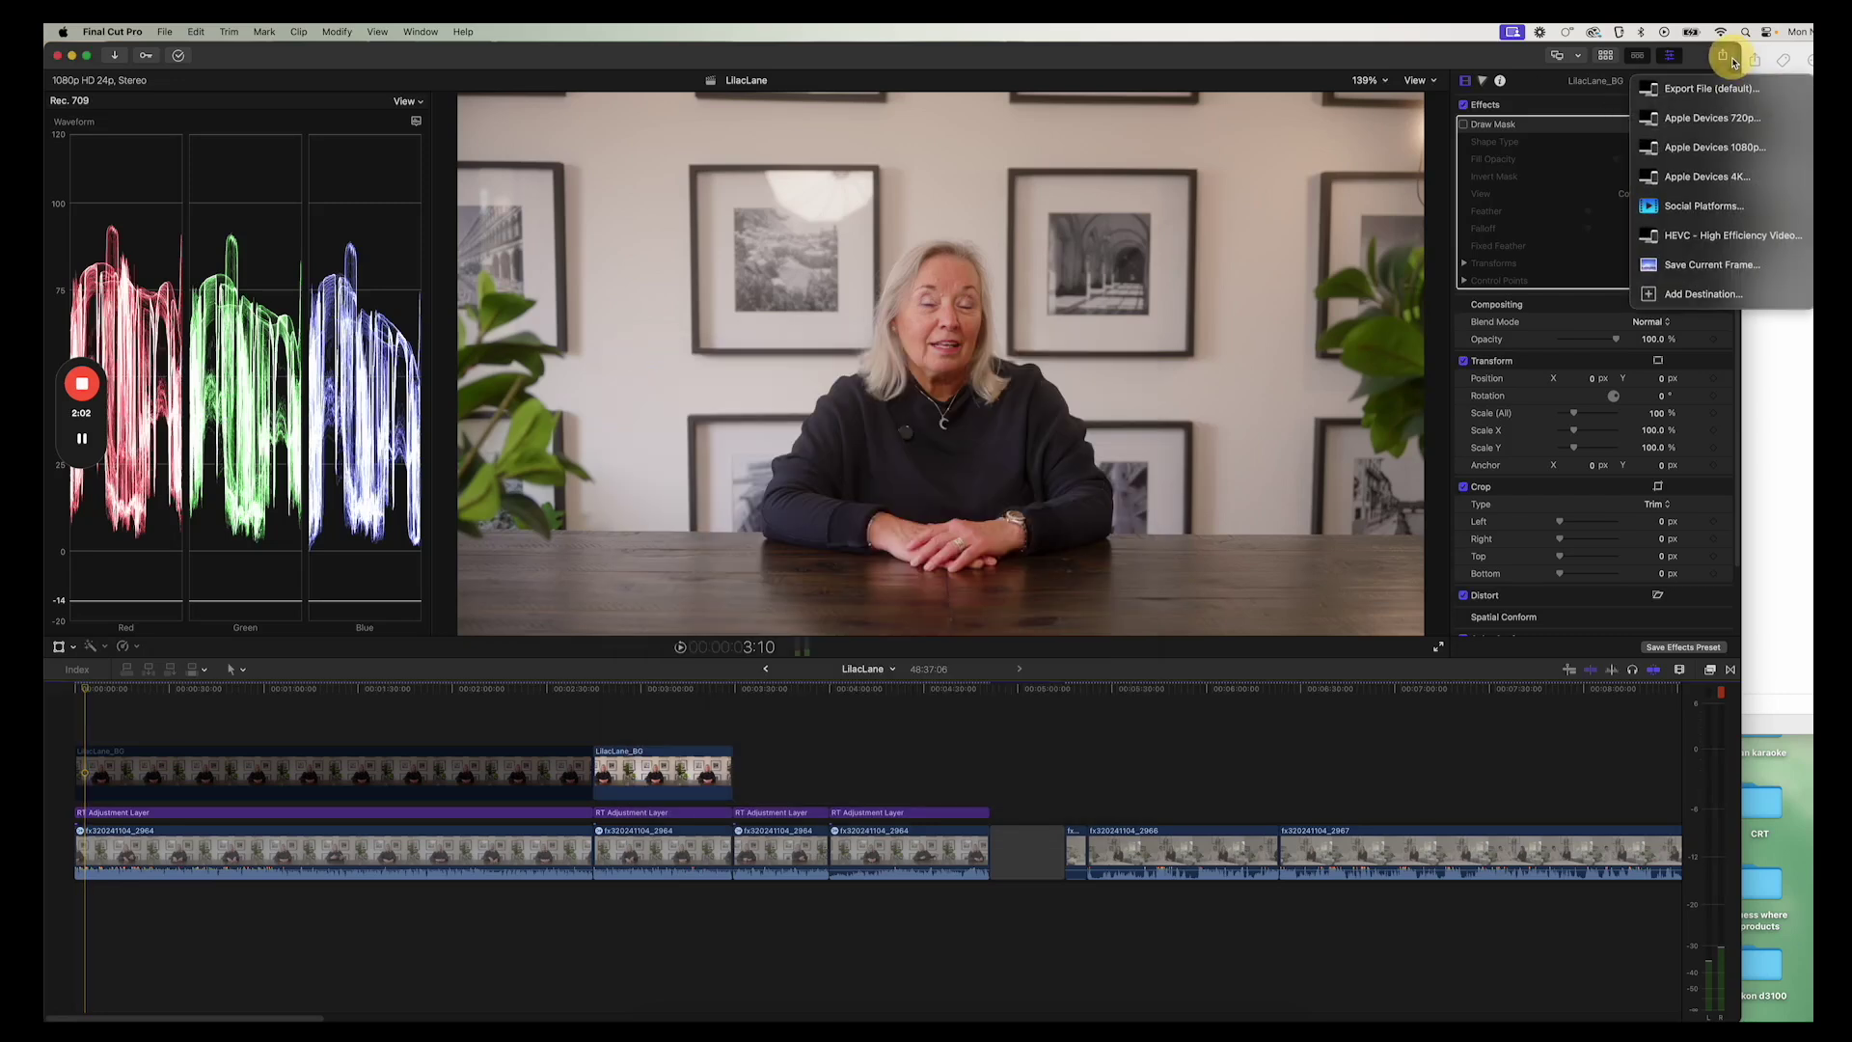
left_click(1683, 264)
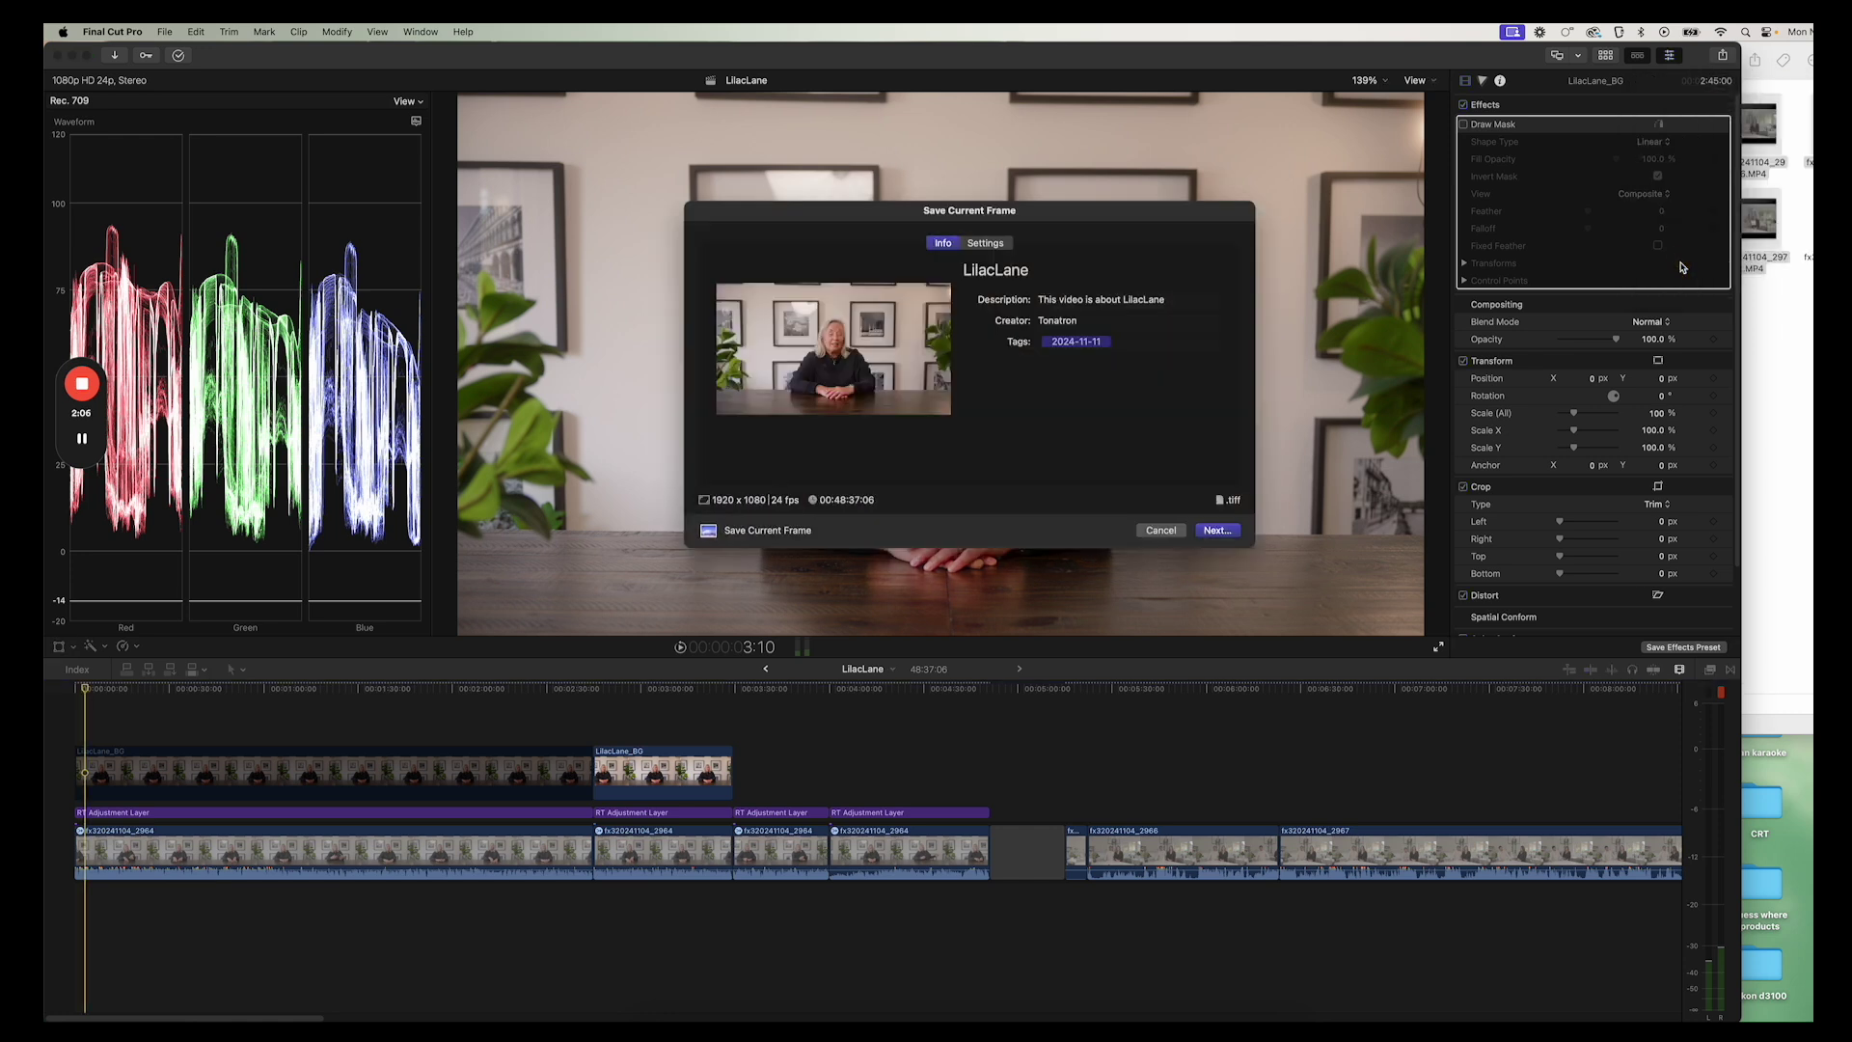
left_click(1212, 532)
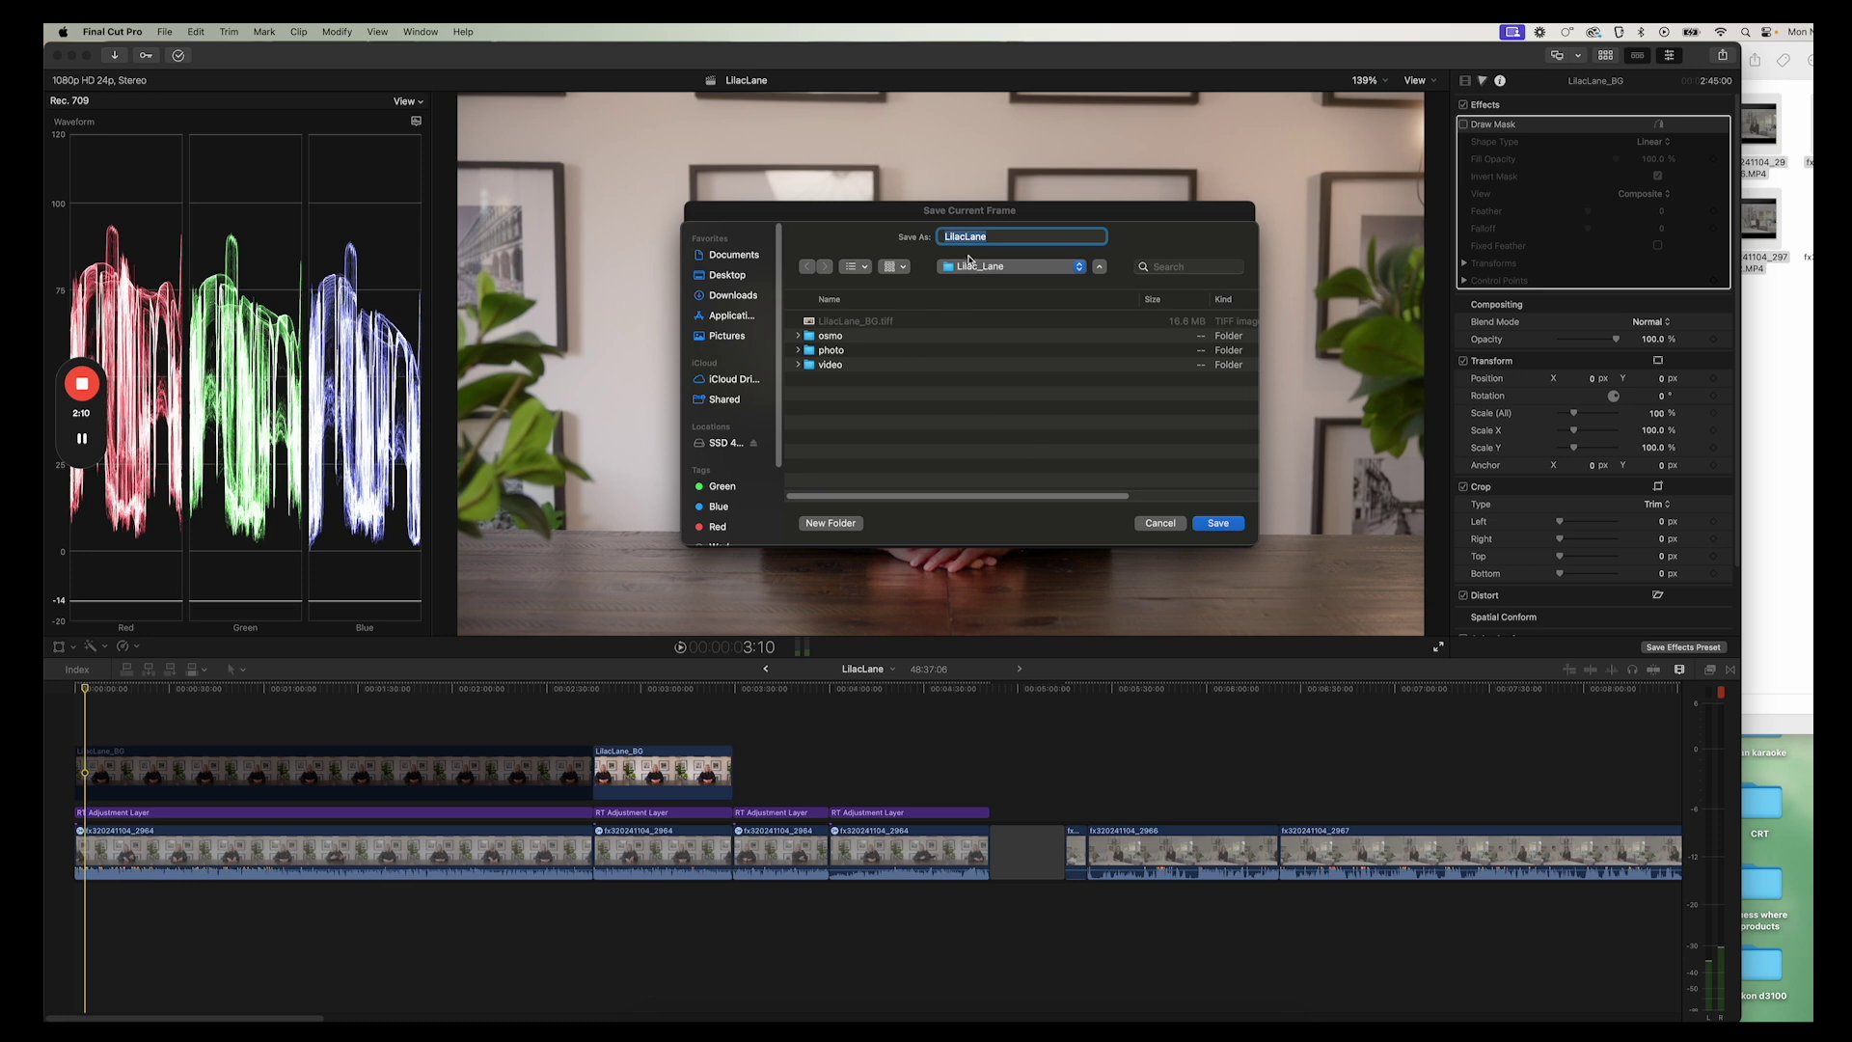
left_click(999, 237)
left_click(1221, 524)
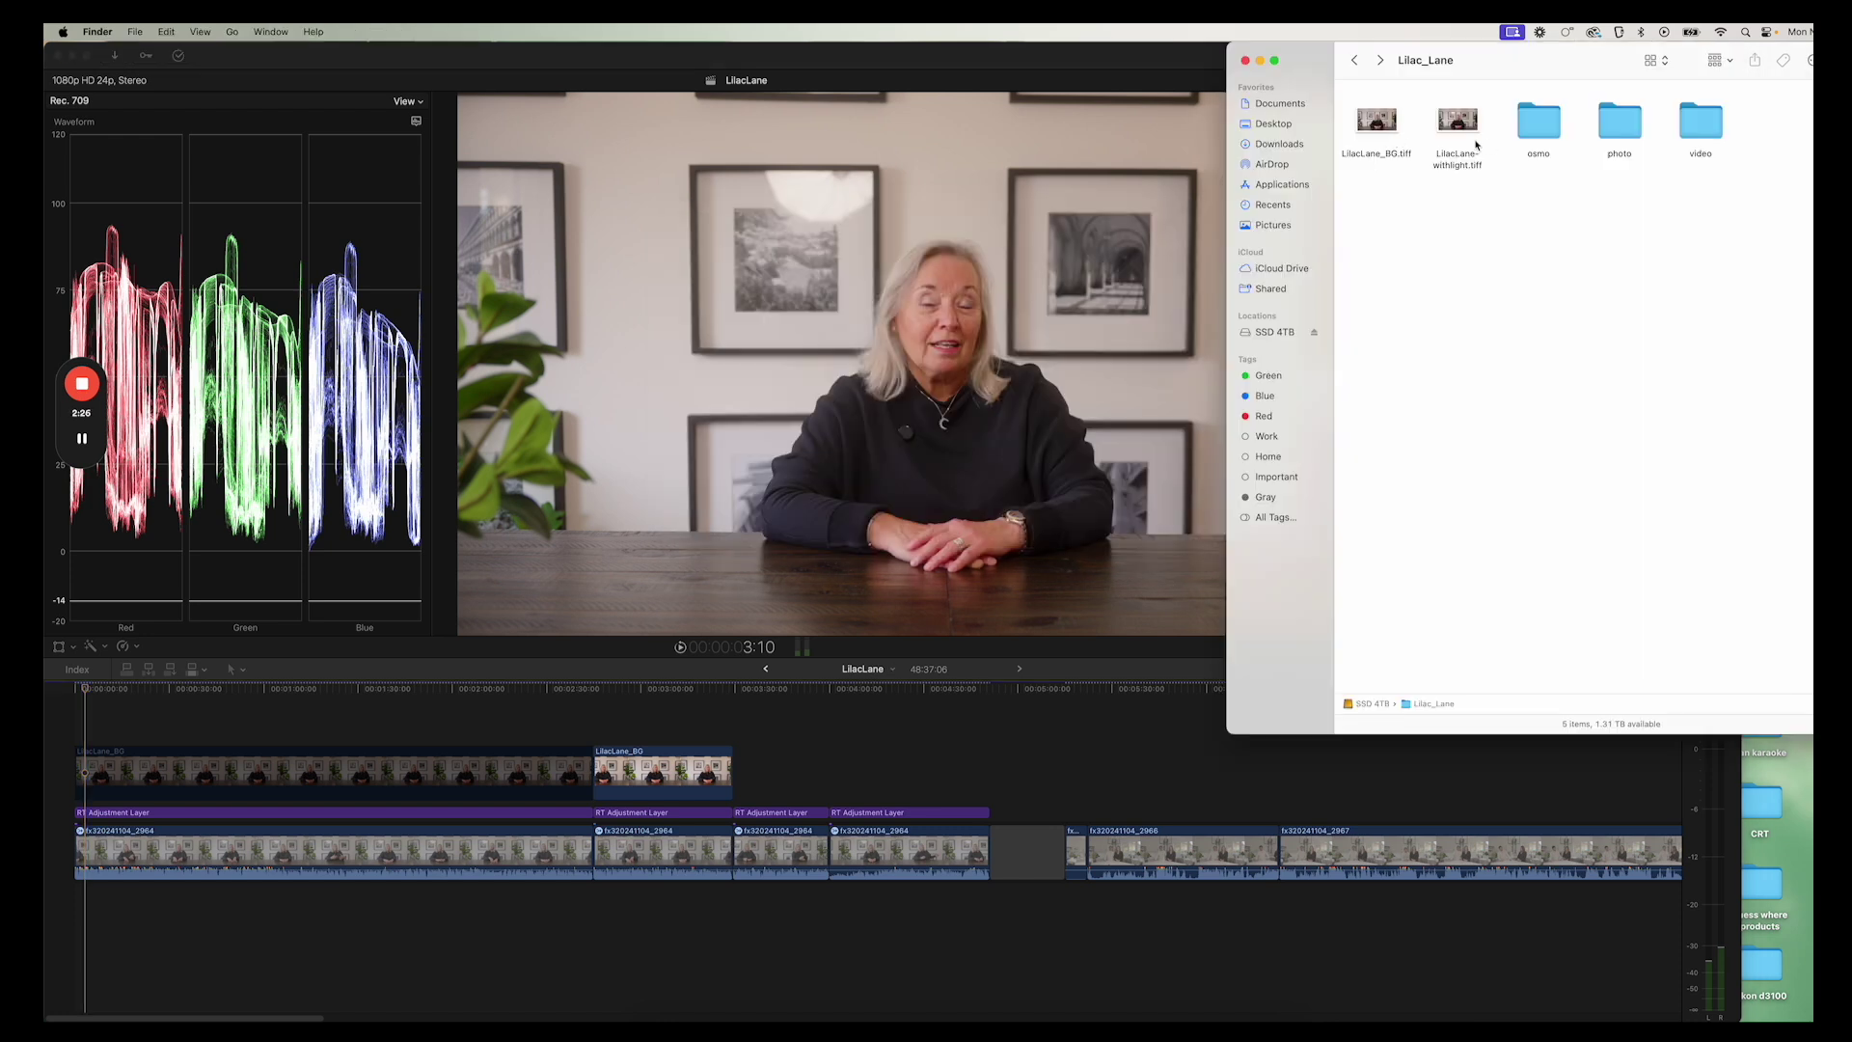
Open LilacLane-withlight.tiff from the Lilac_Lane folder in Adobe Photoshop 2025 and maximize its window
left_click(1475, 143)
right_click(1476, 135)
mouse_move(1570, 155)
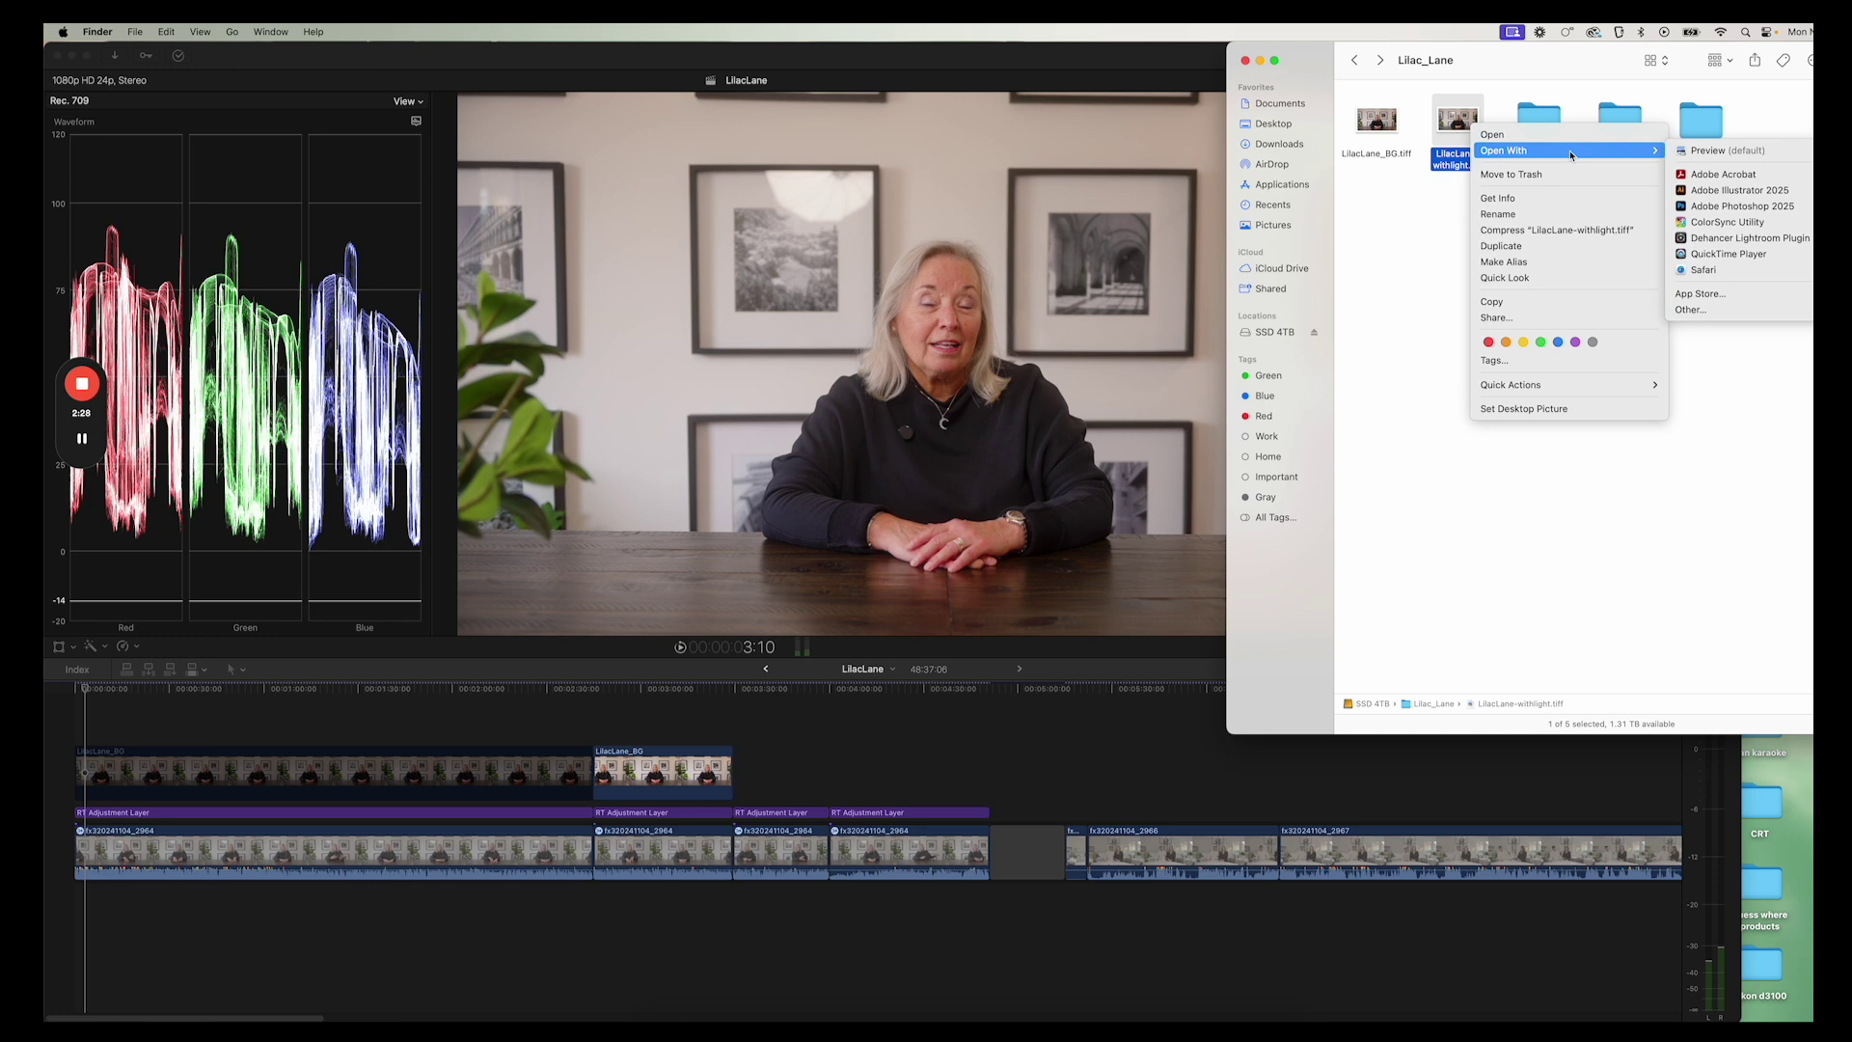
left_click(1742, 206)
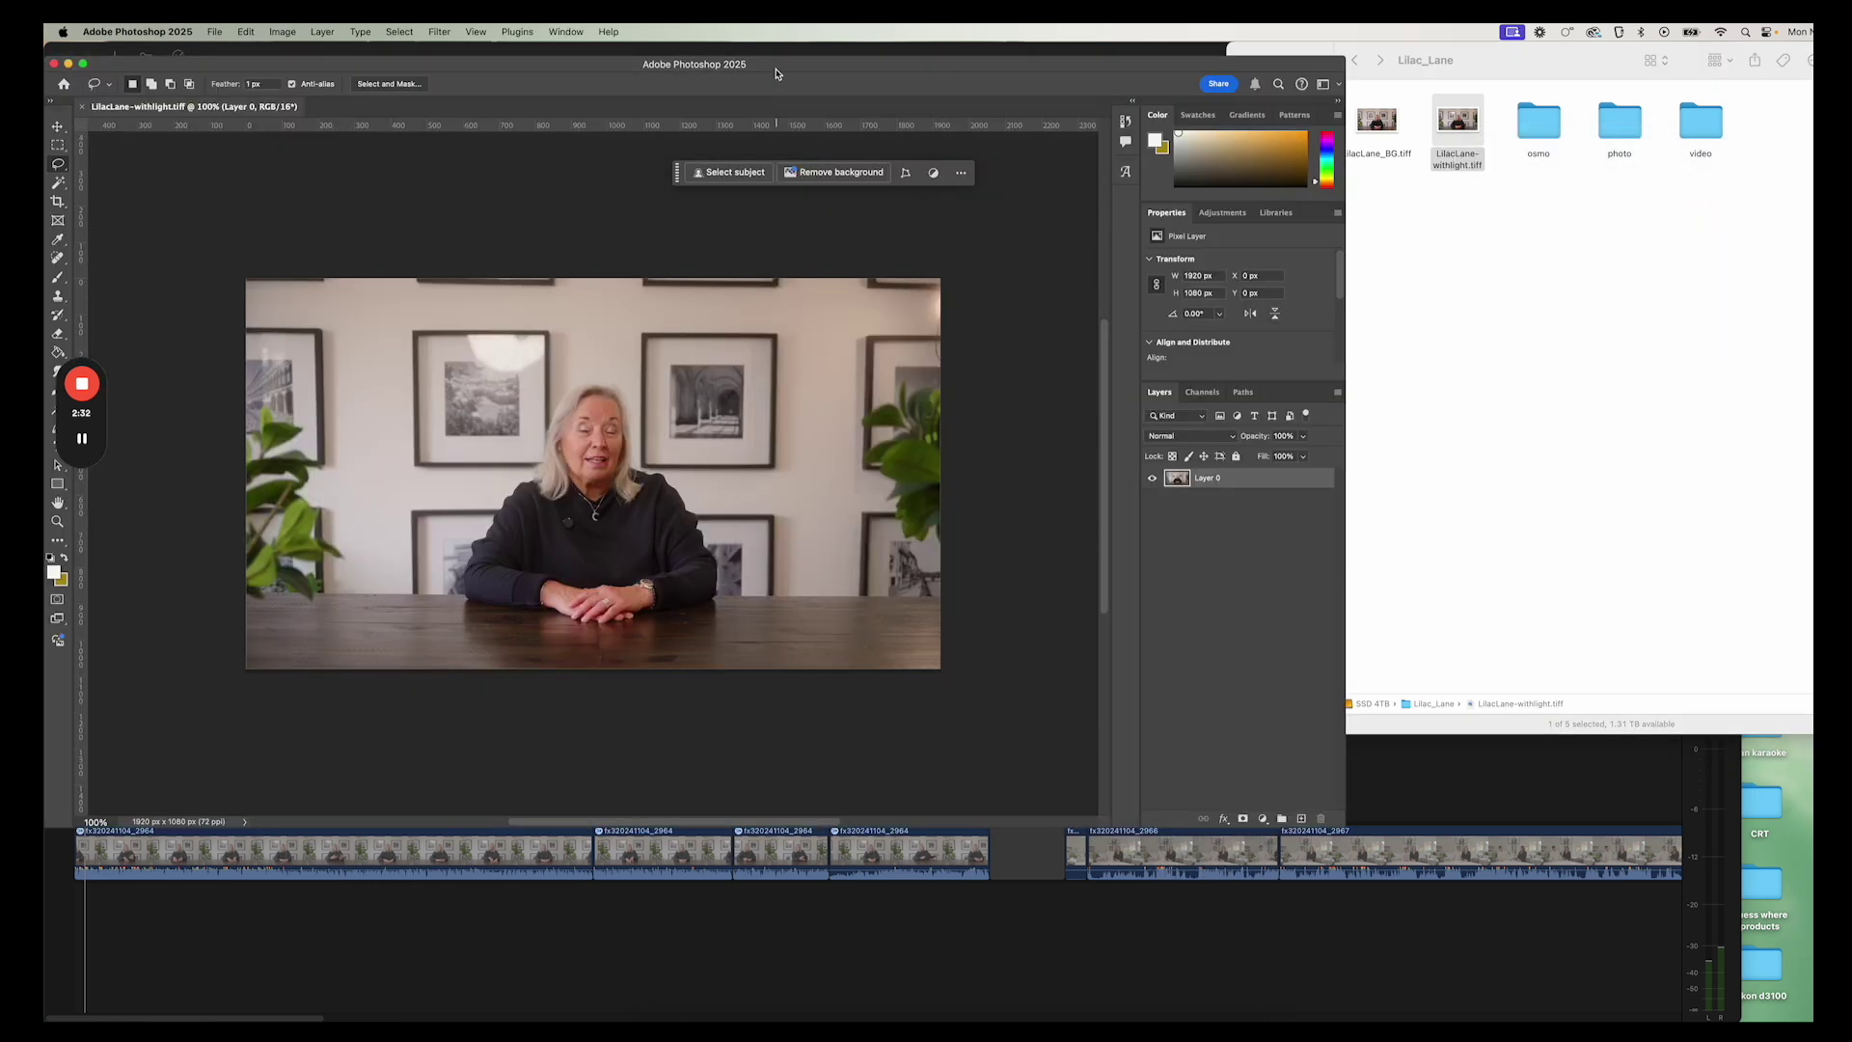
double_click(777, 75)
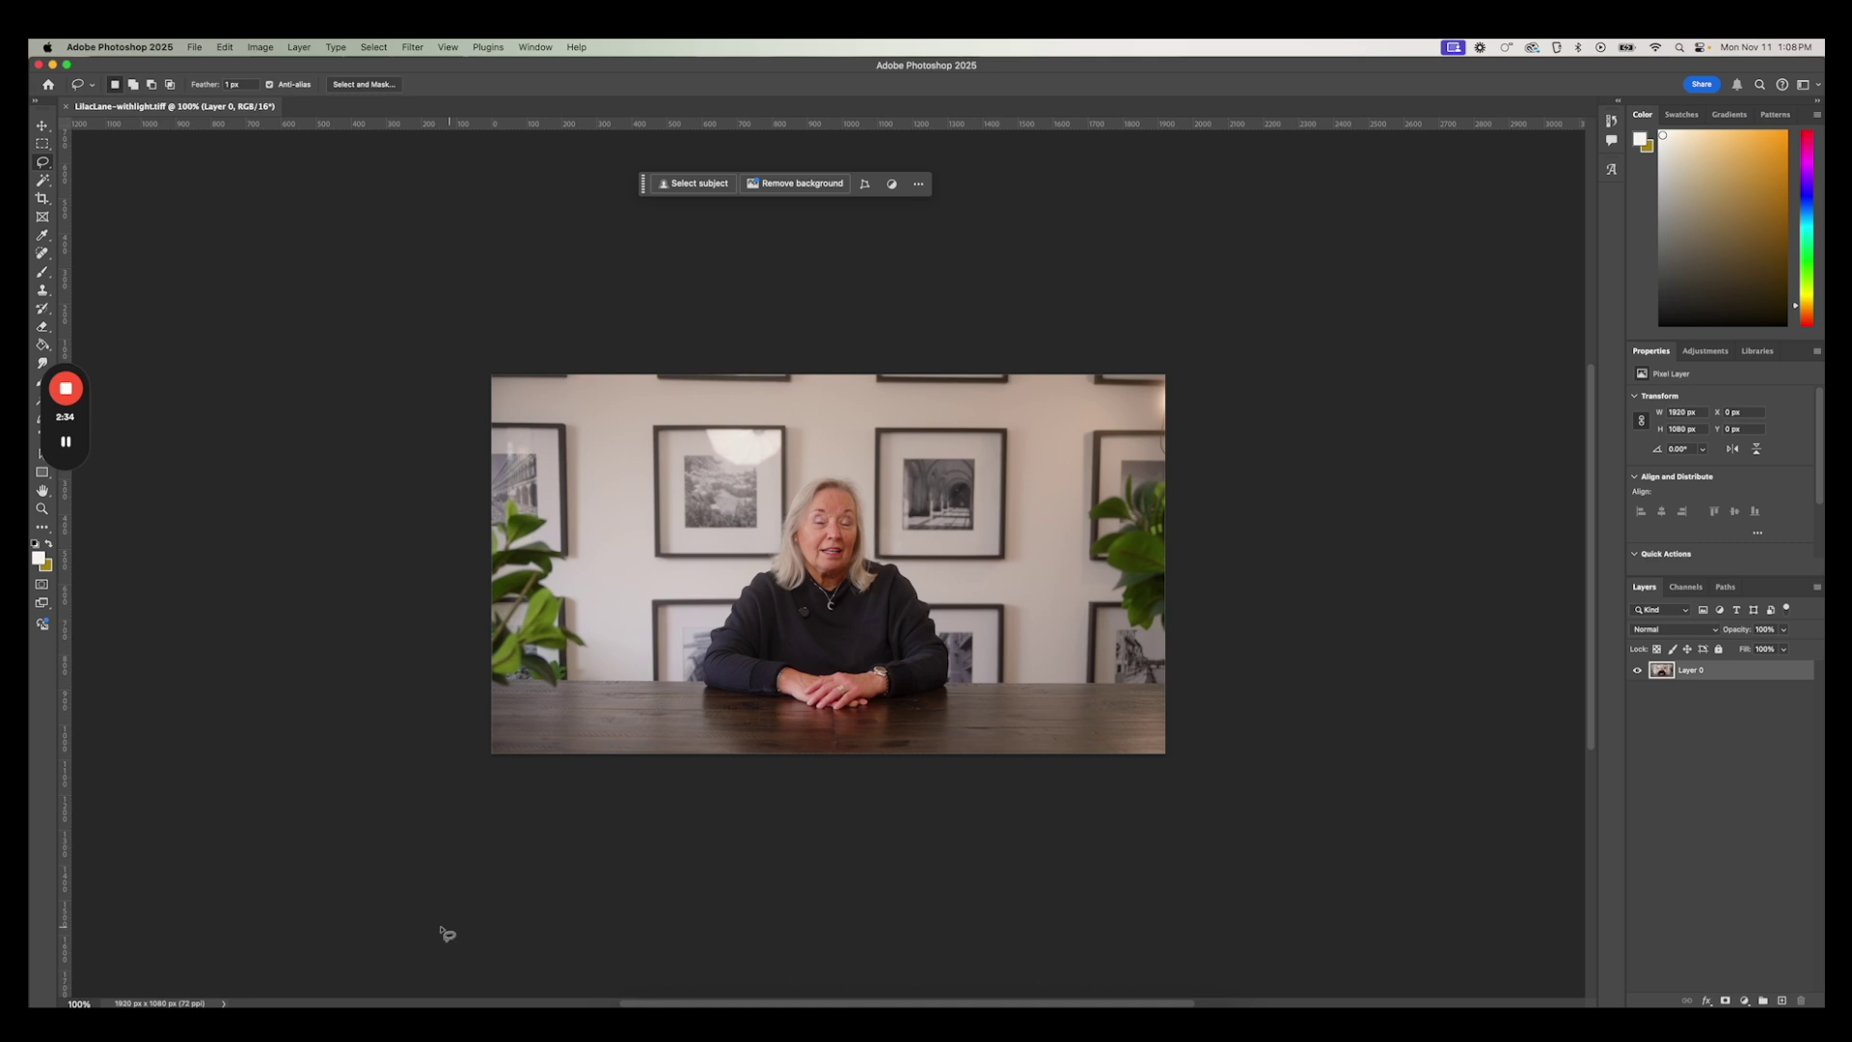
Duplicate the photo layer and remove the glare on the picture frame and the light spot in the photo's upper-right corner with unprompted Generative Fill
key("super+j")
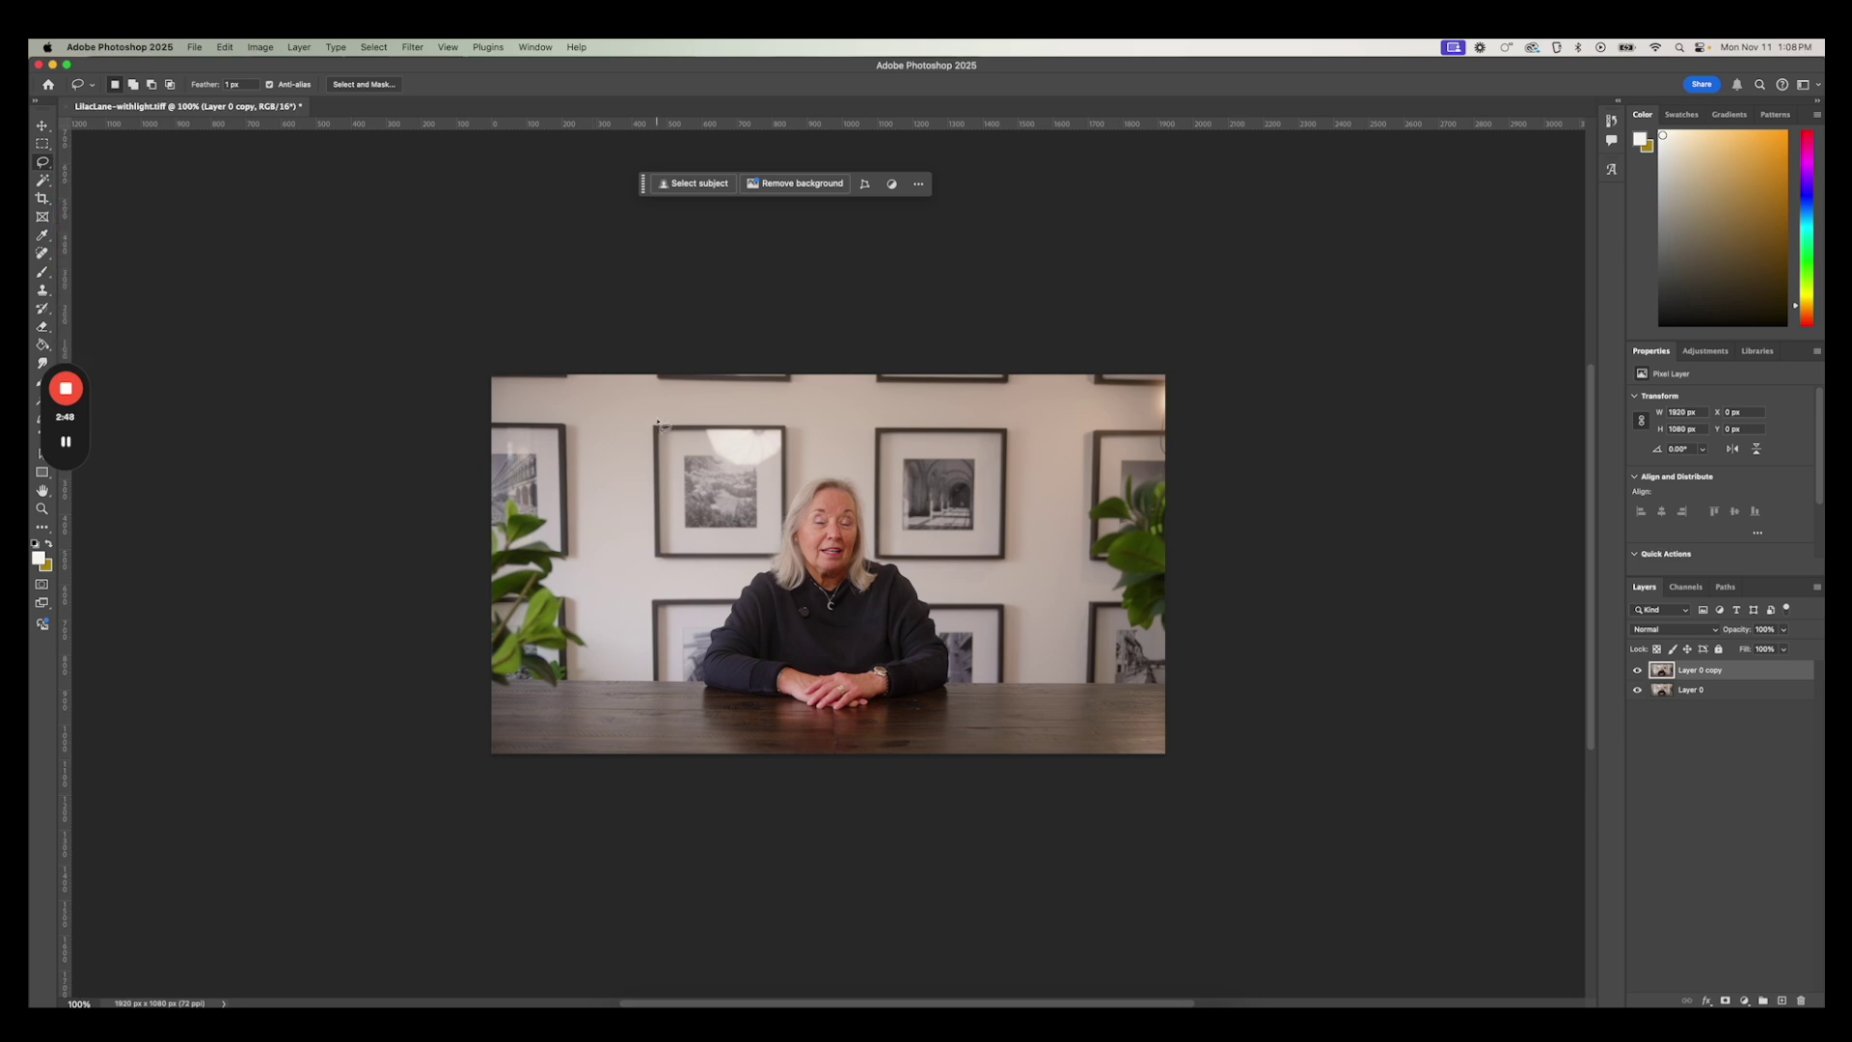
mouse_move(698, 418)
left_mouse_down()
mouse_move(710, 479)
mouse_move(739, 483)
mouse_move(805, 427)
mouse_move(749, 407)
mouse_move(699, 418)
left_mouse_up()
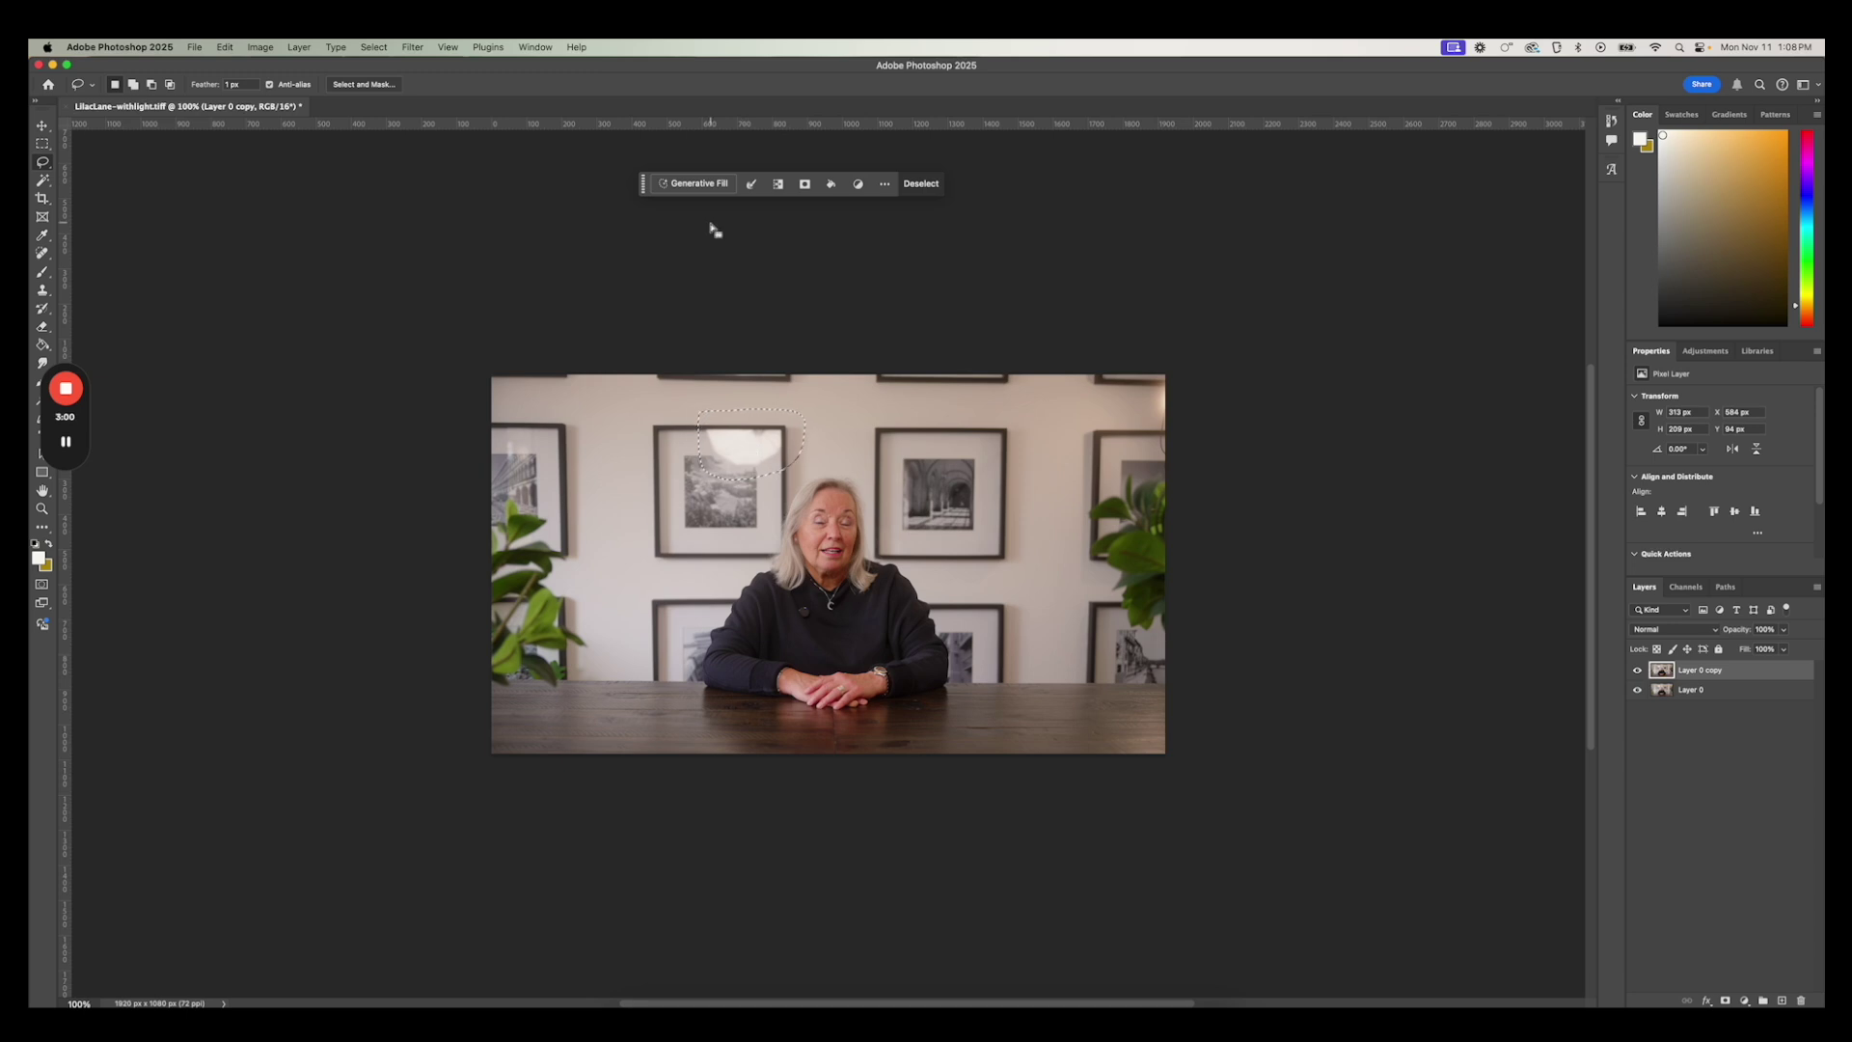
left_click(706, 186)
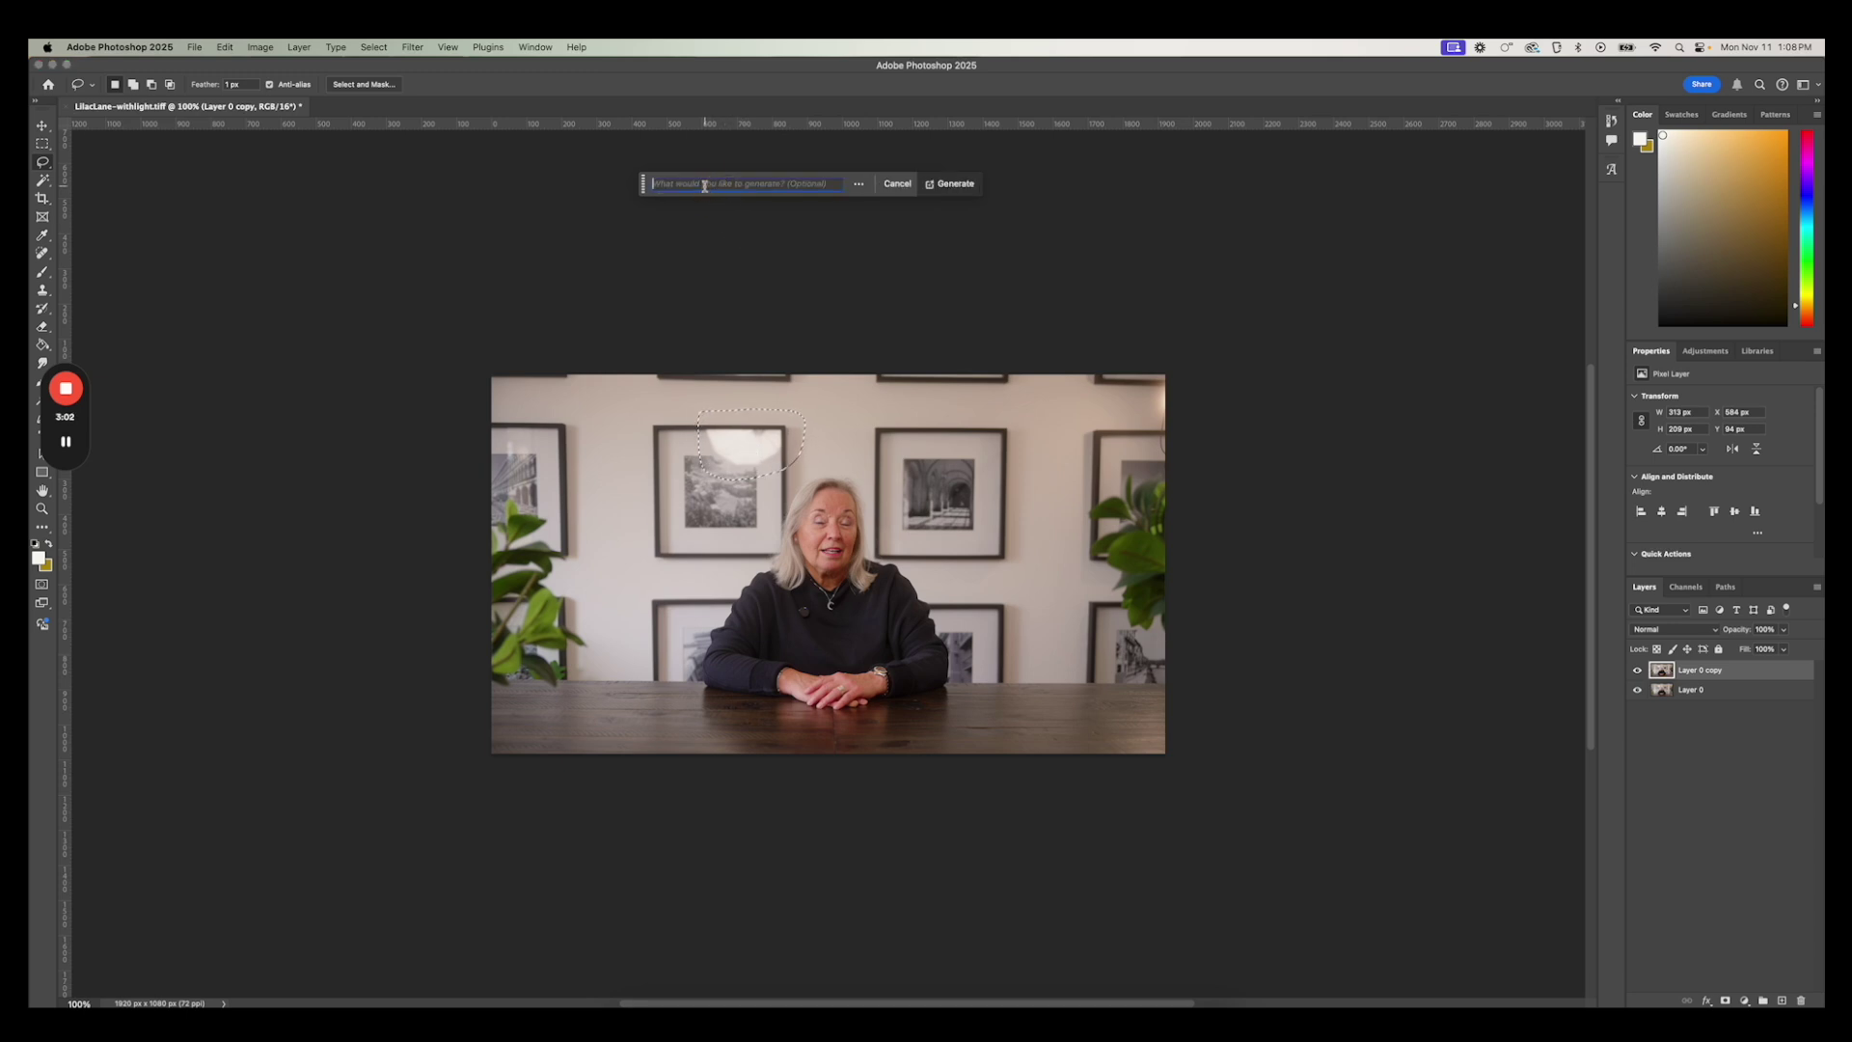
left_click(955, 184)
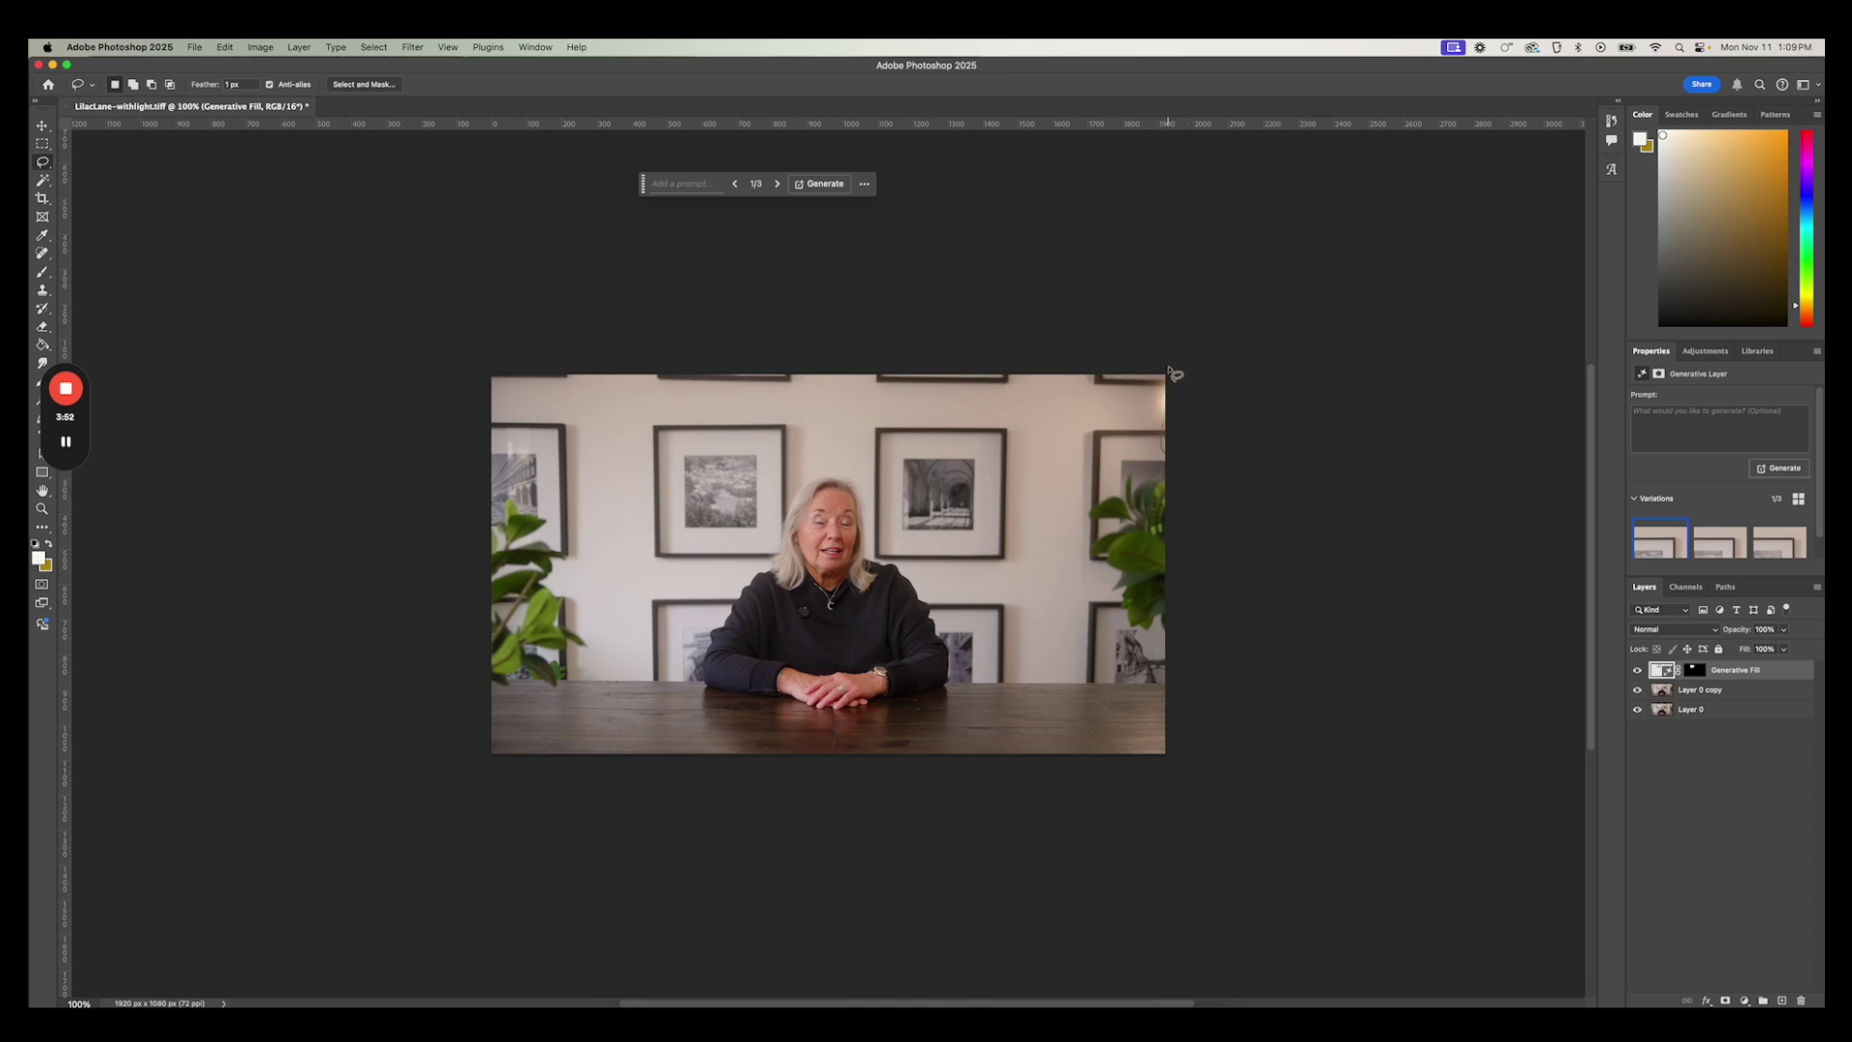
mouse_move(1175, 374)
left_mouse_down()
mouse_move(1145, 372)
mouse_move(1125, 443)
mouse_move(1257, 492)
mouse_move(1189, 355)
mouse_move(1600, 360)
left_mouse_up()
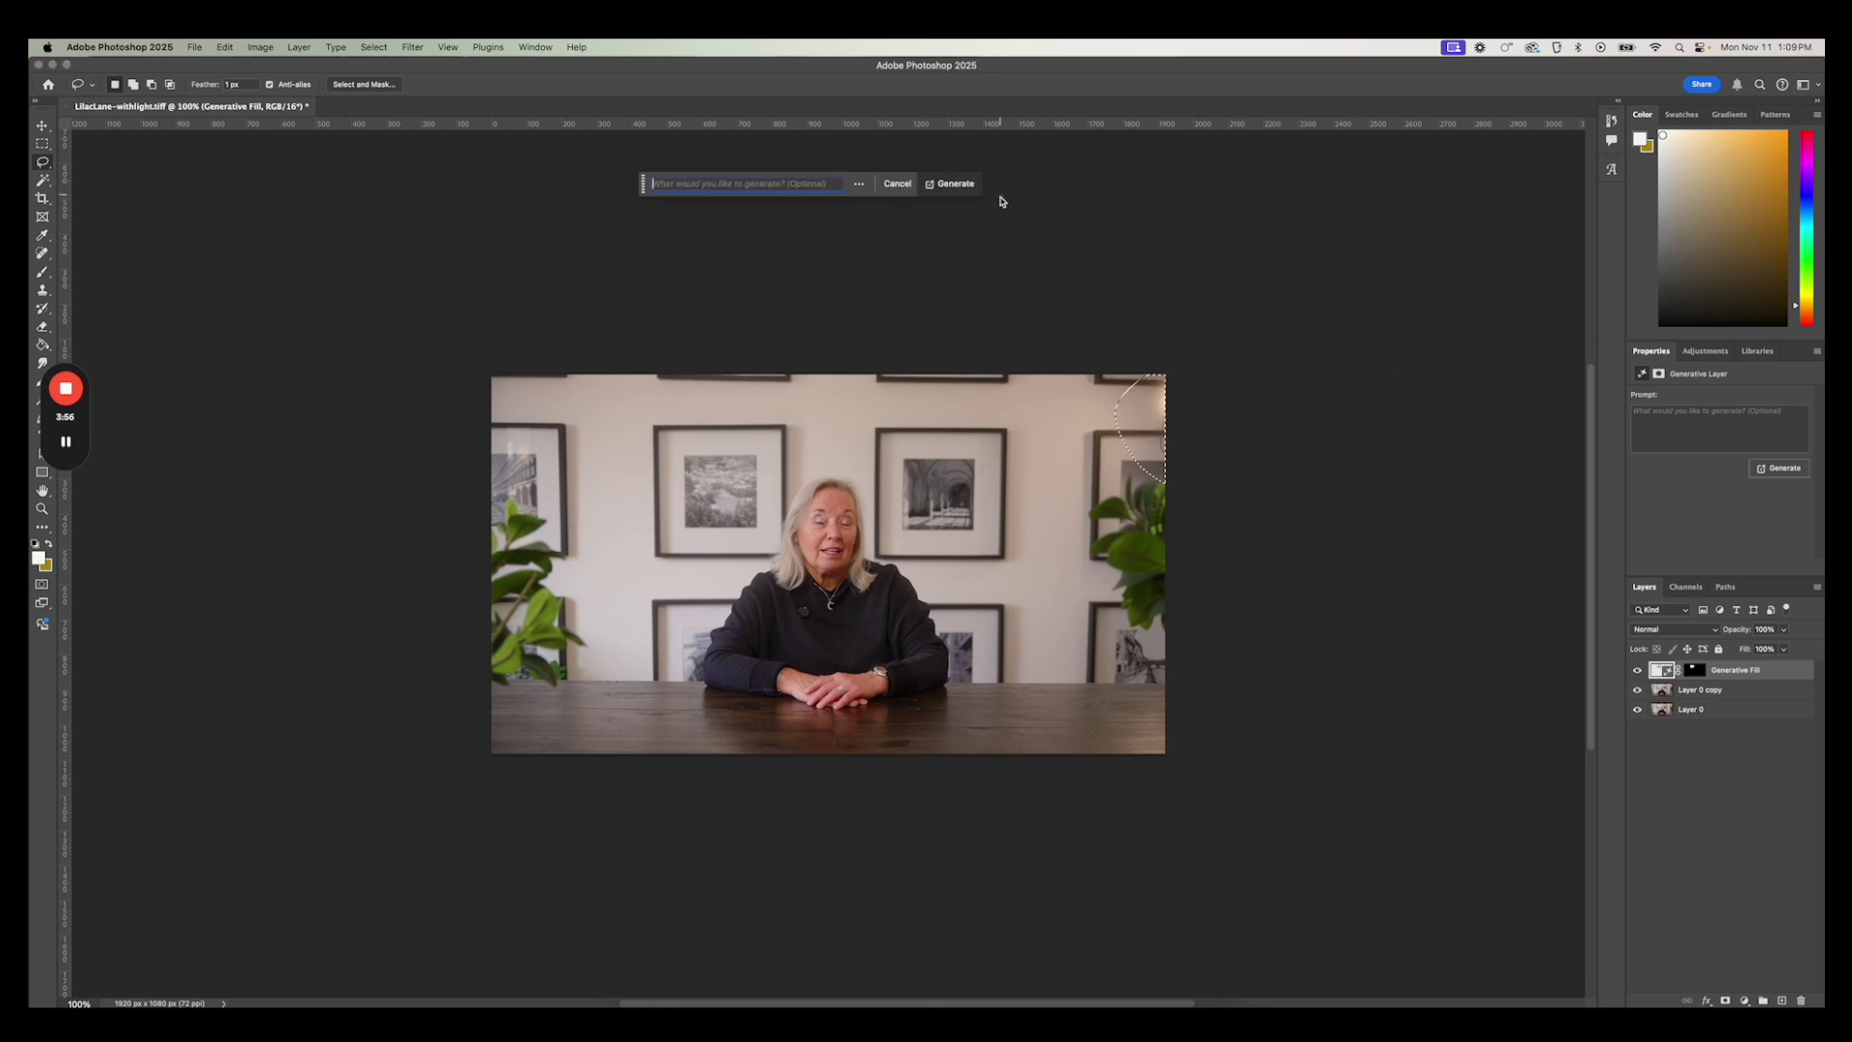
left_click(952, 183)
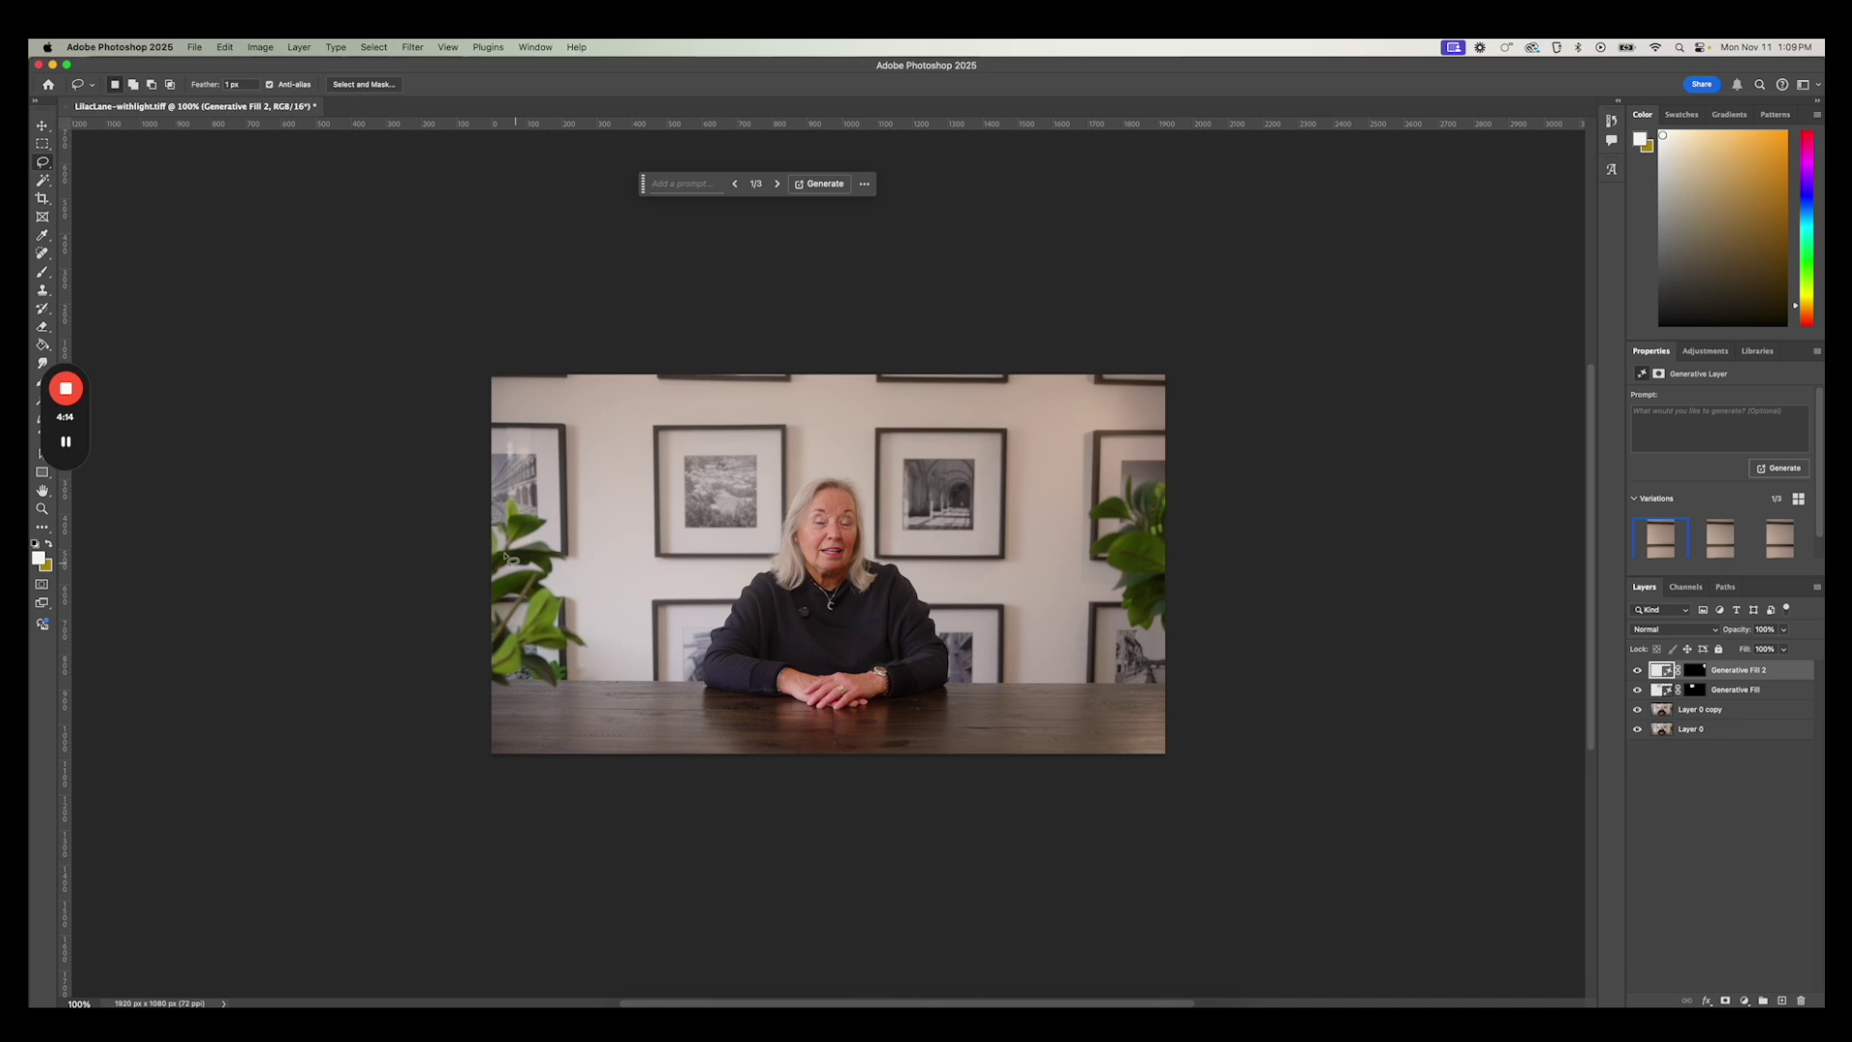
Lasso the plant at the photo's left edge and remove it with an unprompted Generative Fill
mouse_move(495, 484)
left_mouse_down()
mouse_move(558, 476)
mouse_move(582, 525)
mouse_move(614, 731)
left_mouse_up()
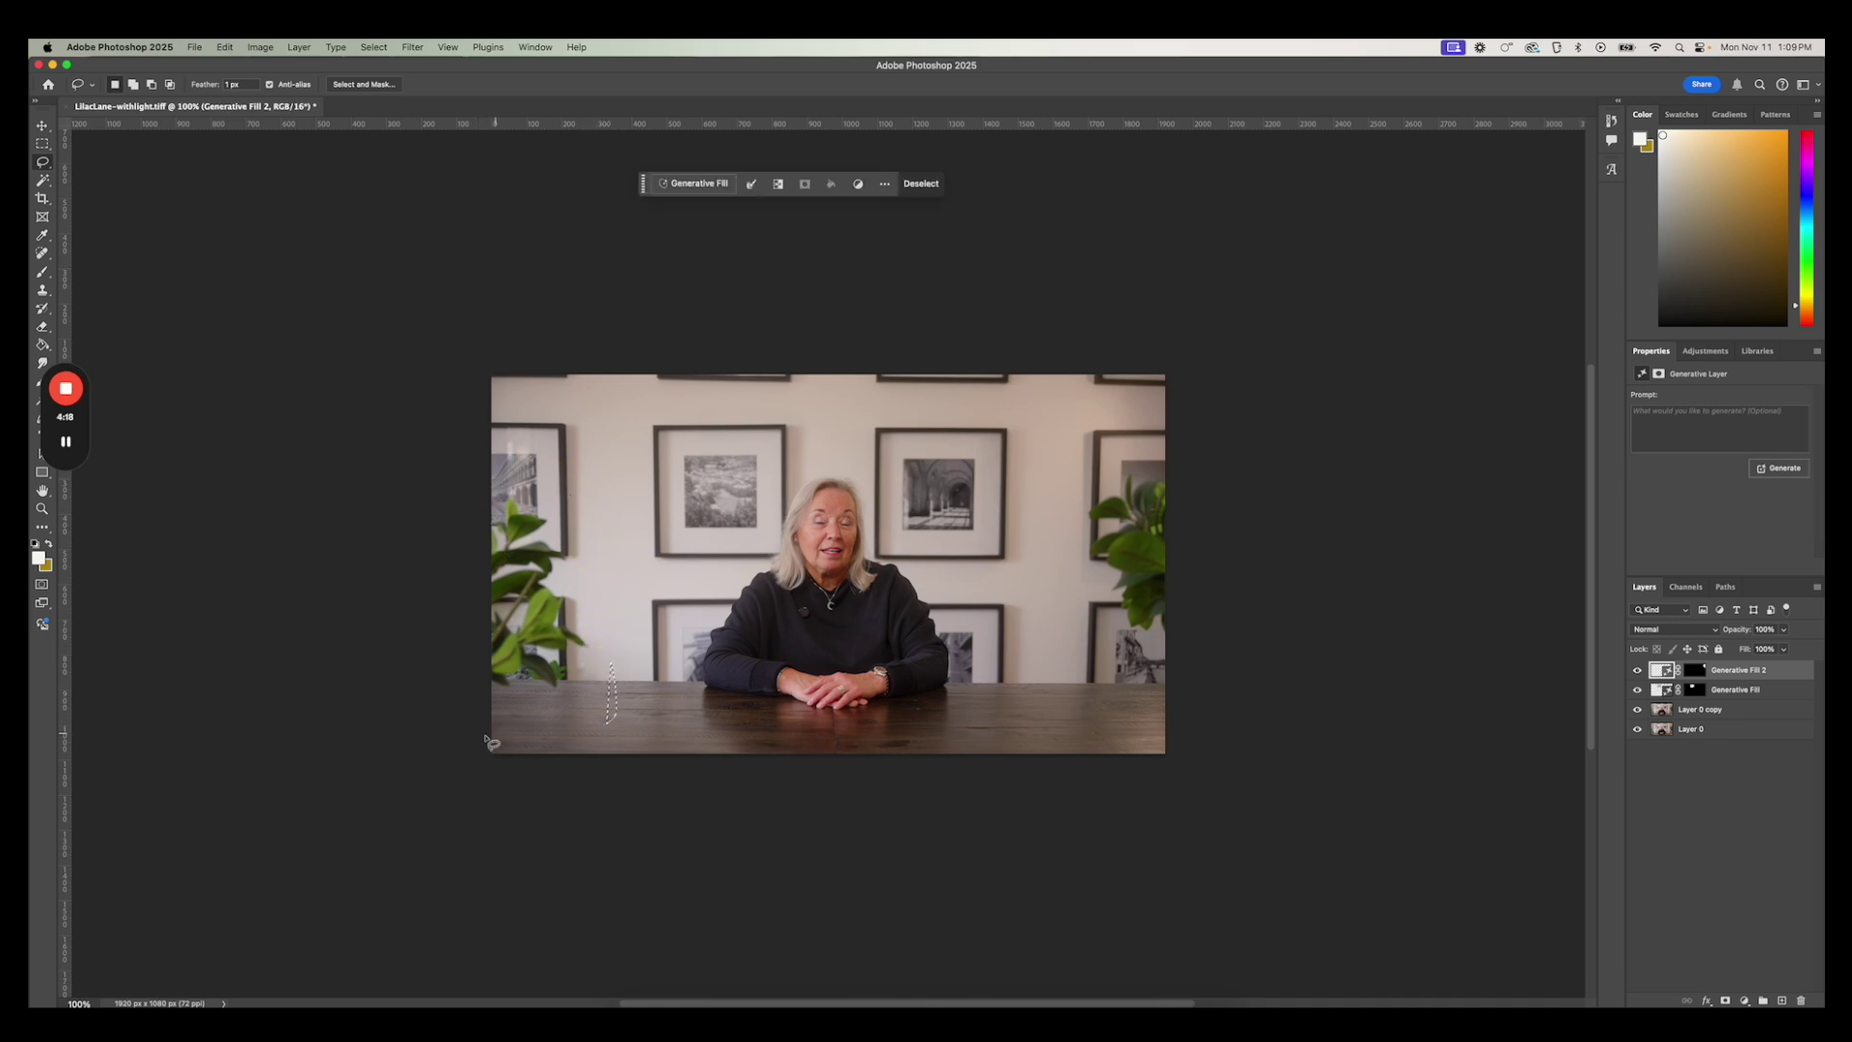
mouse_move(493, 735)
left_mouse_down()
mouse_move(612, 694)
mouse_move(627, 592)
mouse_move(569, 497)
mouse_move(463, 478)
mouse_move(443, 529)
mouse_move(450, 737)
left_mouse_up()
left_click(691, 183)
left_click(953, 183)
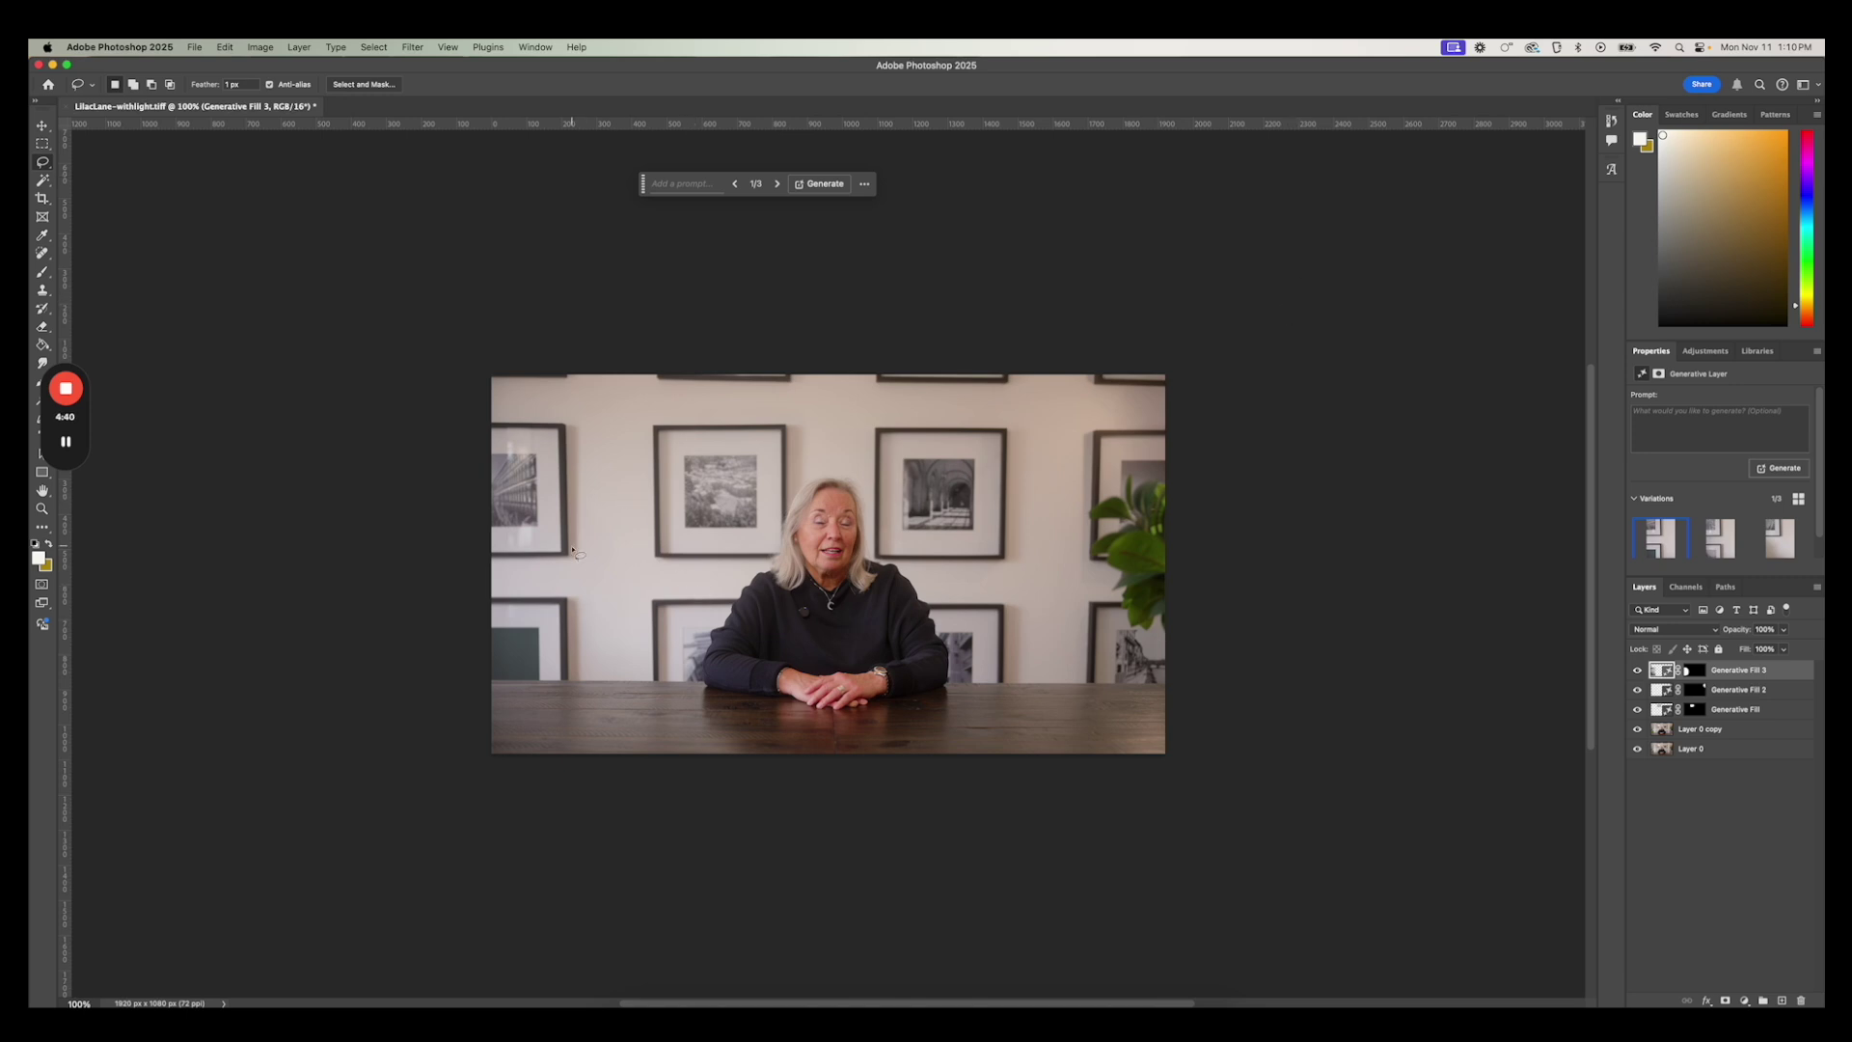
Lasso the wall area between the two upper-left picture frames and generate a "wall plant" there with Generative Fill
mouse_move(606, 564)
left_mouse_down()
mouse_move(569, 509)
mouse_move(599, 444)
mouse_move(651, 451)
mouse_move(665, 525)
mouse_move(605, 563)
left_mouse_up()
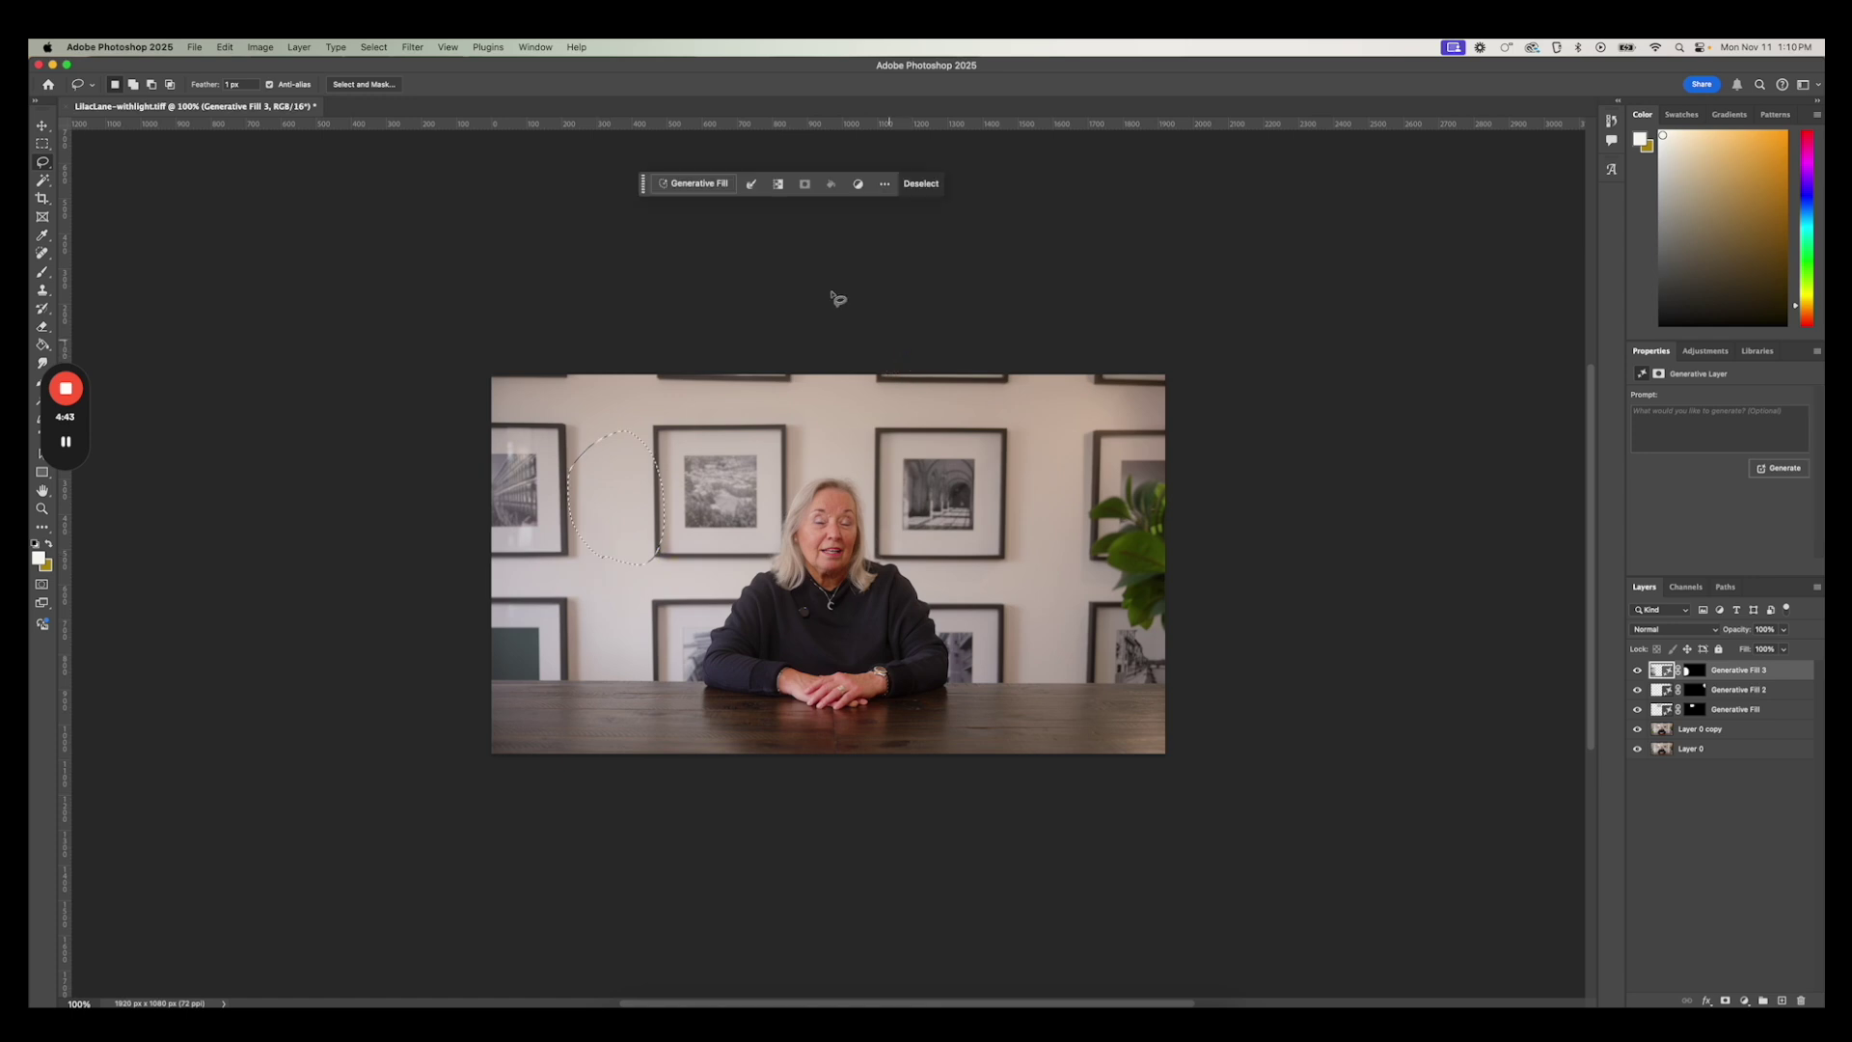
left_click(687, 180)
type("w")
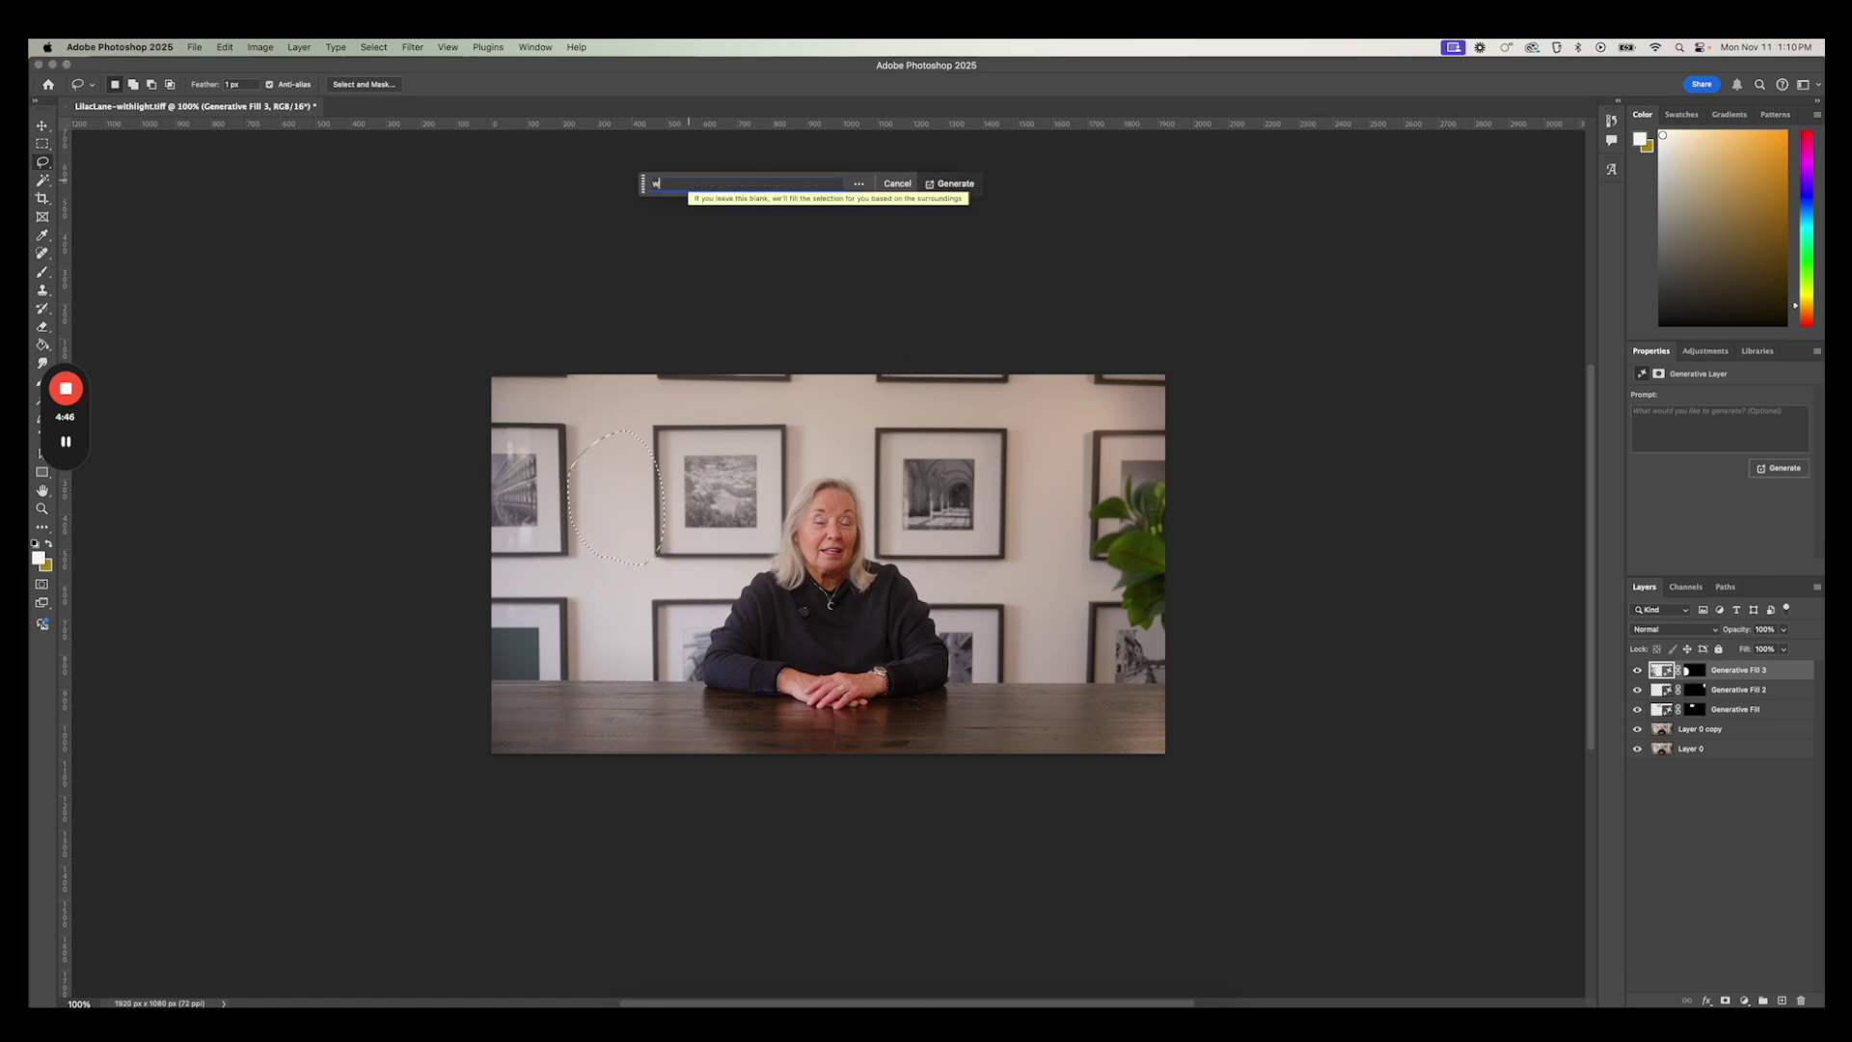
type("all plant")
key("Return")
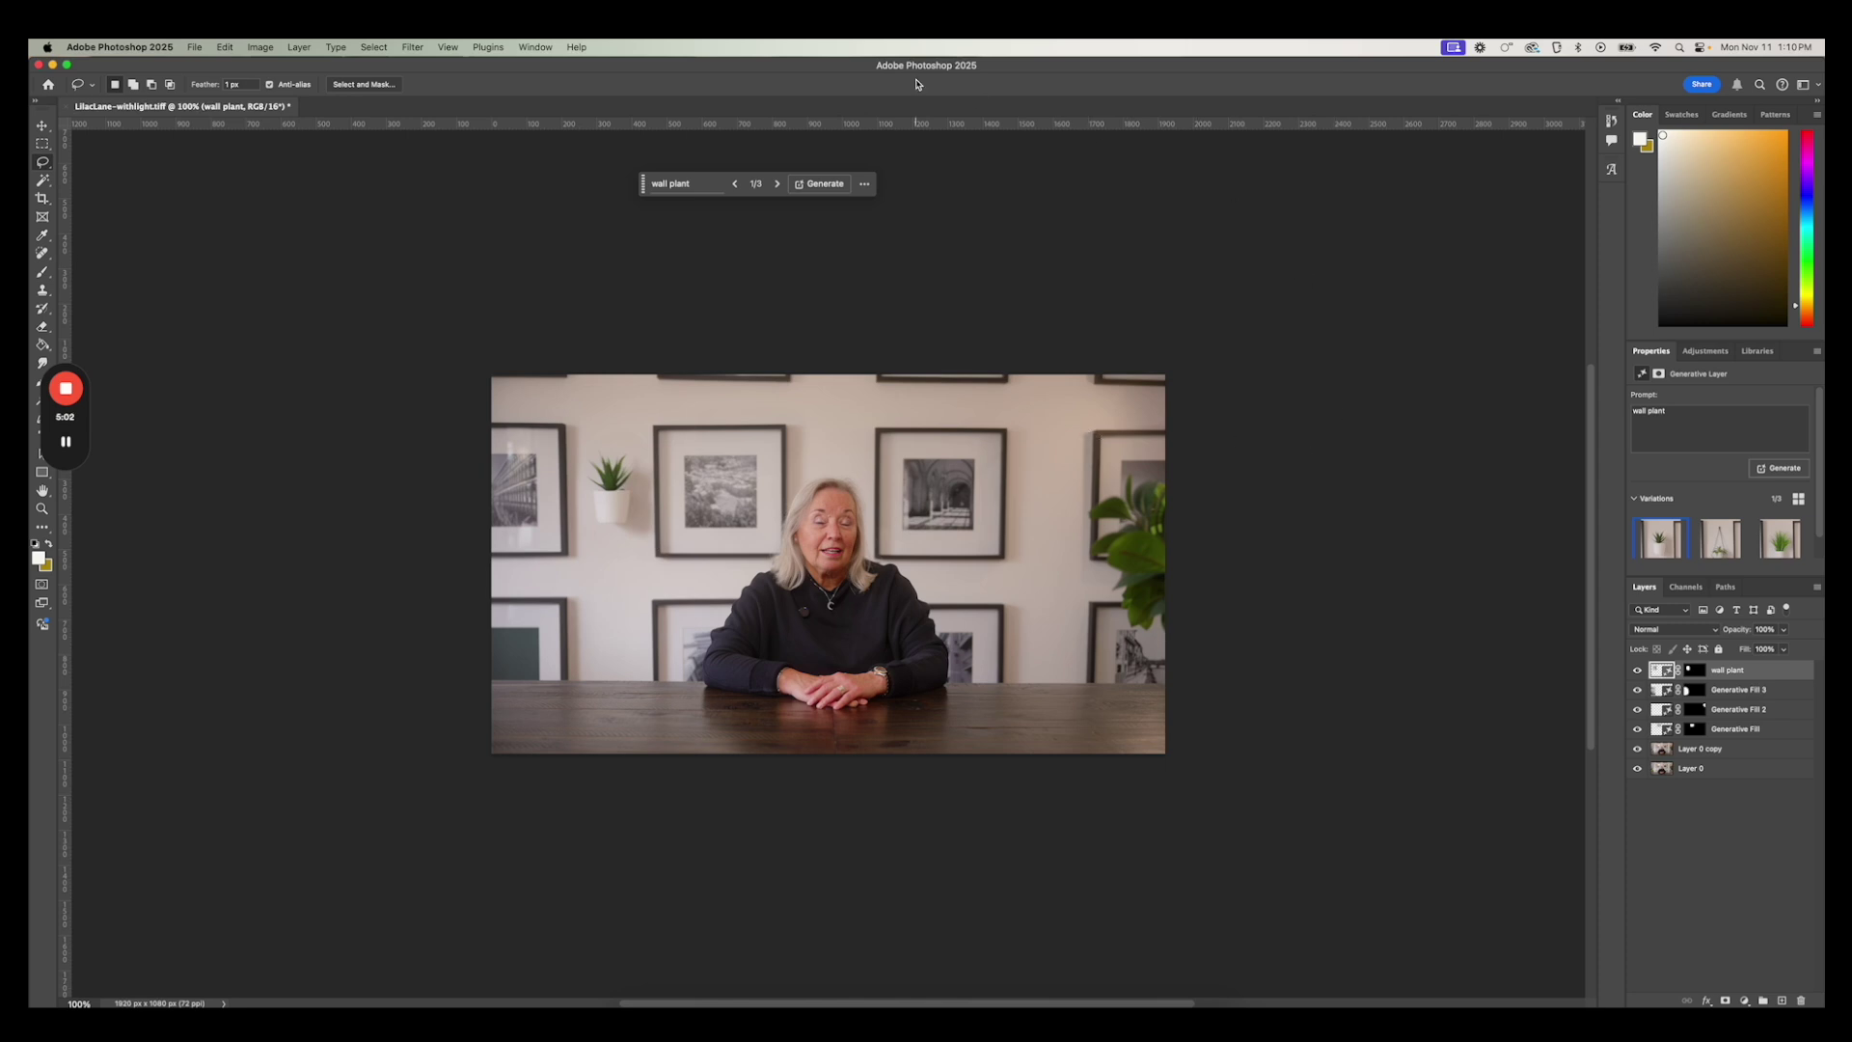
Compare the wall plant variations, choose the second one with the hanging planter, and hide the wall plant layer
left_click(775, 185)
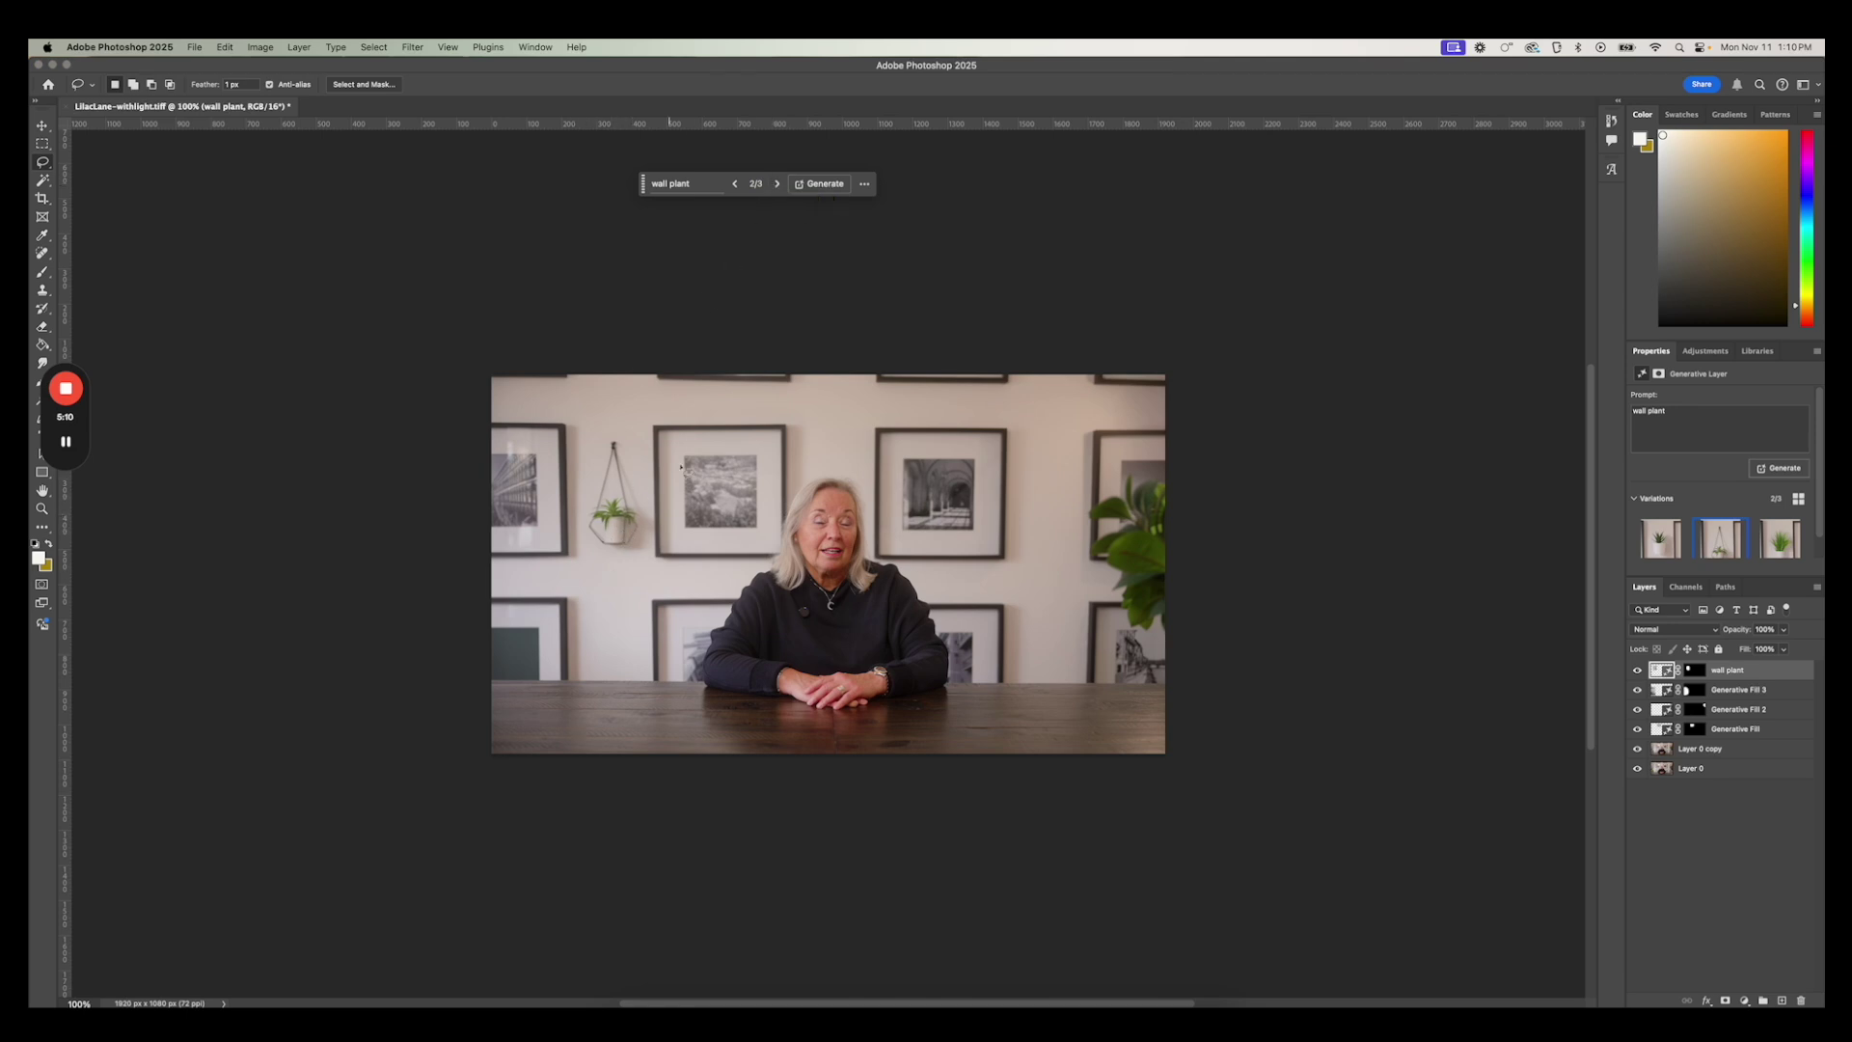
left_click(780, 185)
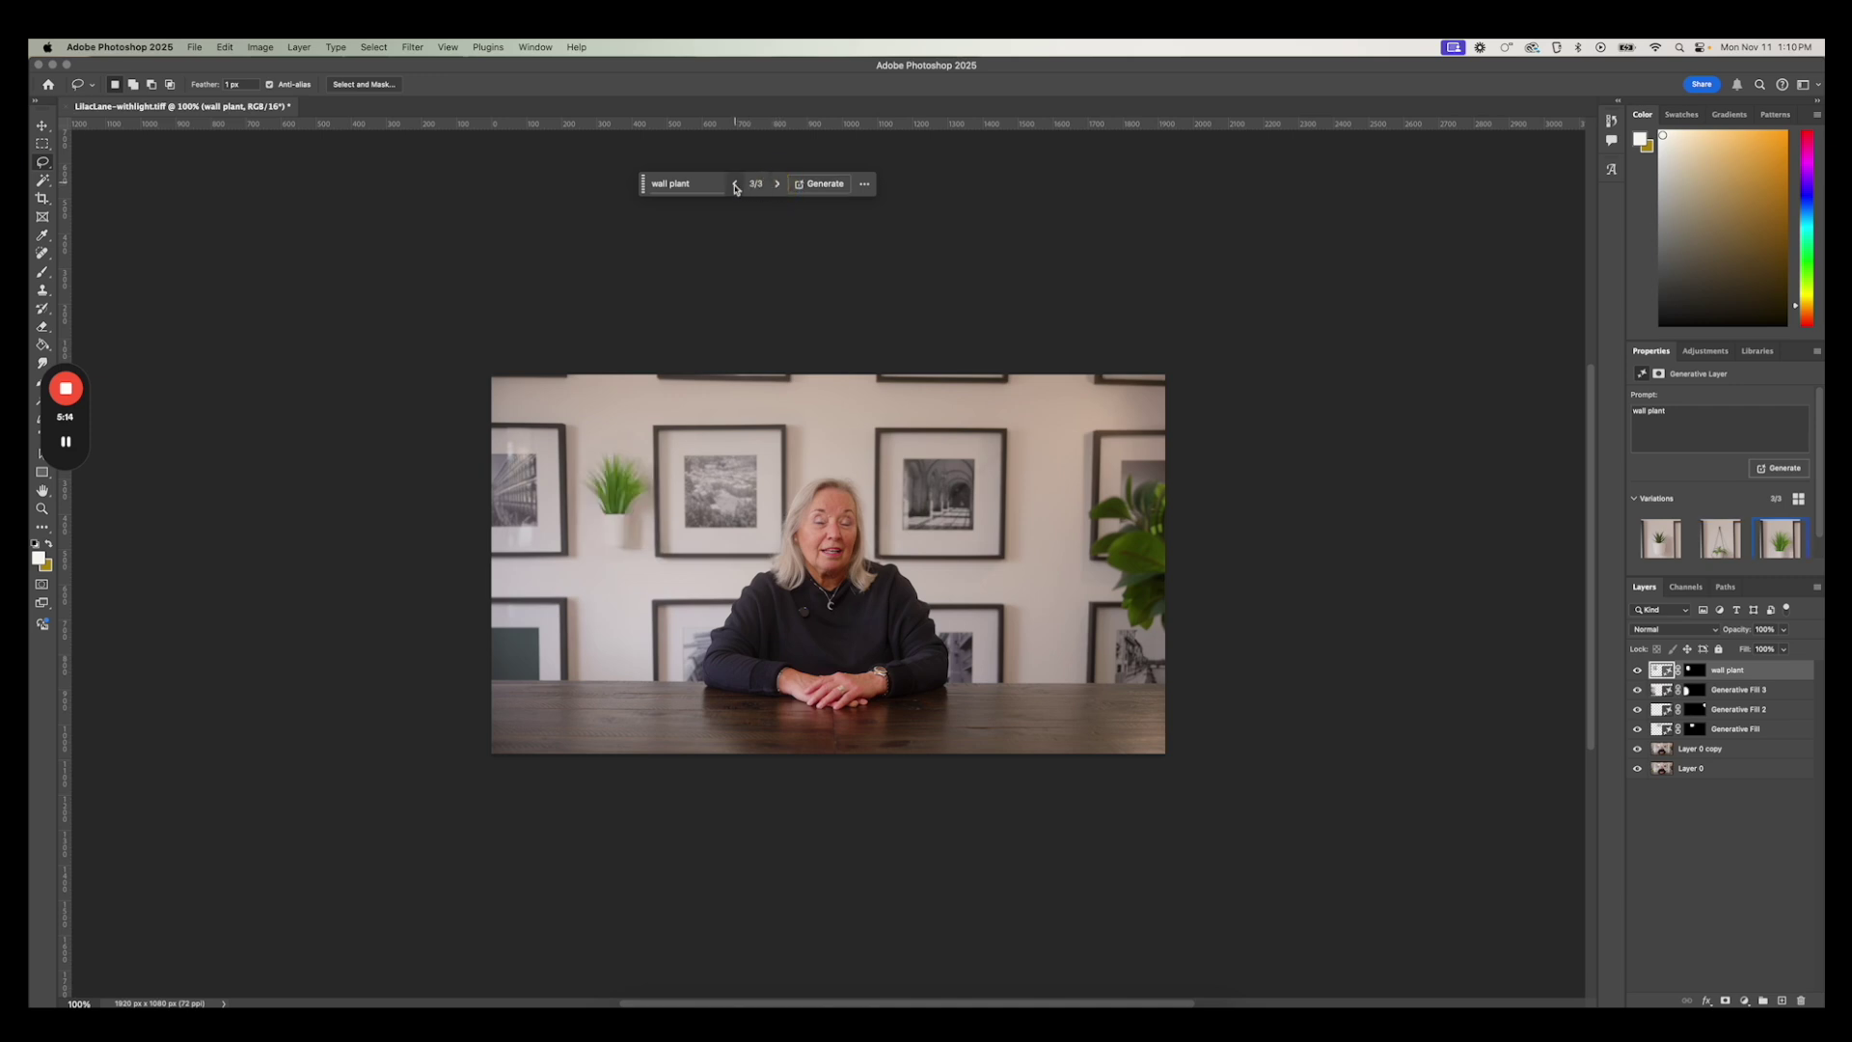
left_click(736, 185)
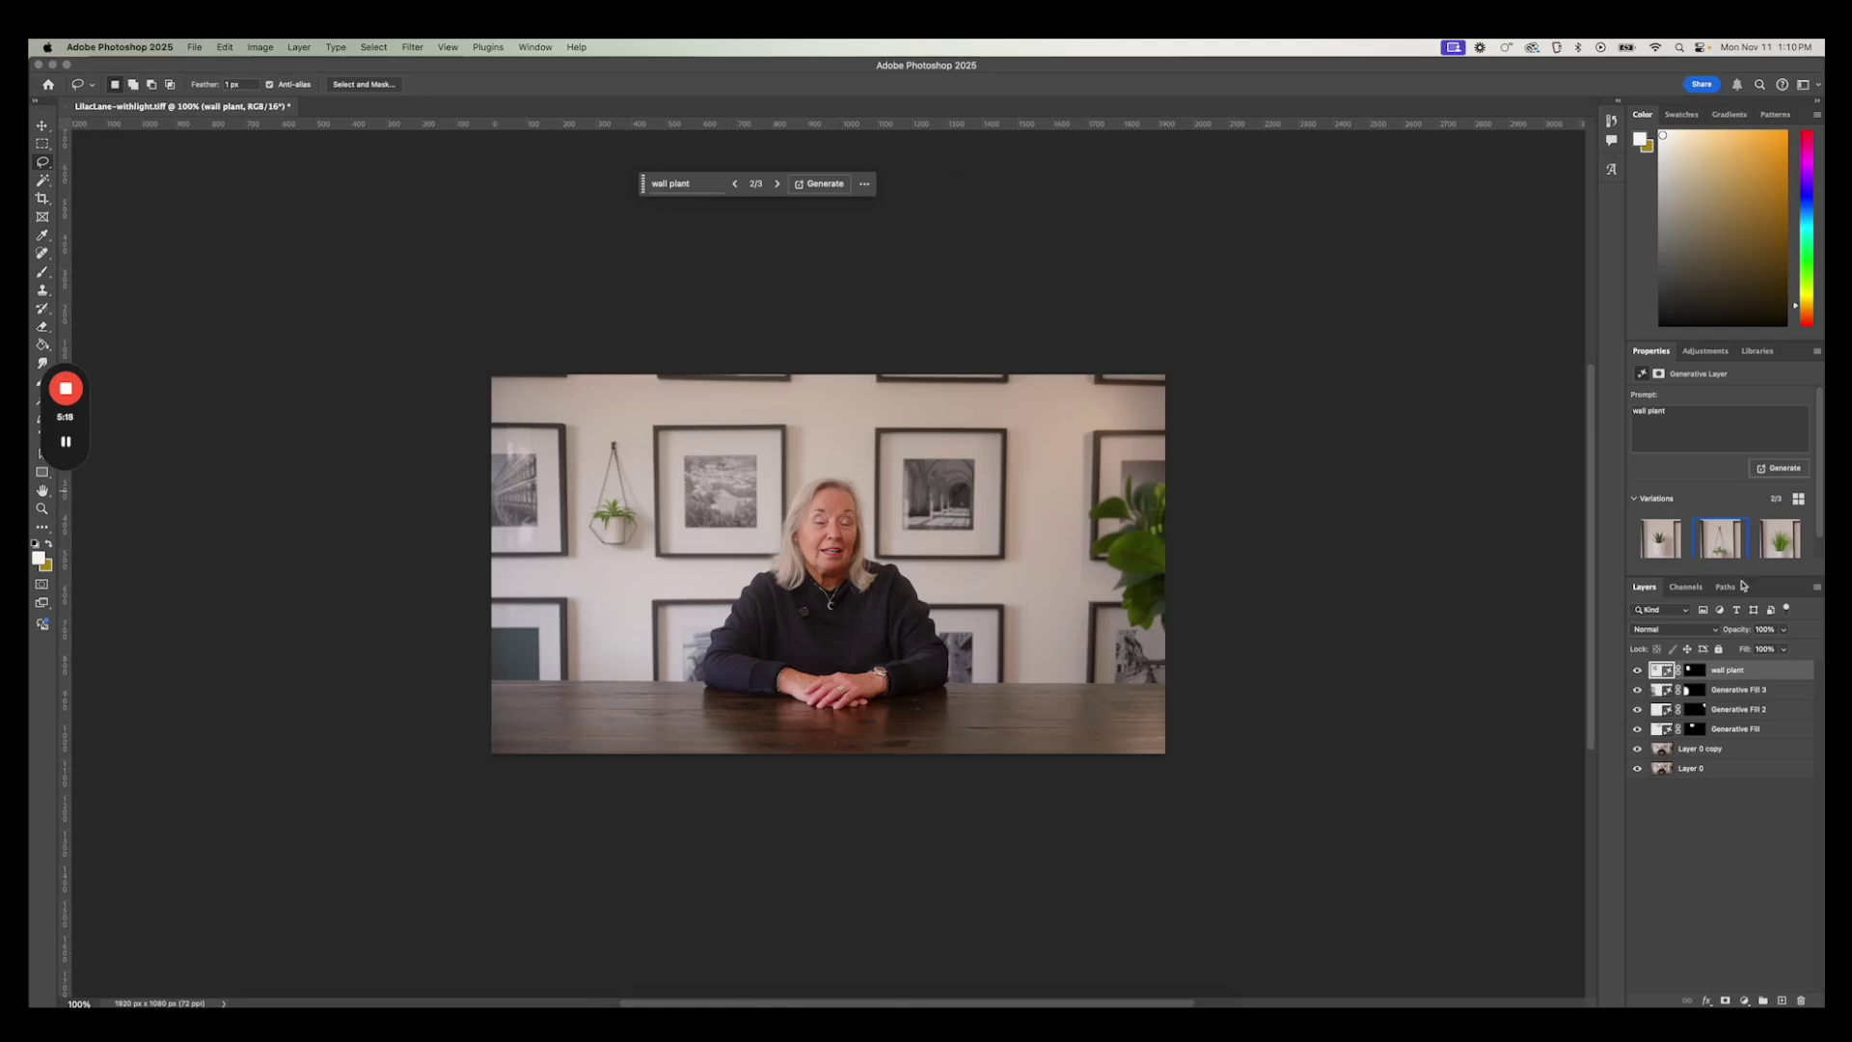
left_click(1637, 669)
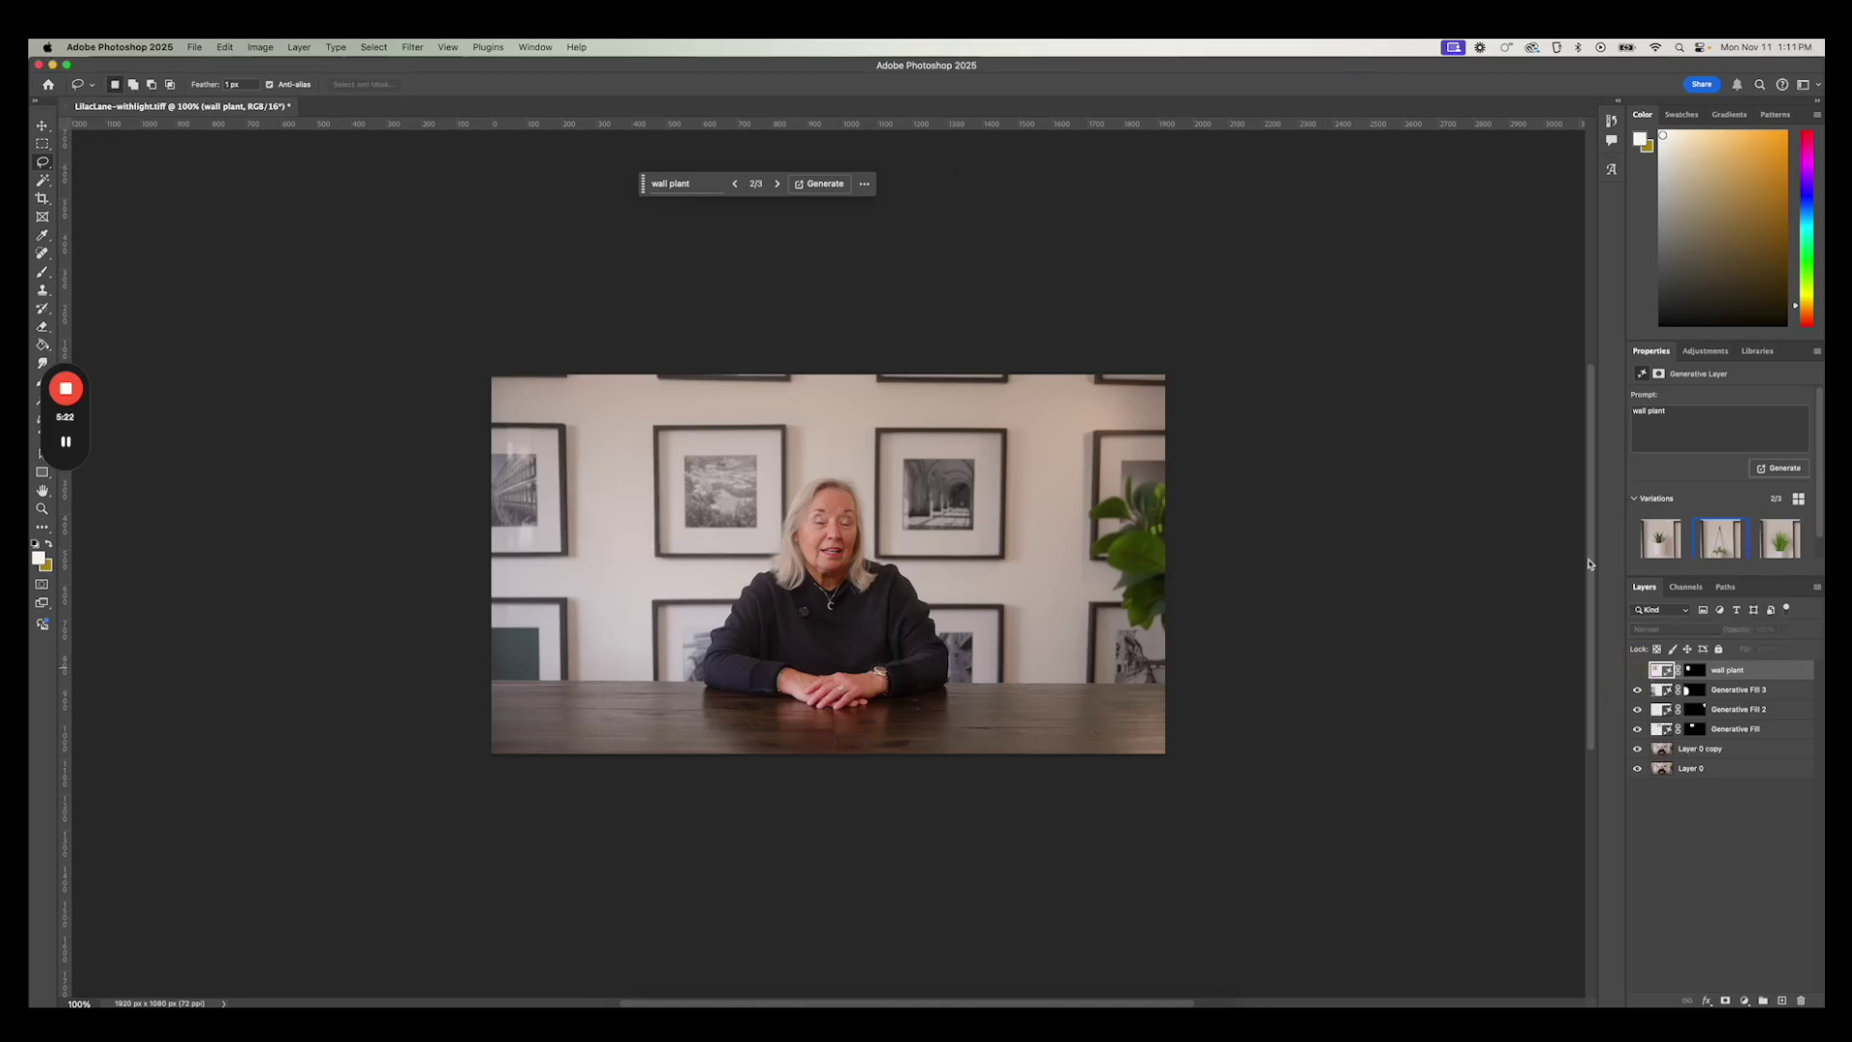
Switch back to Final Cut Pro and enable the first LilacLane_BG clip above the interview footage, leaving it selected
left_click(54, 66)
left_click(201, 758)
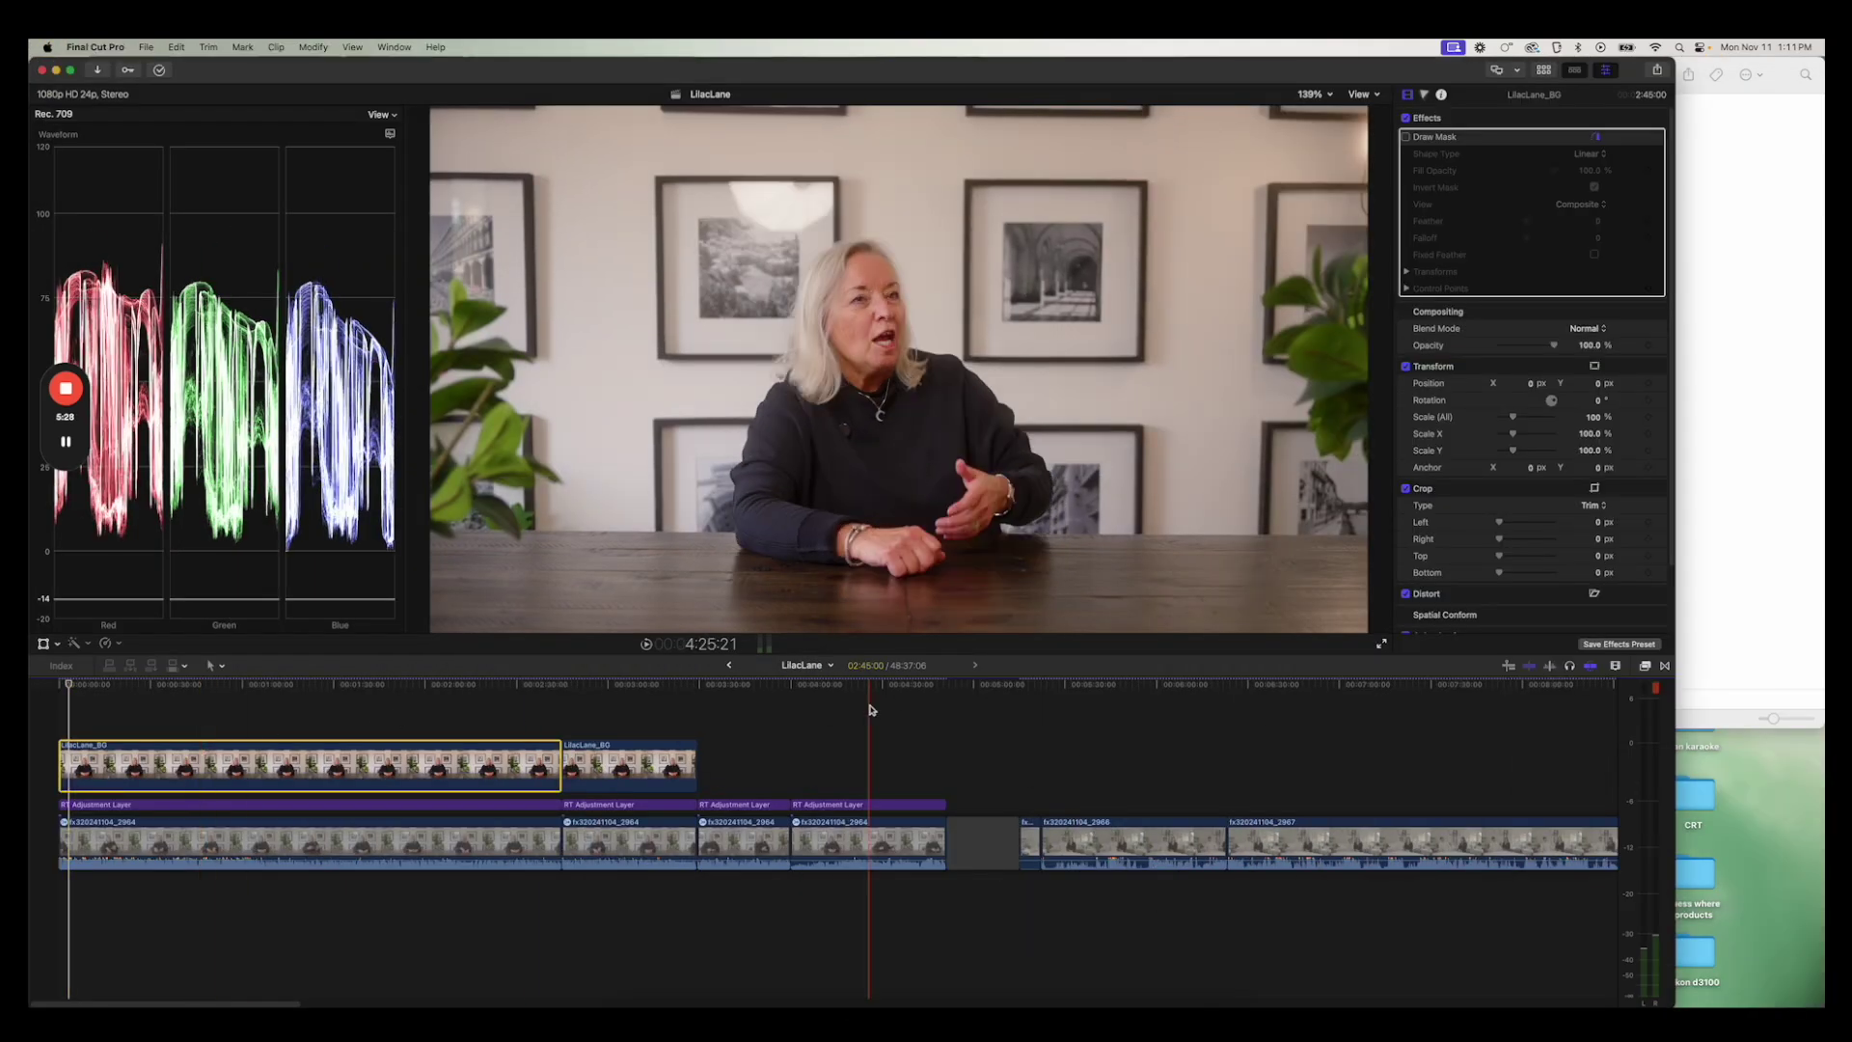
left_click(1382, 174)
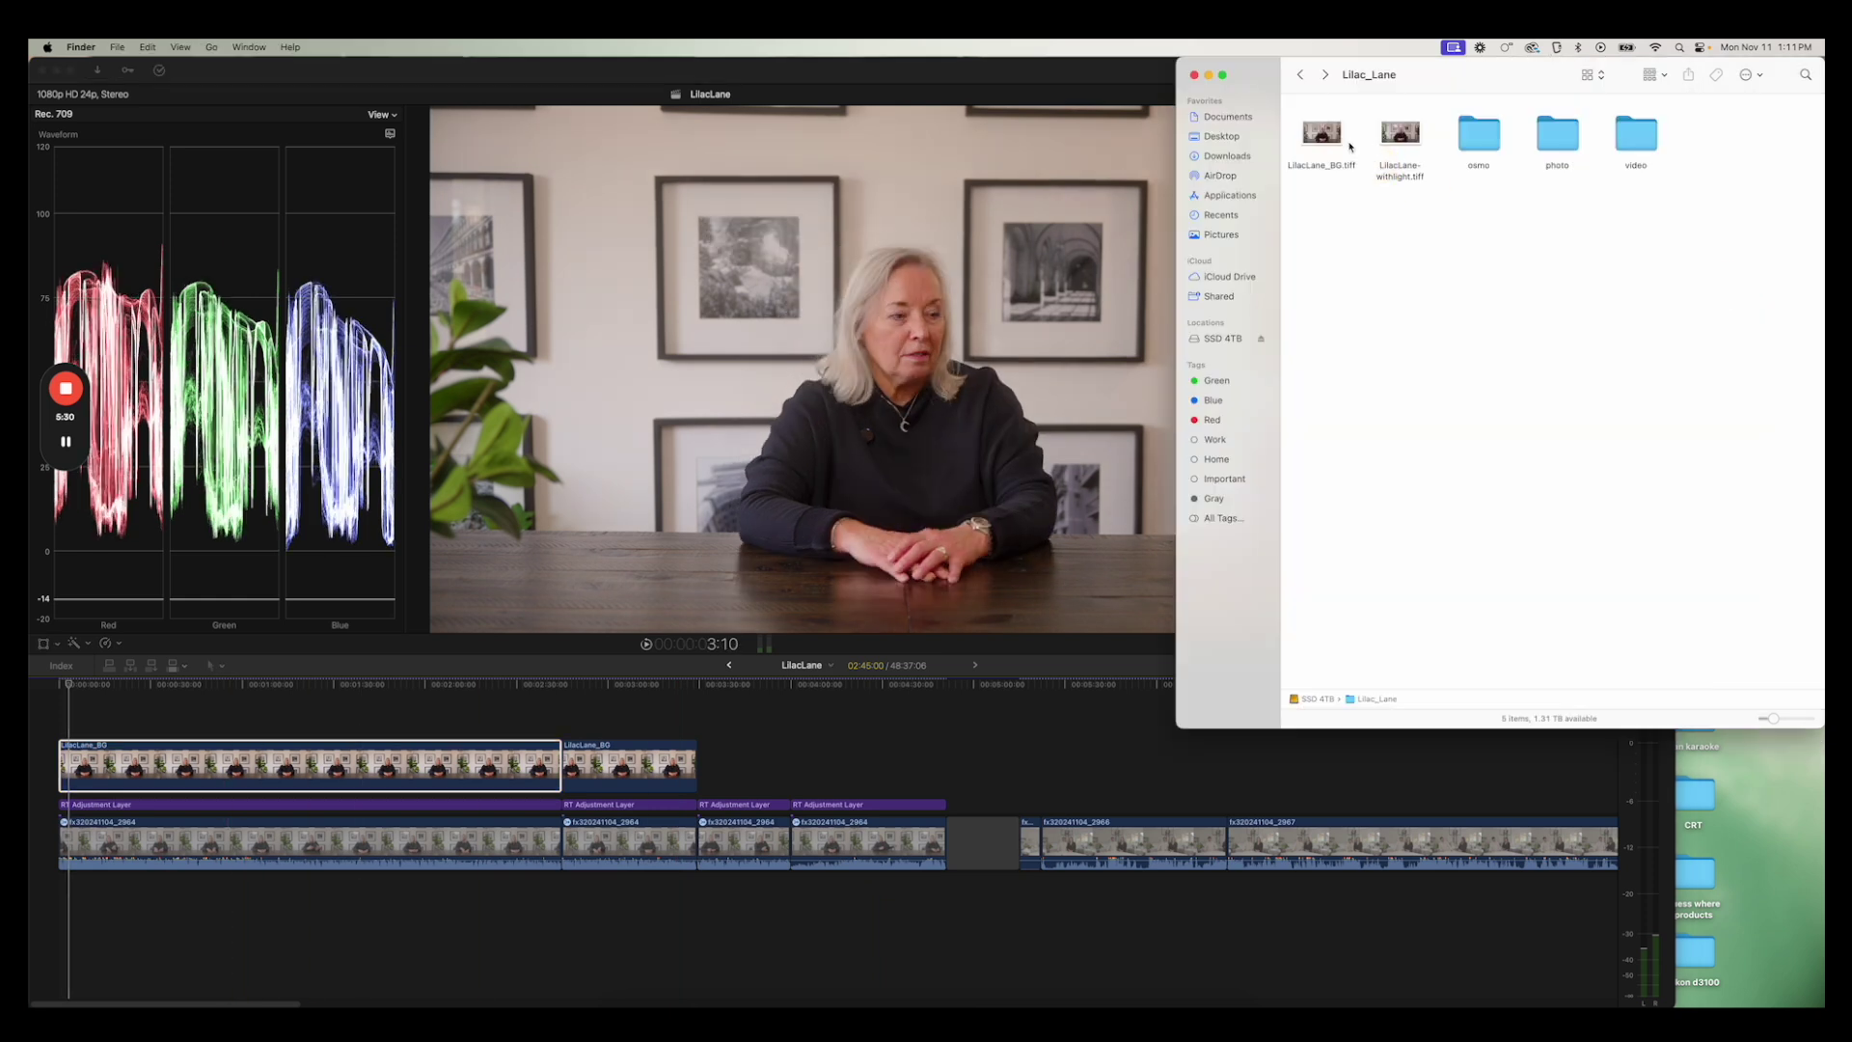
left_click(156, 780)
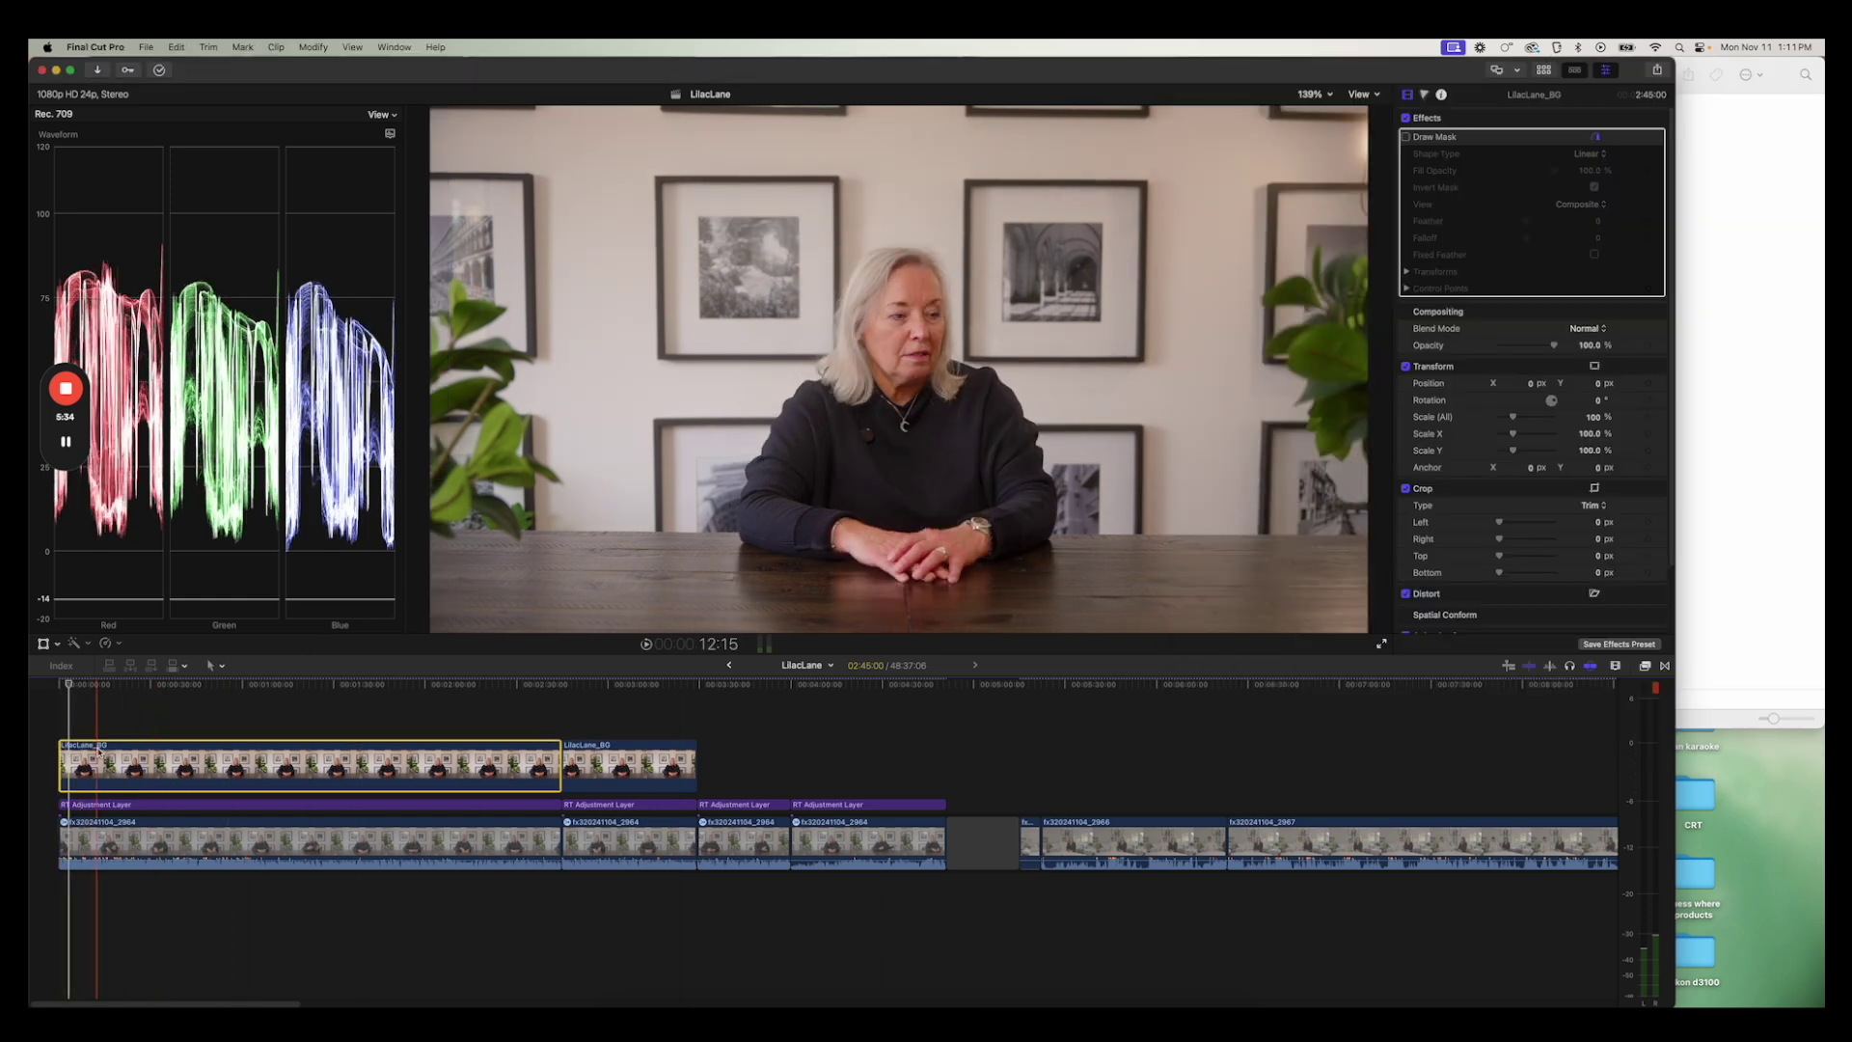
left_click(201, 761)
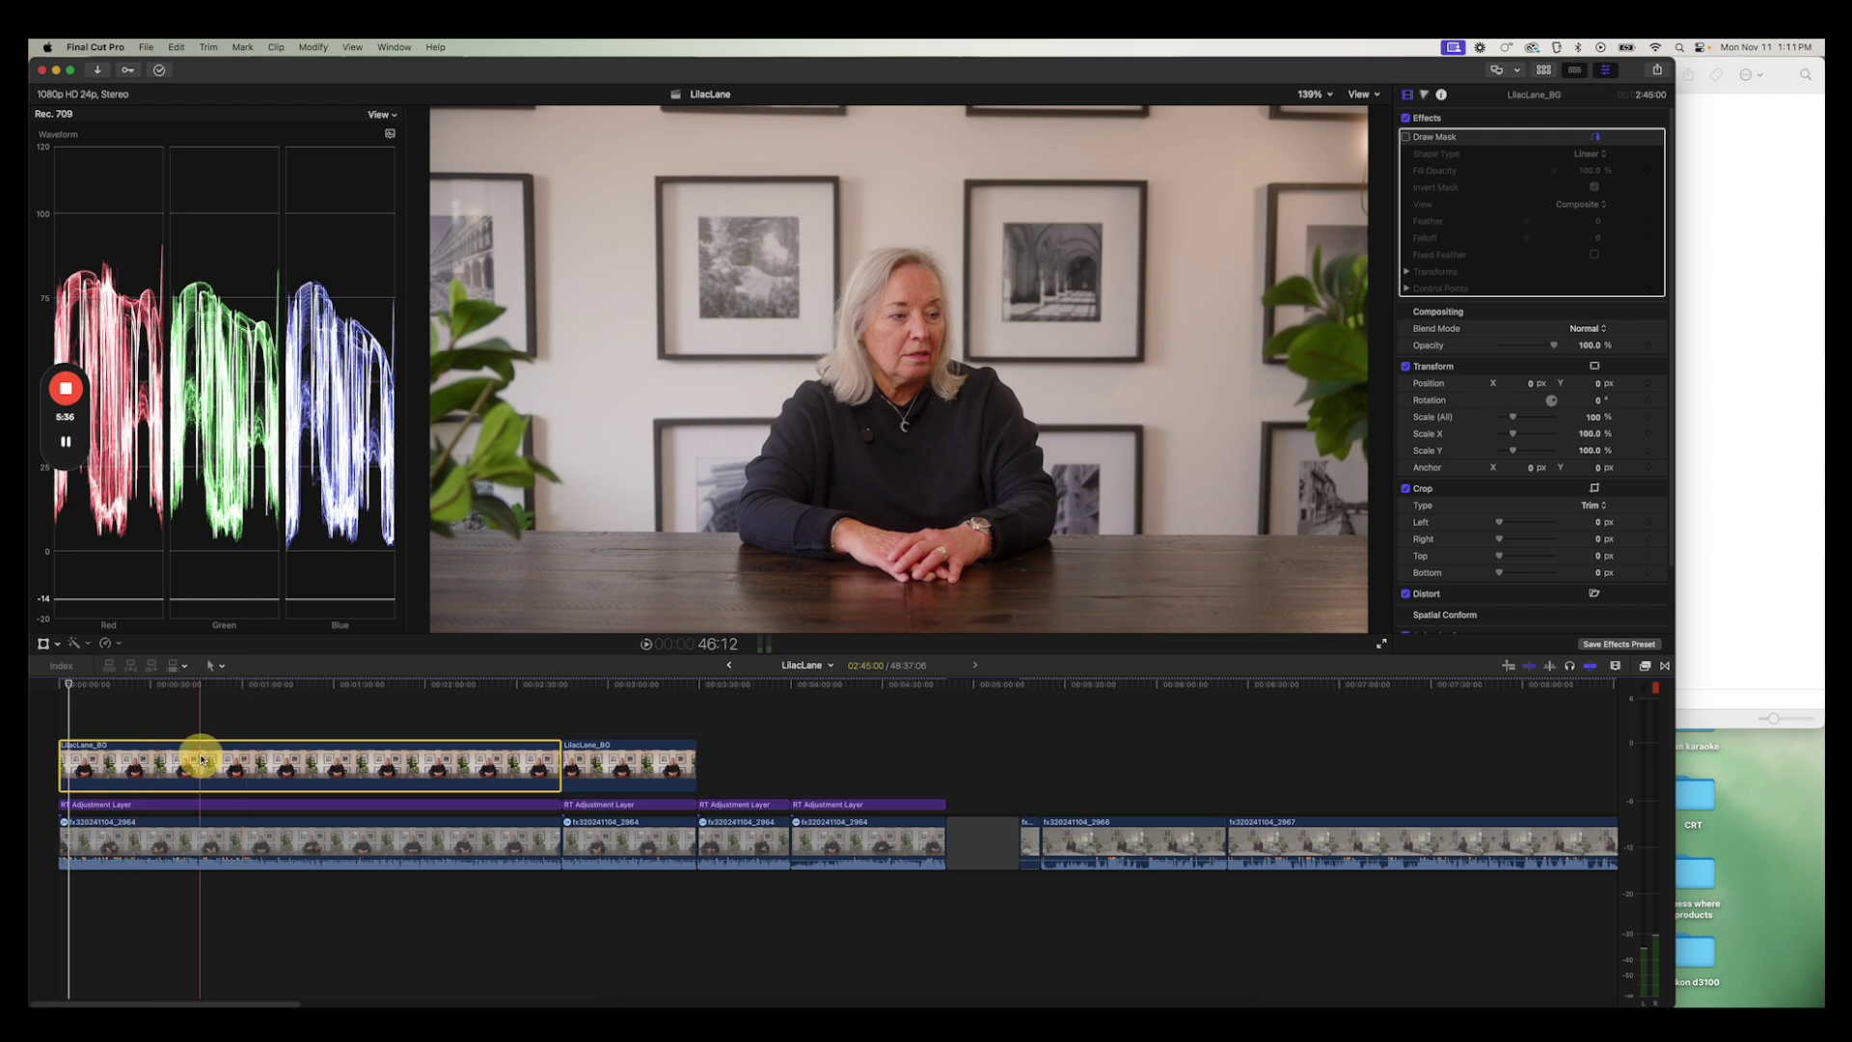
With the effects browser shown, enable the clip's Draw Mask effect around the woman and turn off its Invert Mask option
left_click(1647, 667)
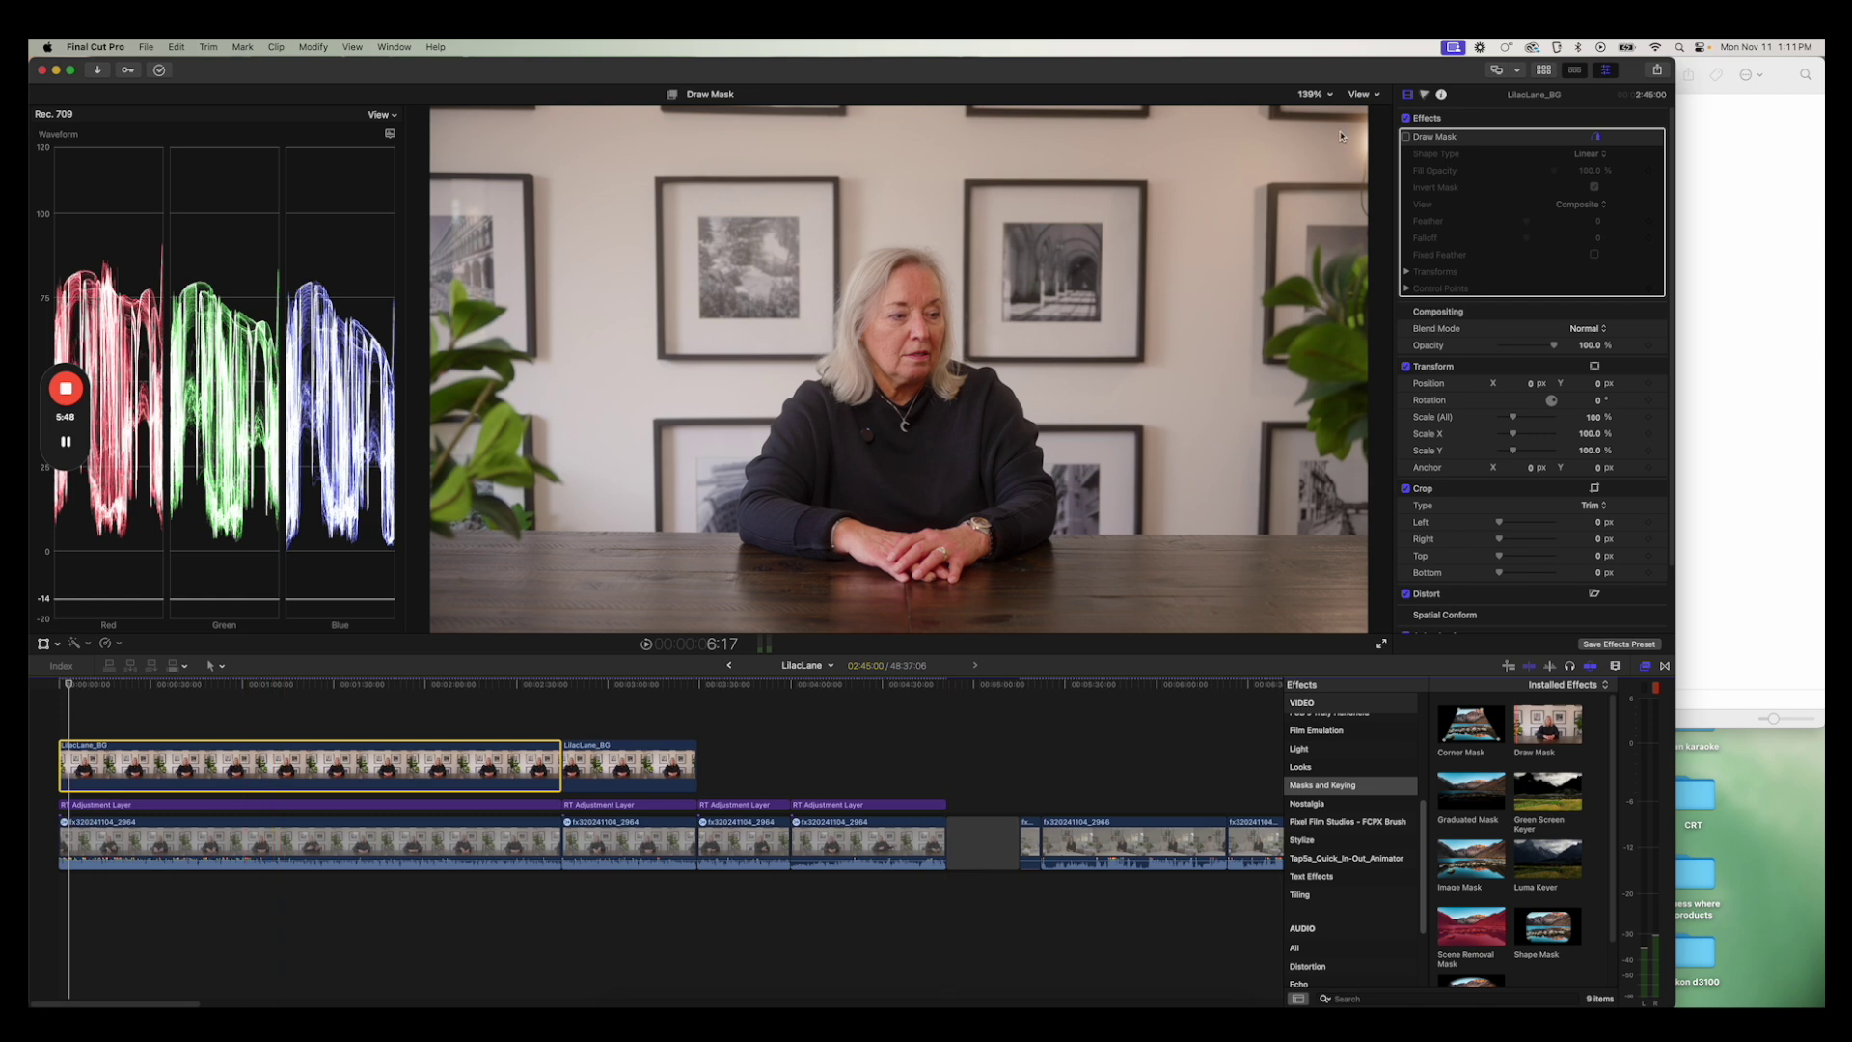
left_click(1417, 142)
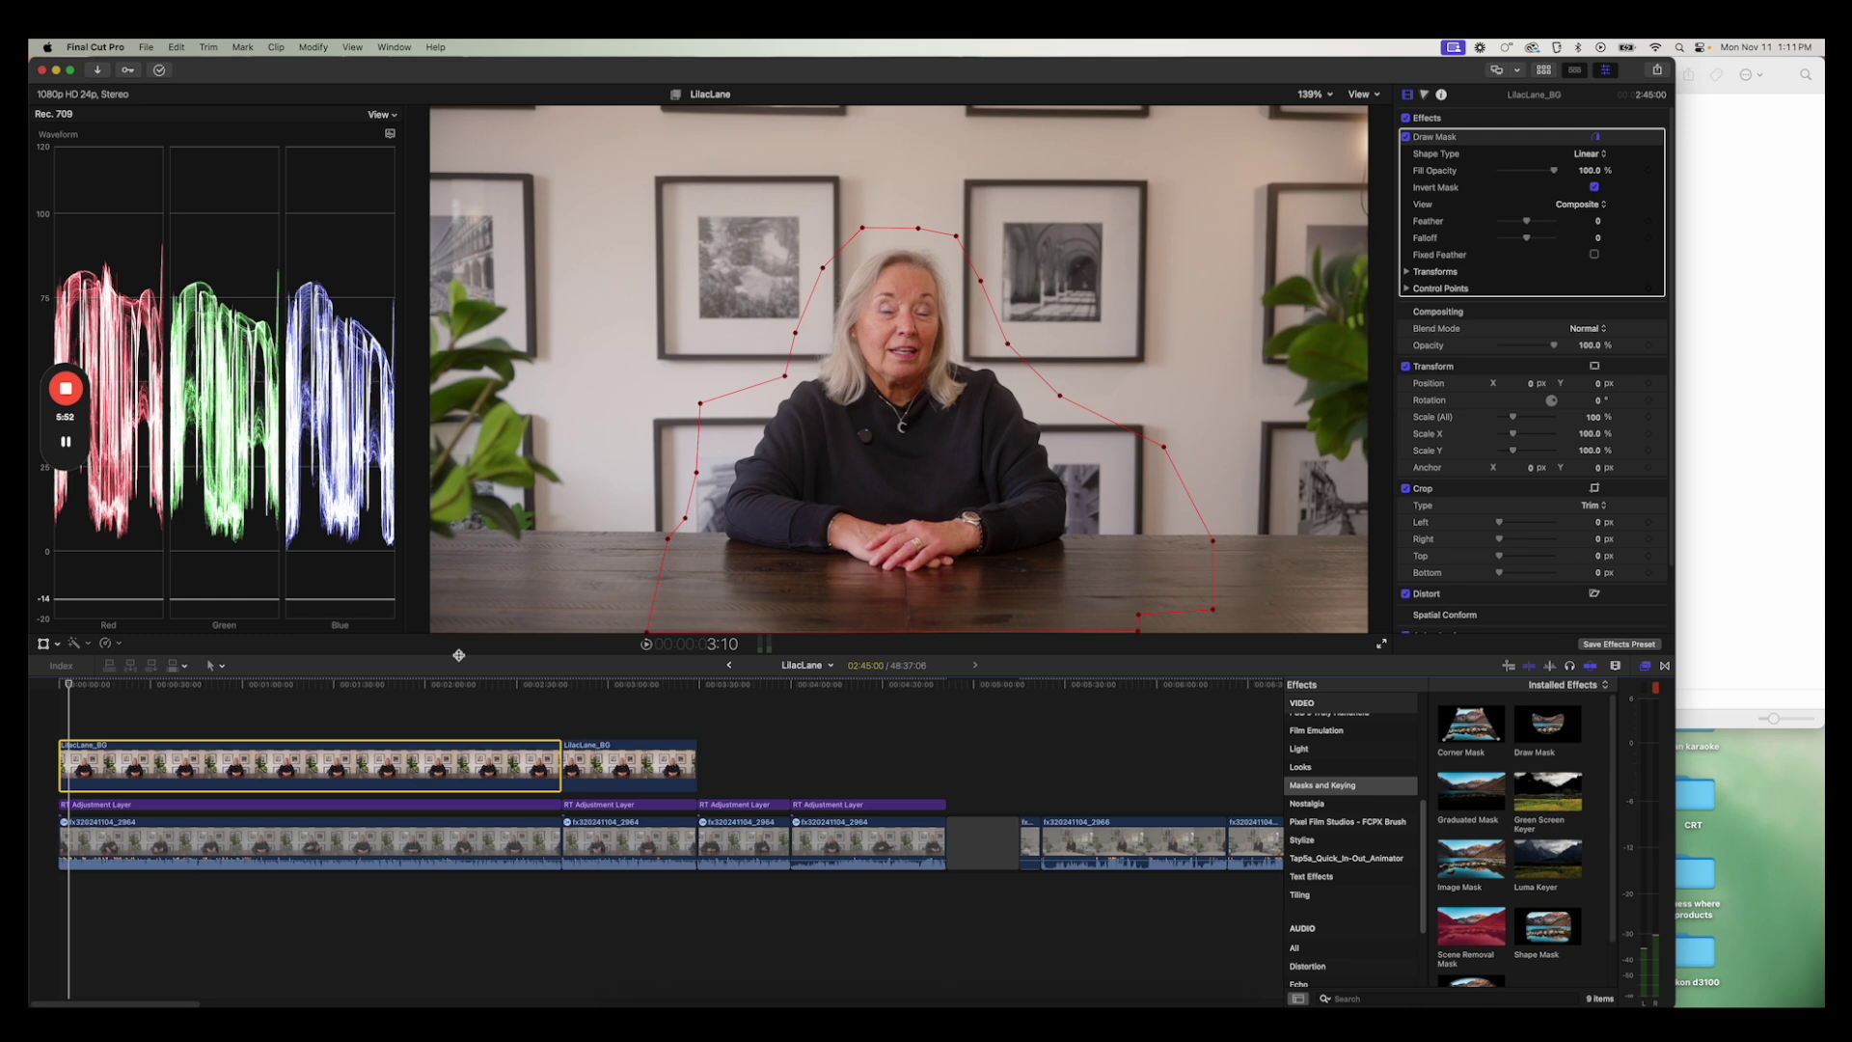
left_click(654, 596)
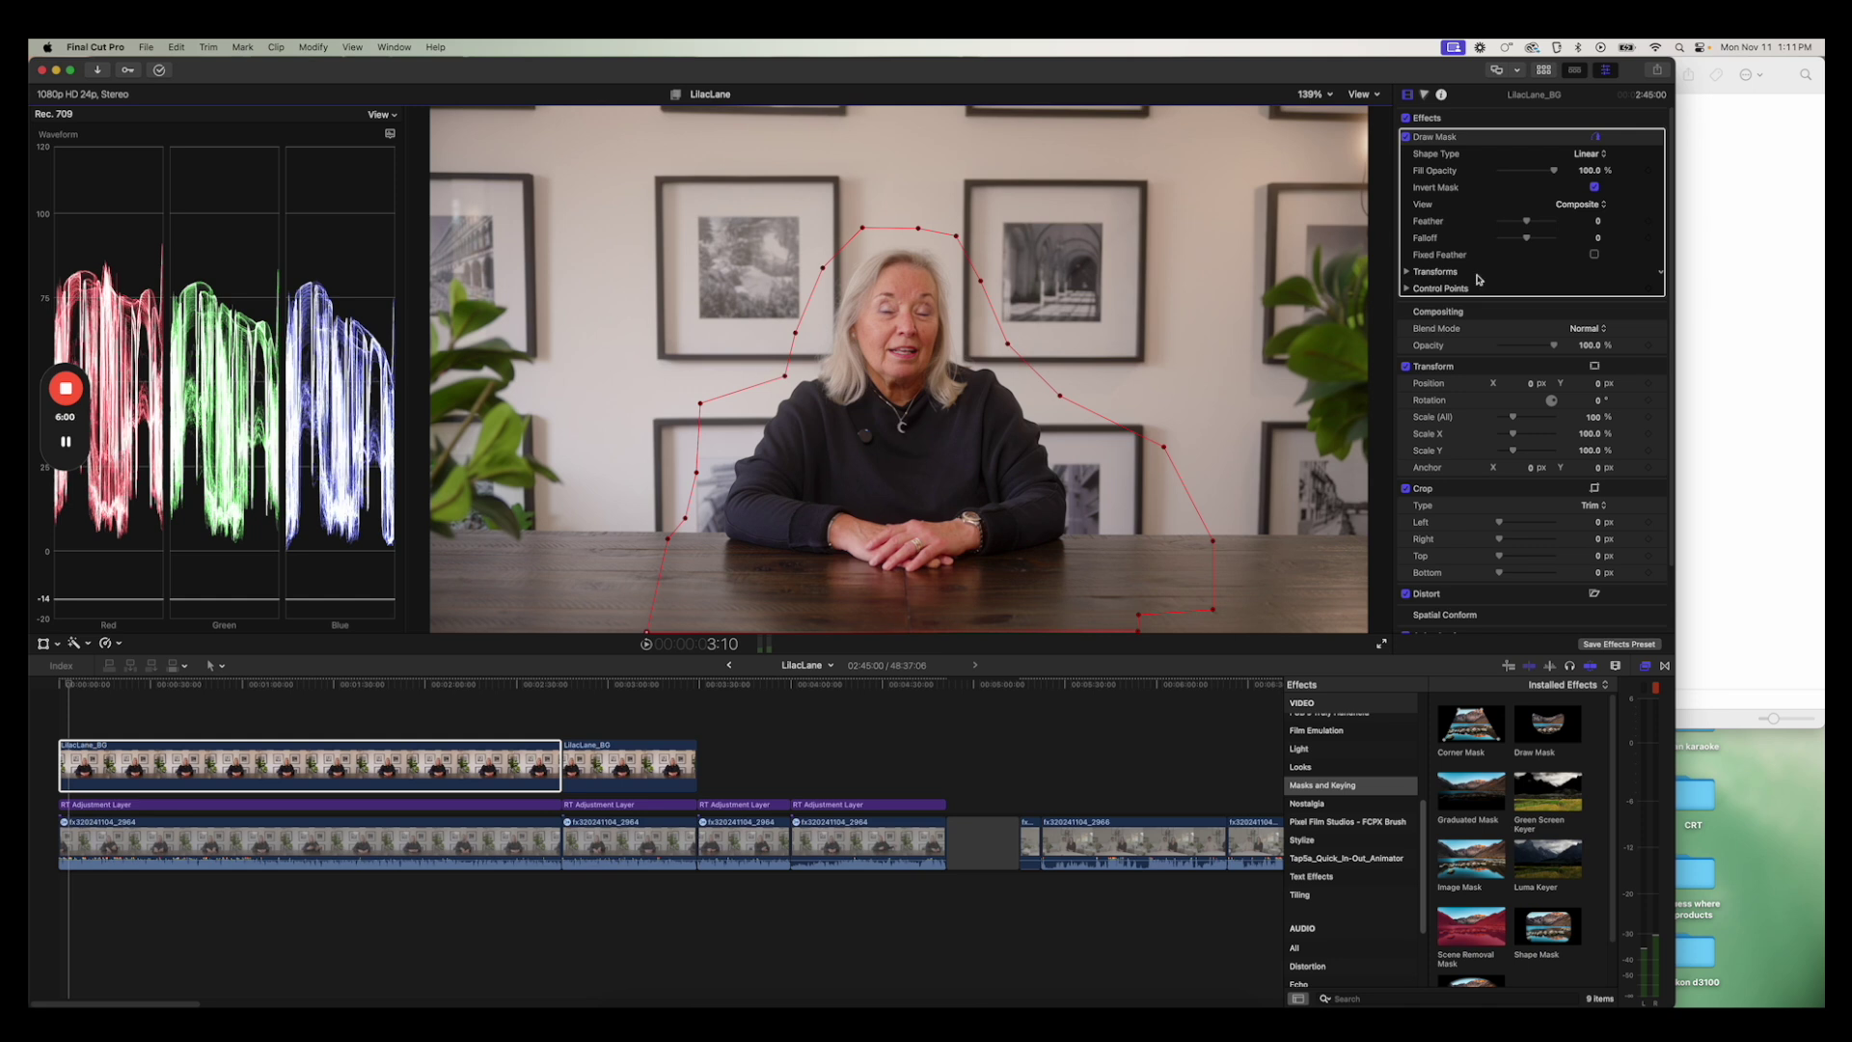
left_click(1595, 187)
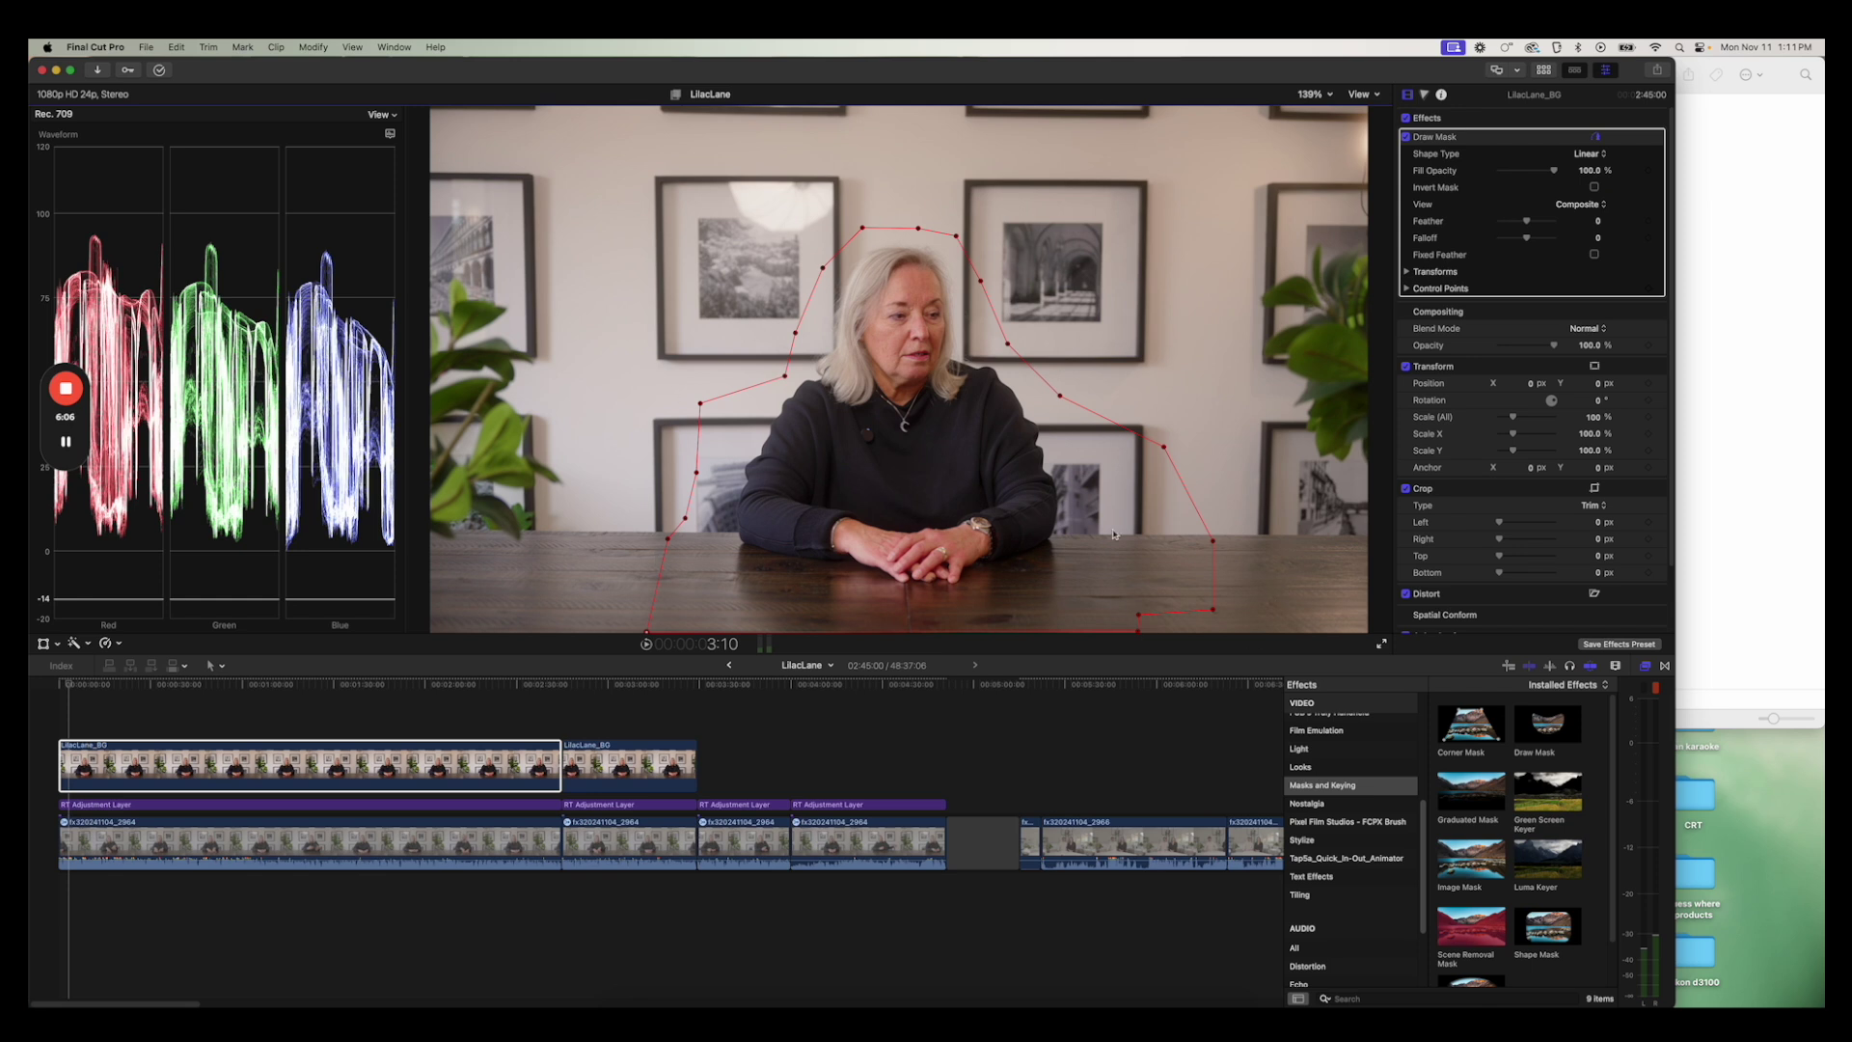
Toggle the Draw Mask's Invert Mask option on the first LilacLane_BG clip to compare the frame reflection, leaving it enabled
left_click(1064, 416)
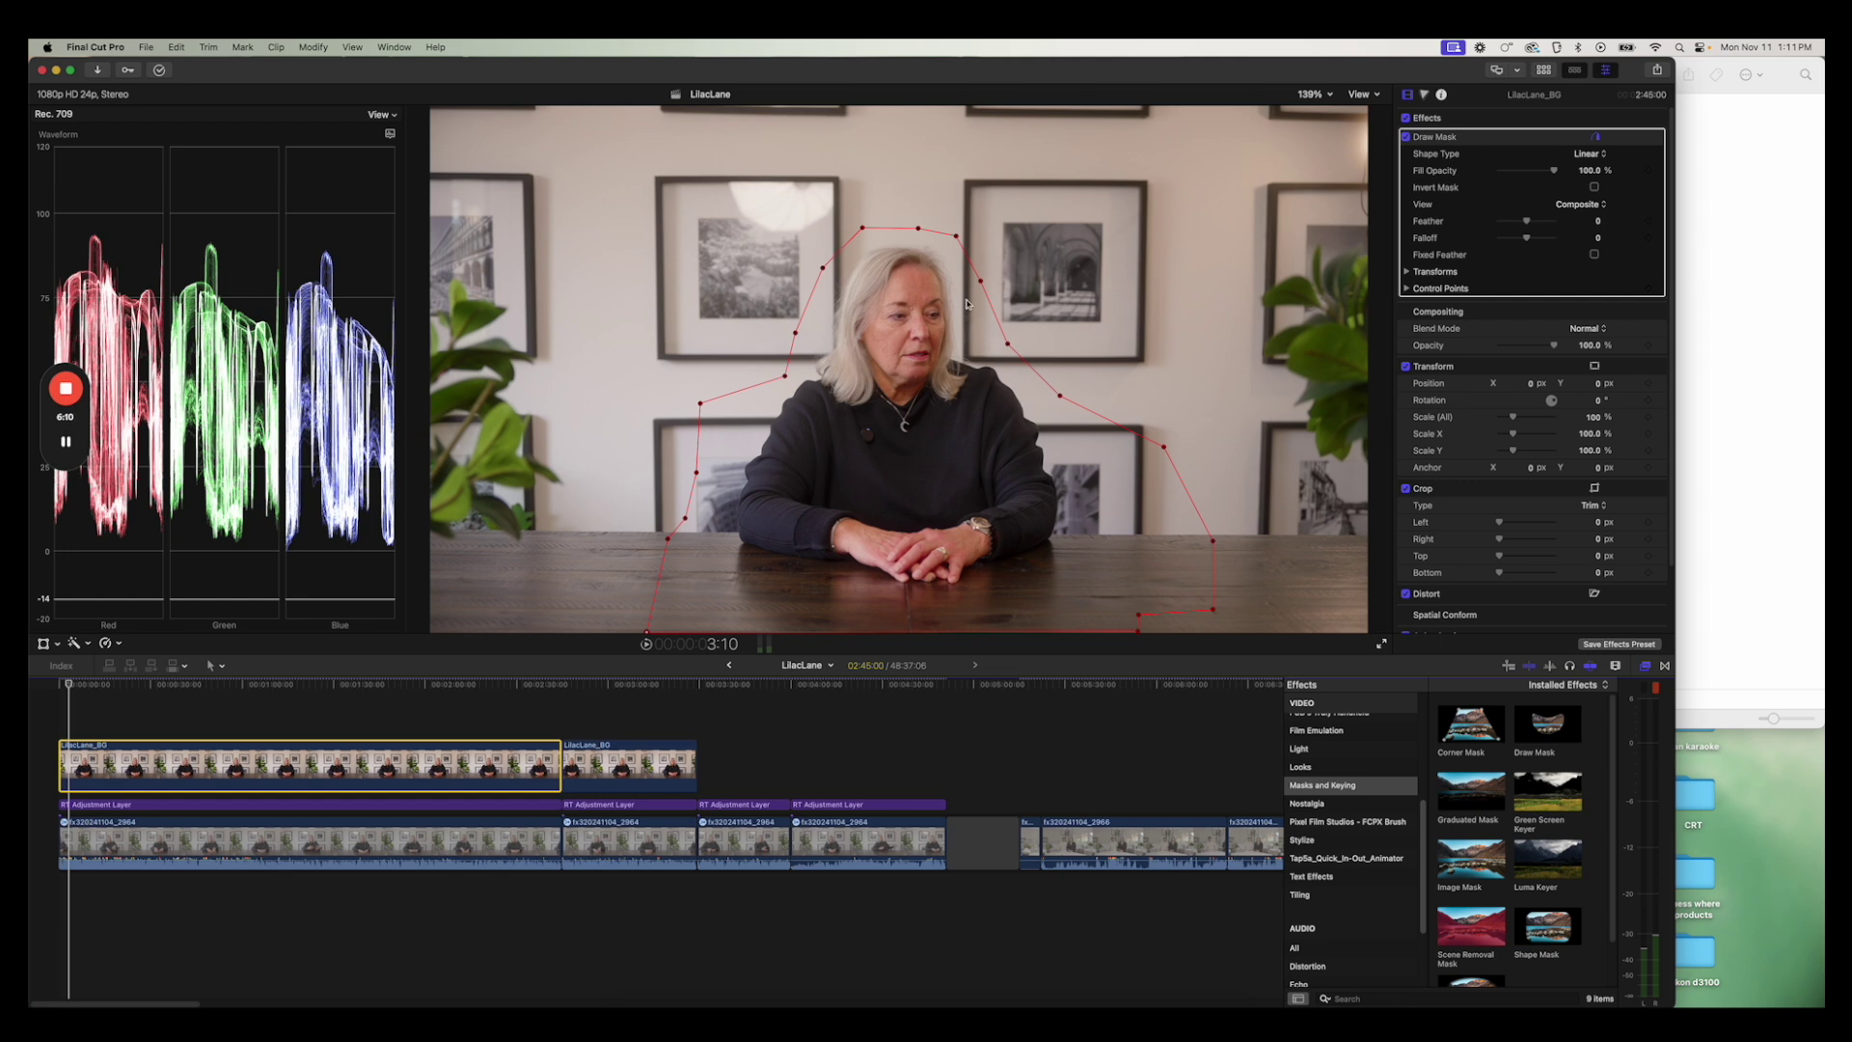
left_click(1595, 187)
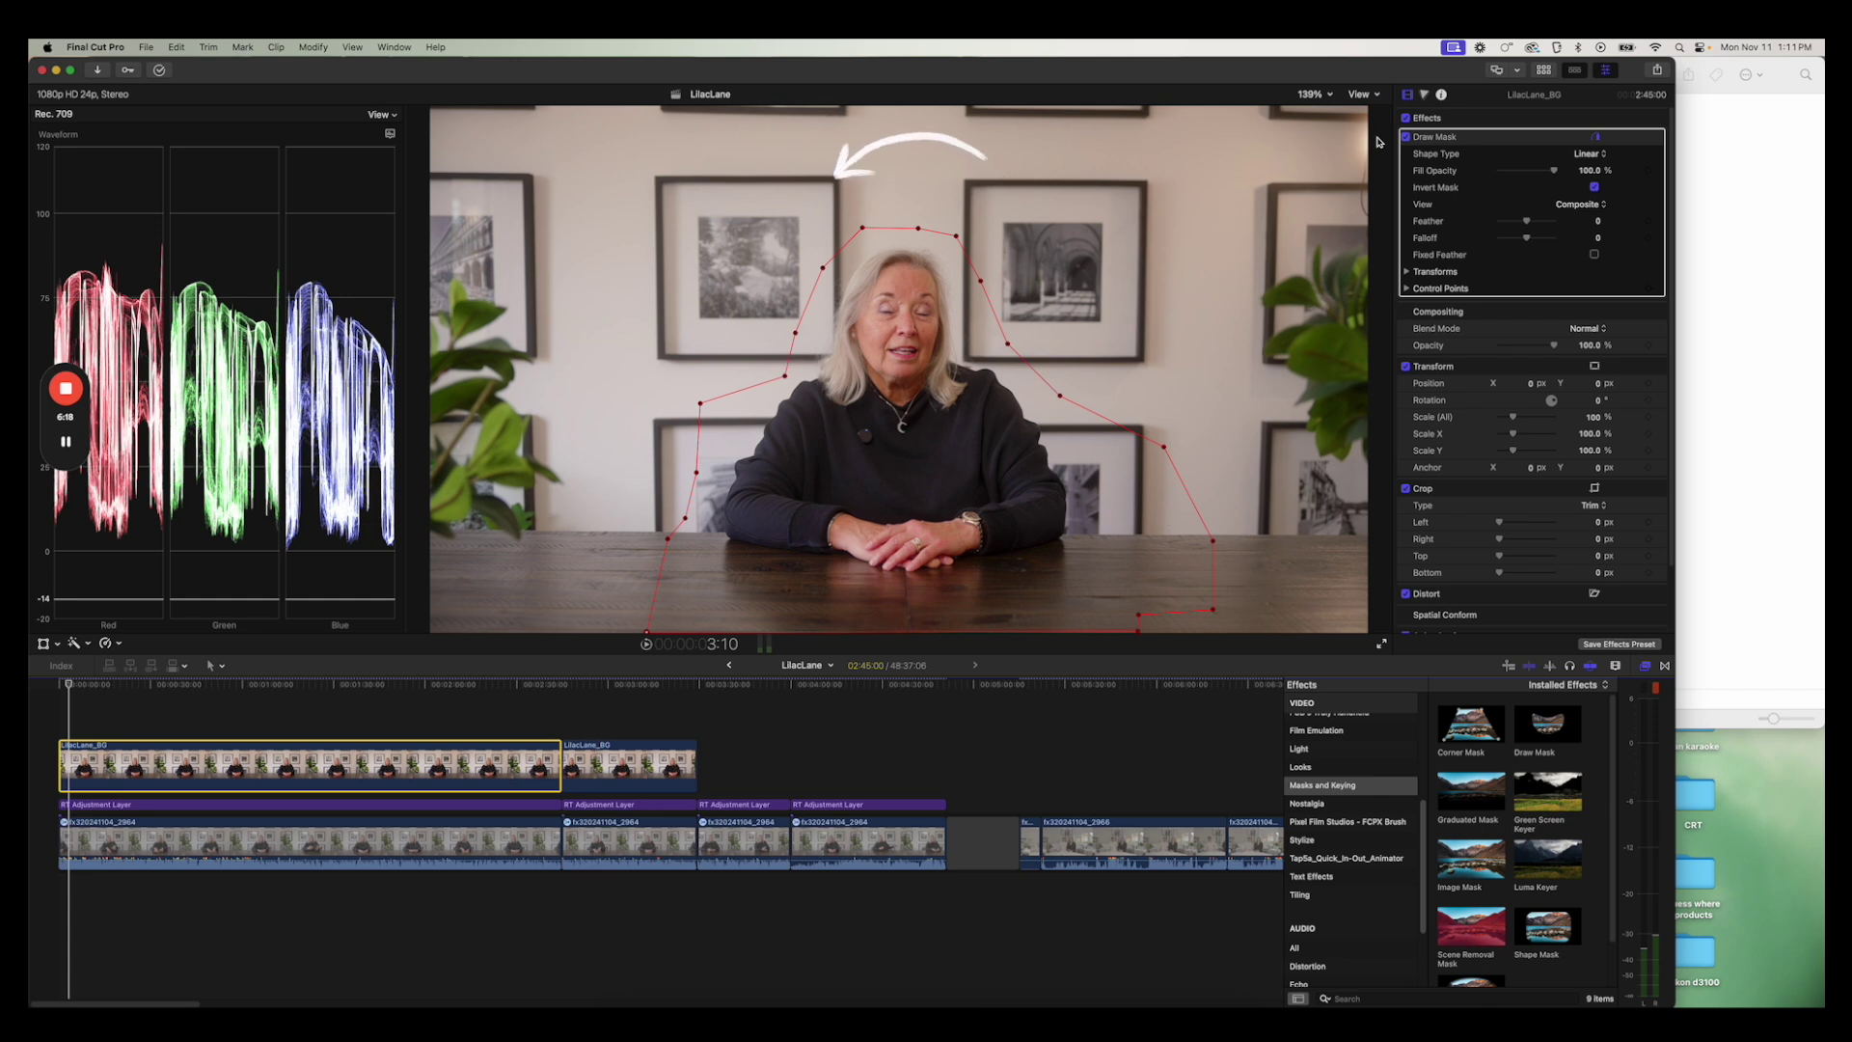
left_click(1594, 187)
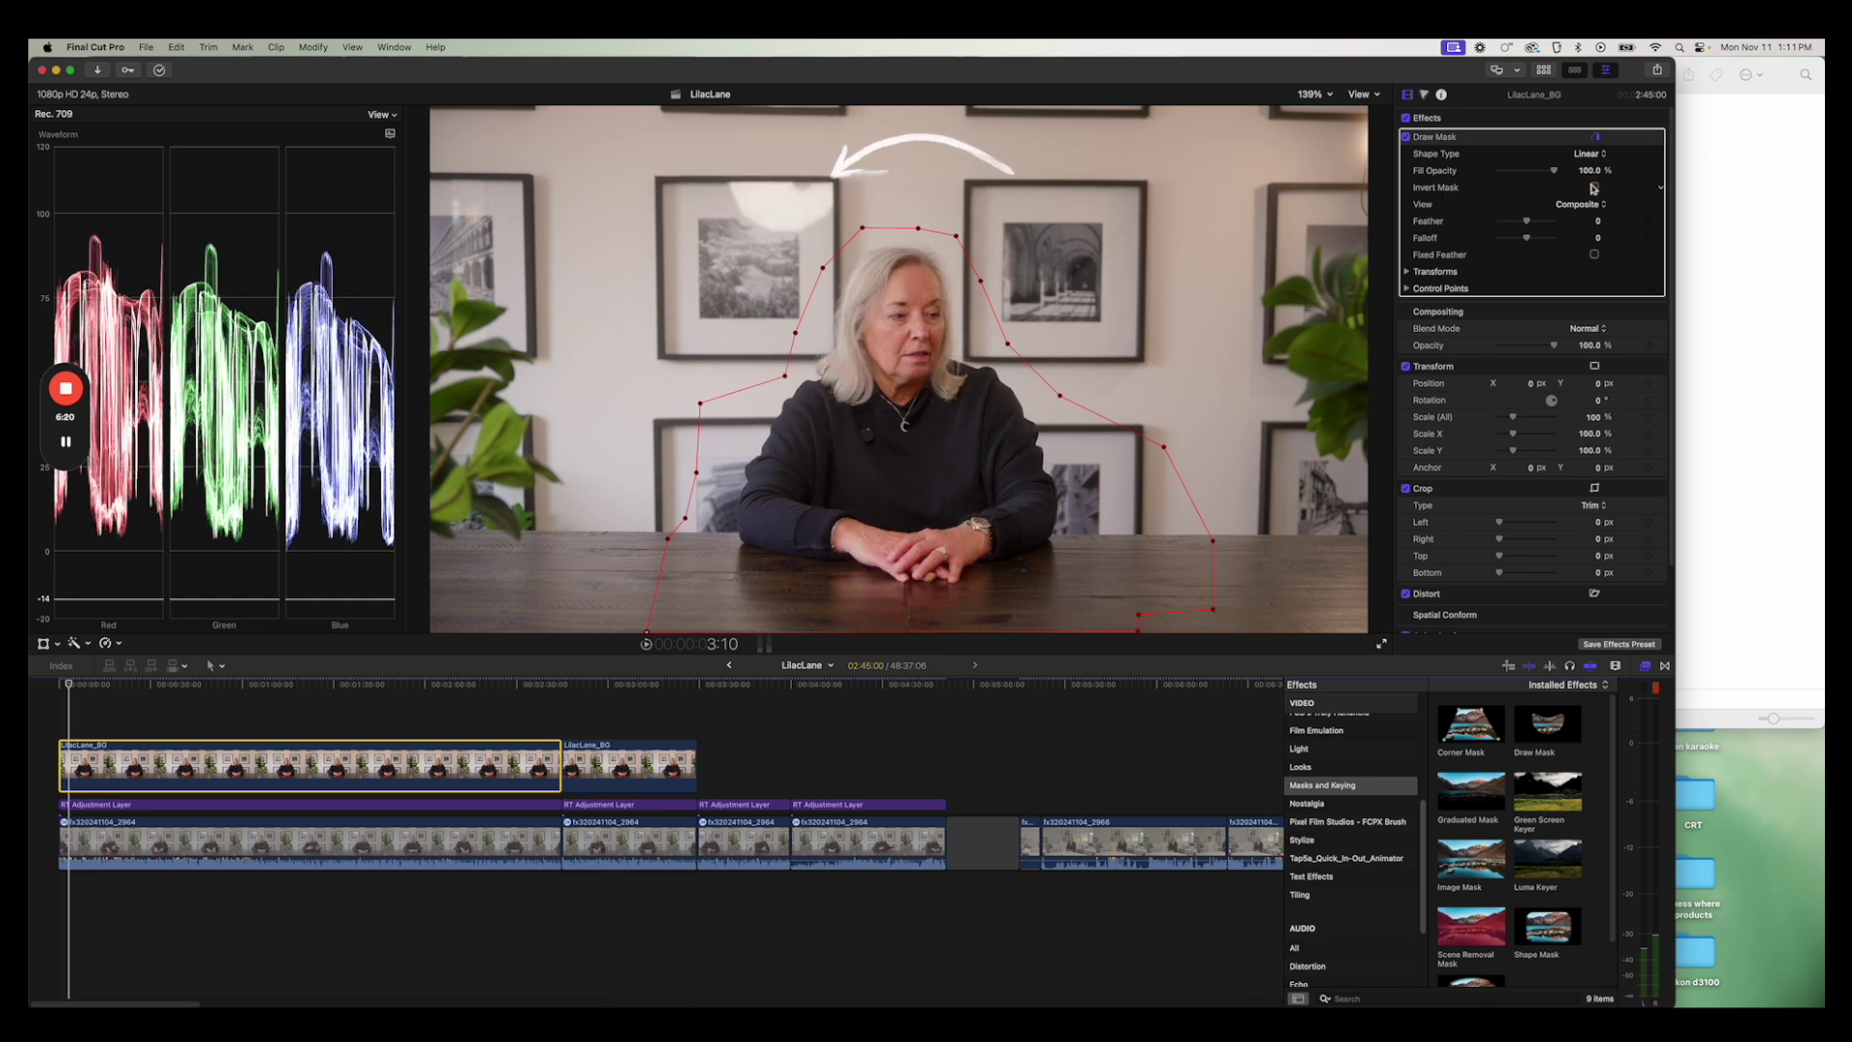
left_click(1594, 187)
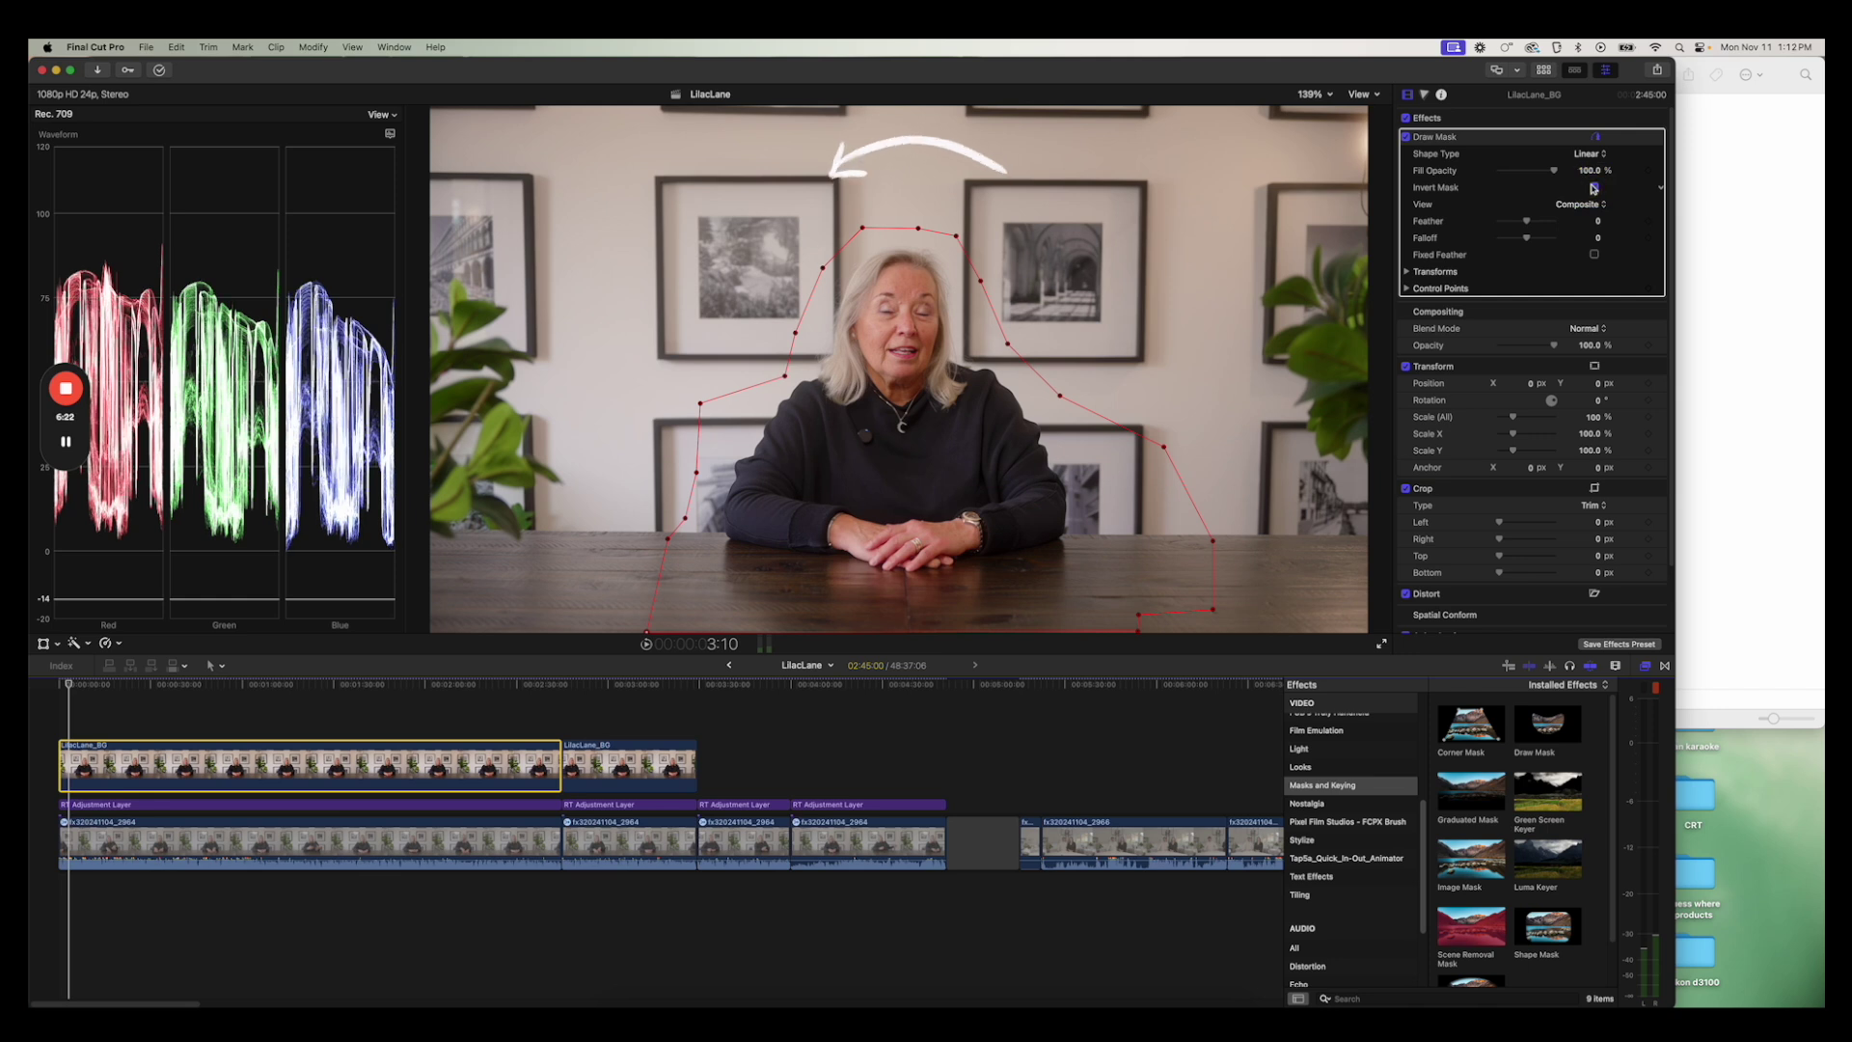
left_click(1594, 188)
left_click(1594, 187)
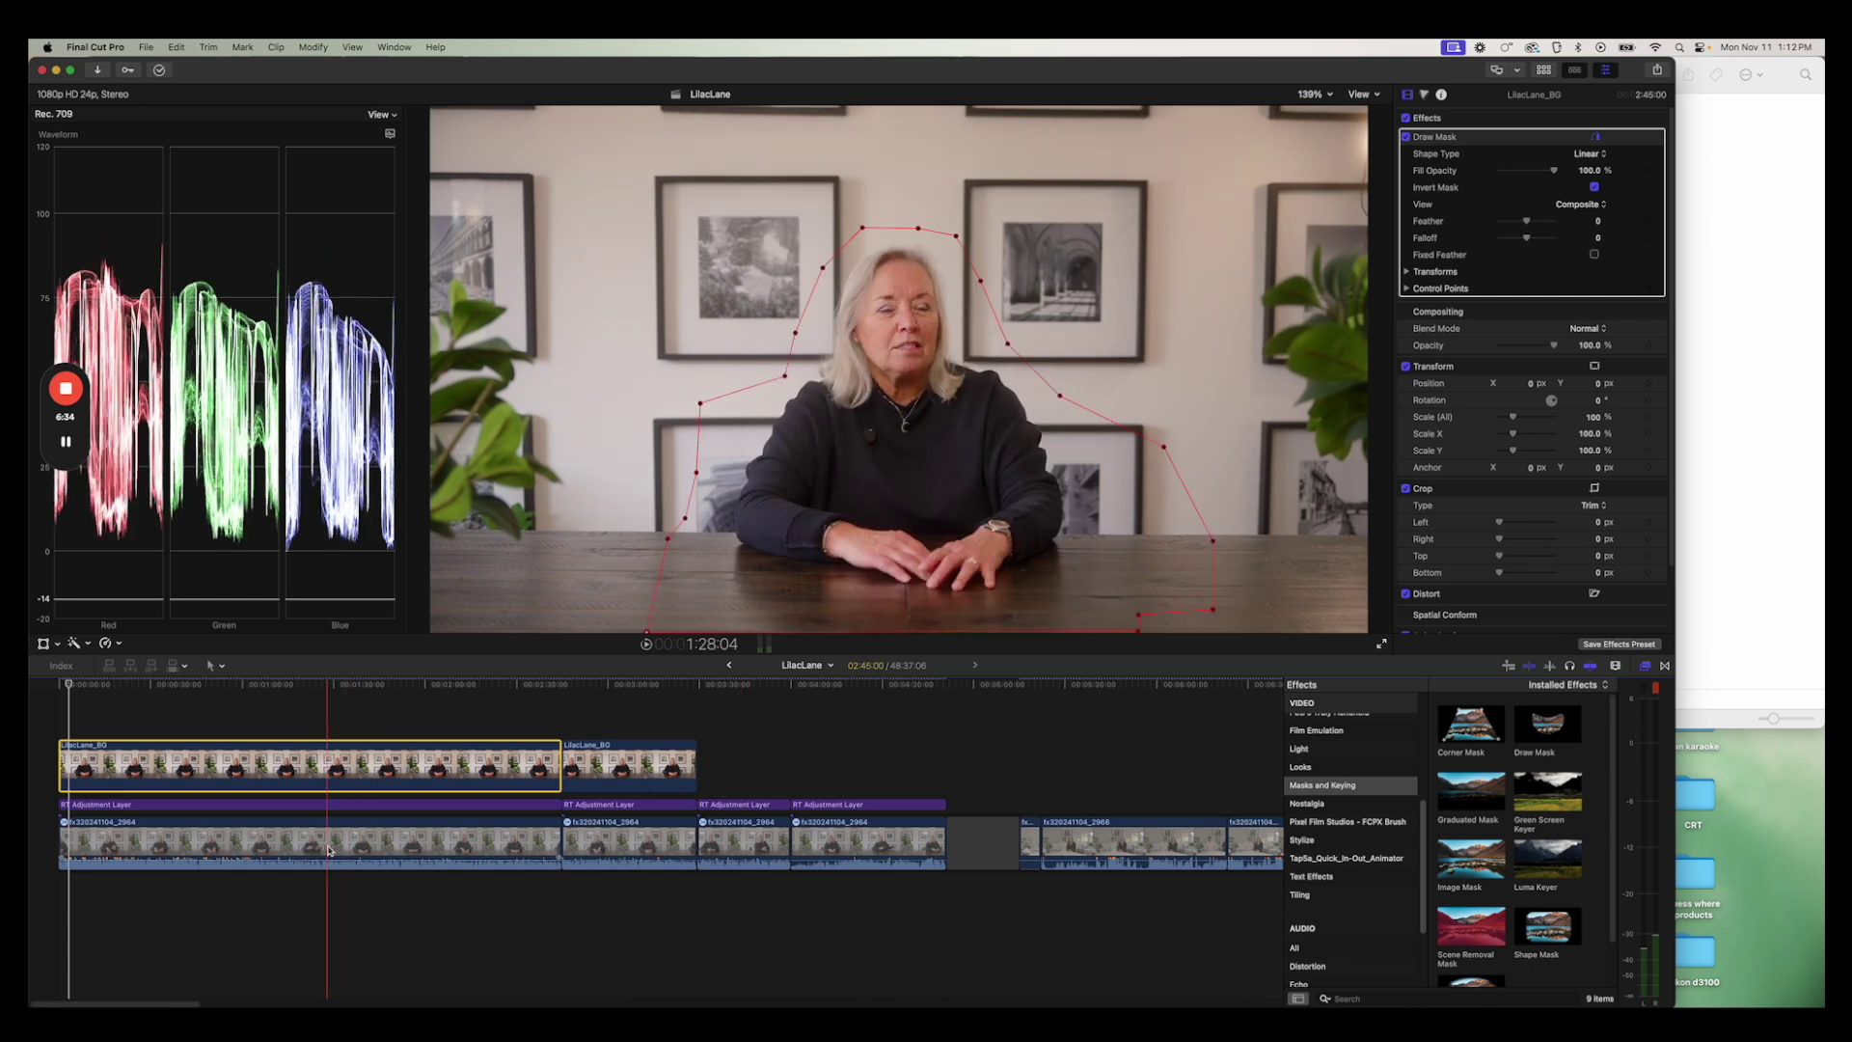
Scale the first LilacLane_BG clip and the interview clip beneath it together to 105%, and play back the result
left_click(391, 843, "super")
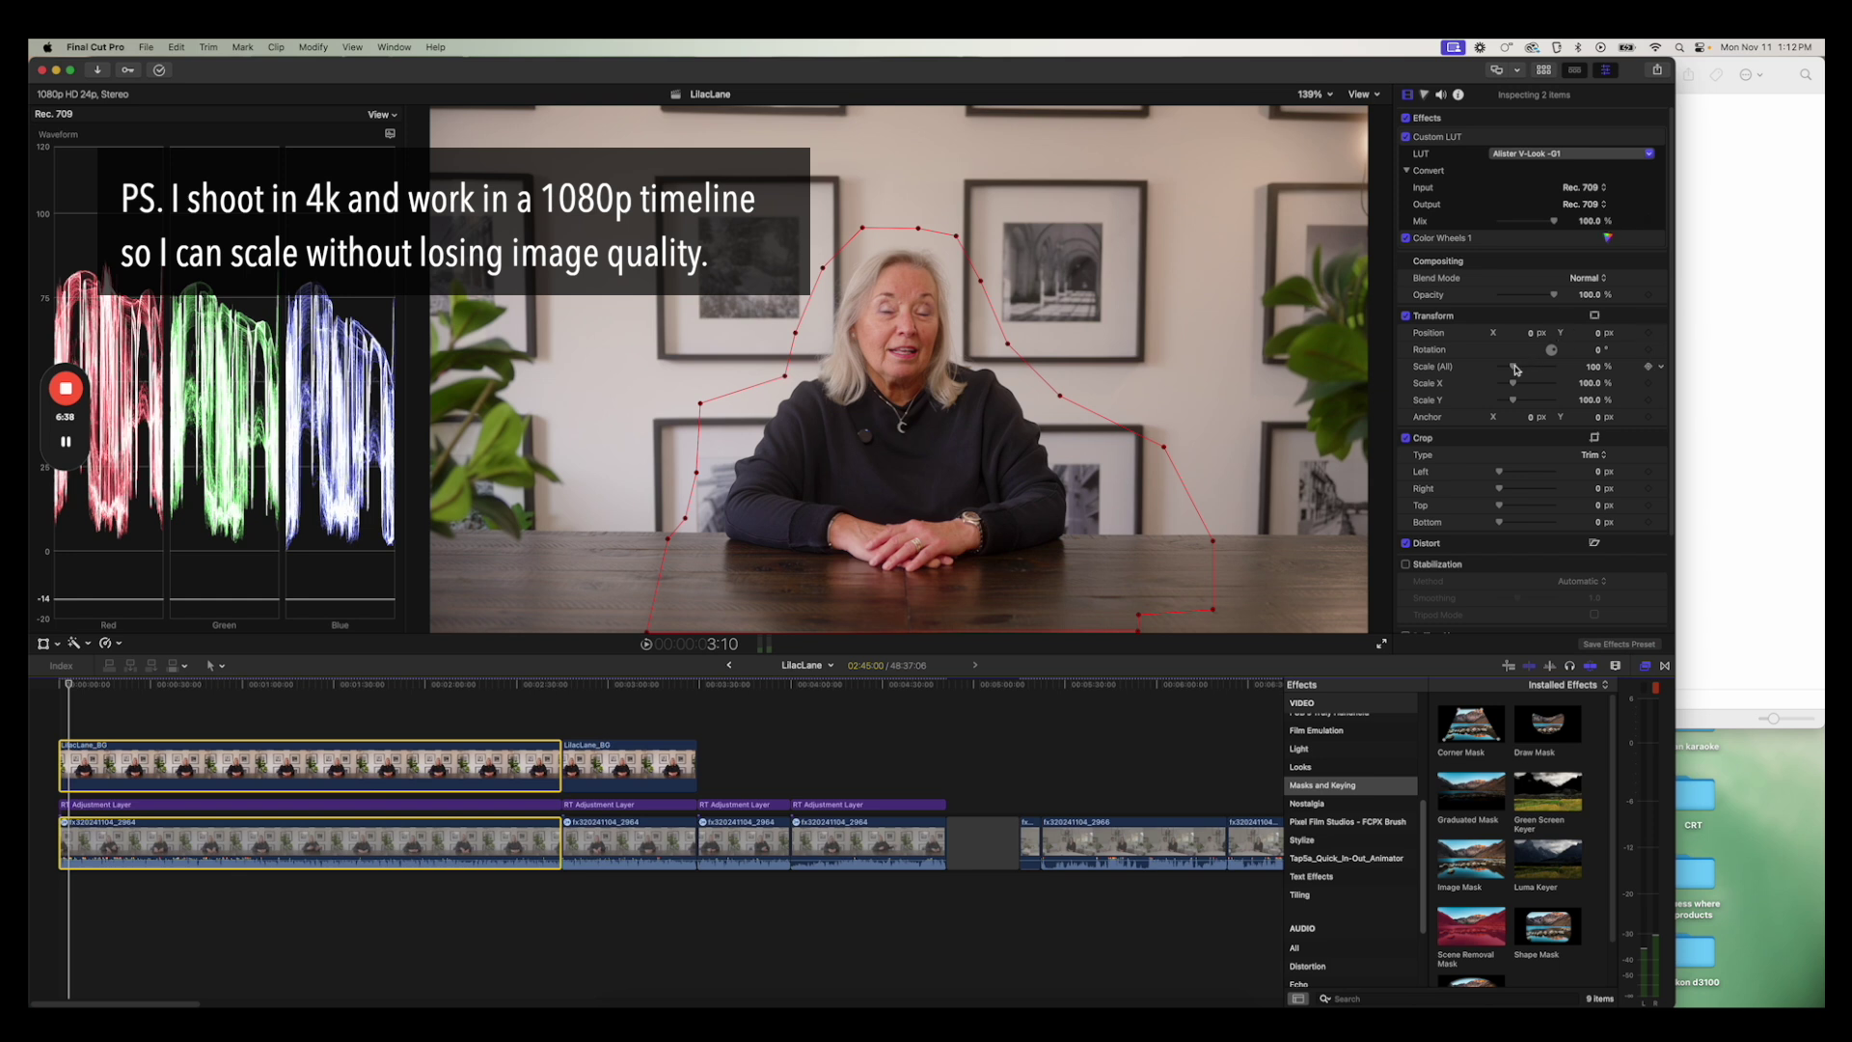
left_click_drag(1515, 368, 1518, 368)
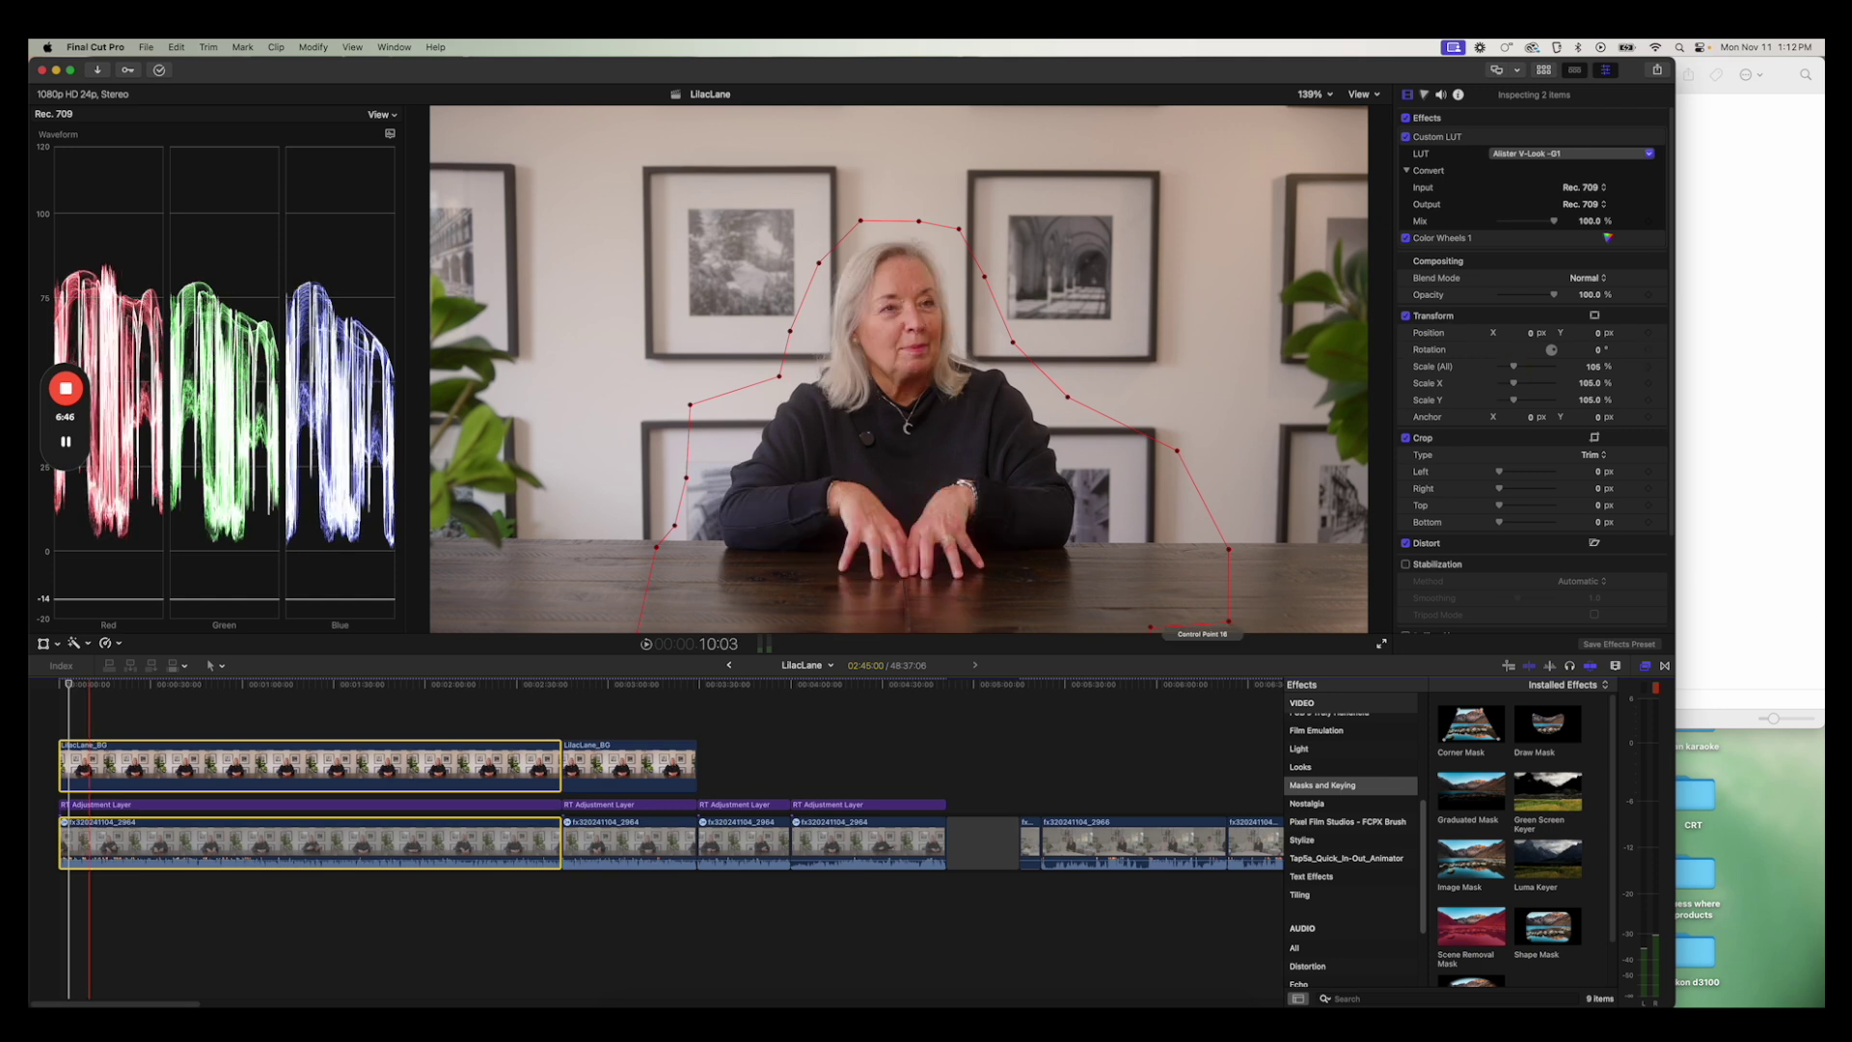
key("space")
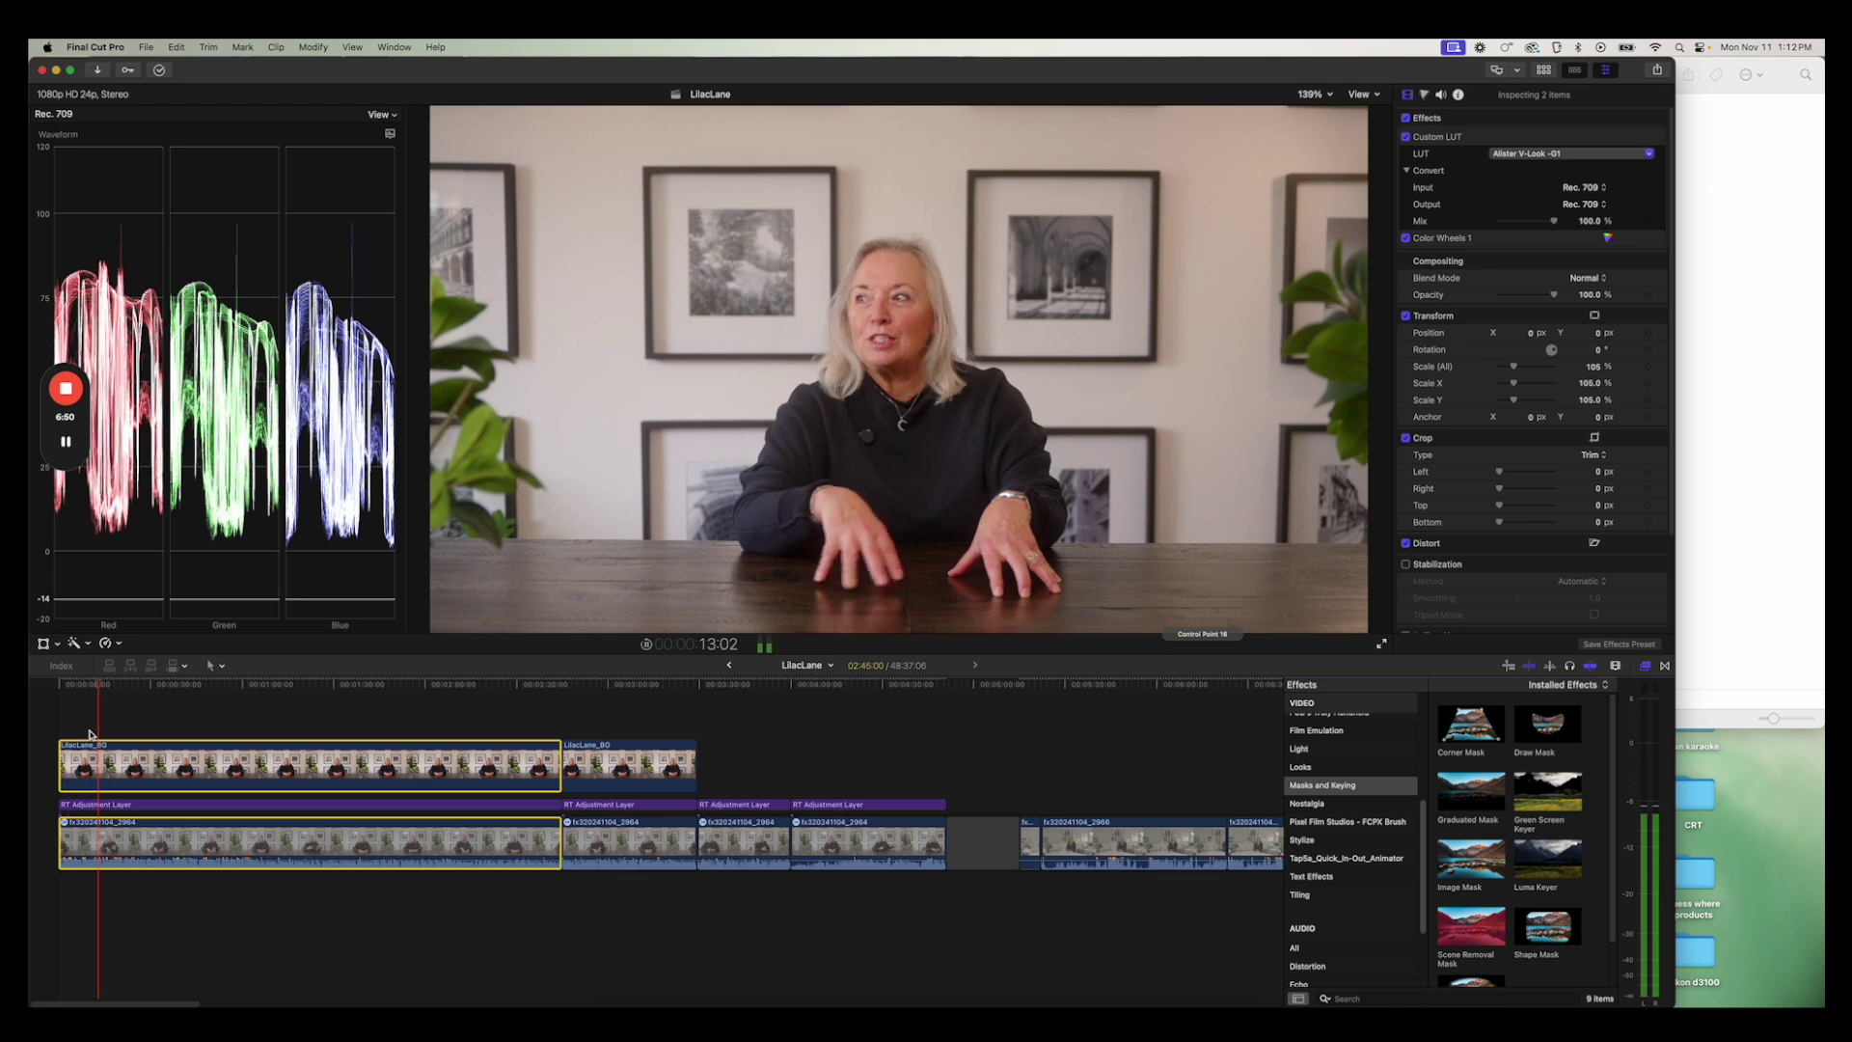
key("space")
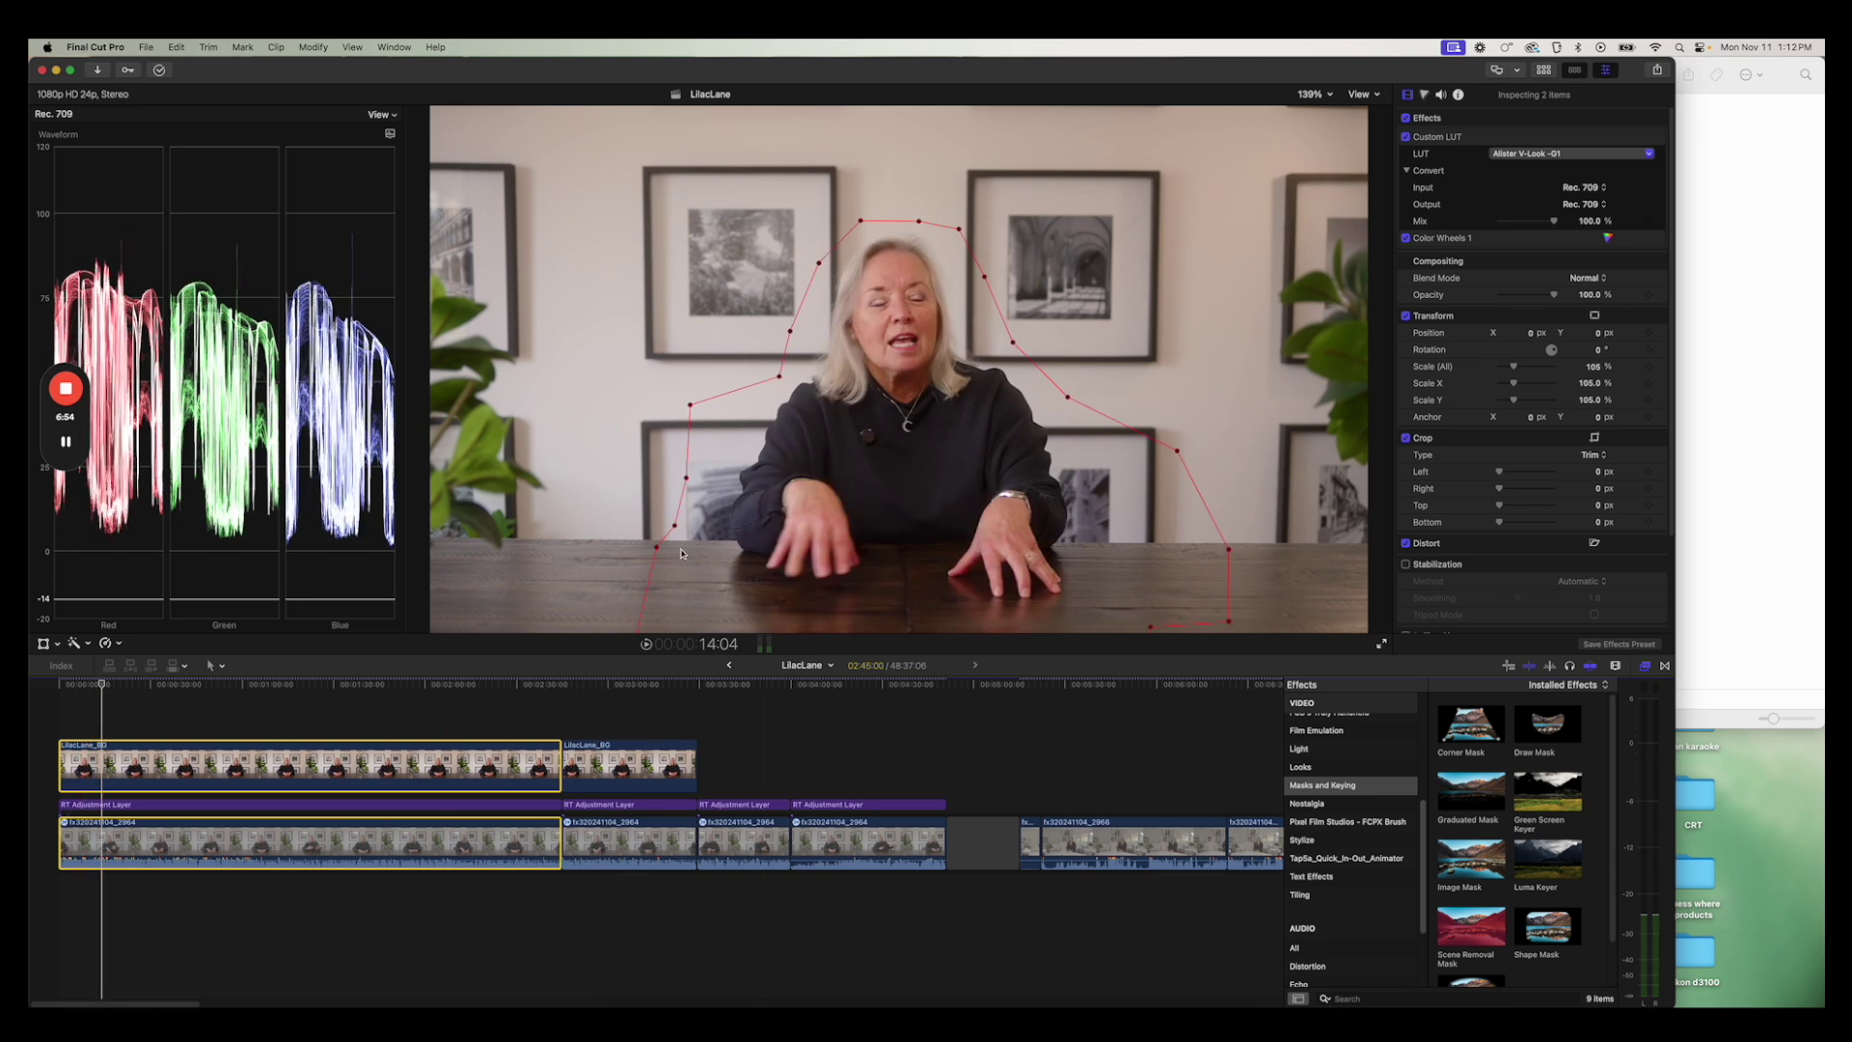
On the first LilacLane_BG clip, try pulling the mask points beside the woman's left-of-frame arm in over her sleeve, and play it back
left_click(214, 766)
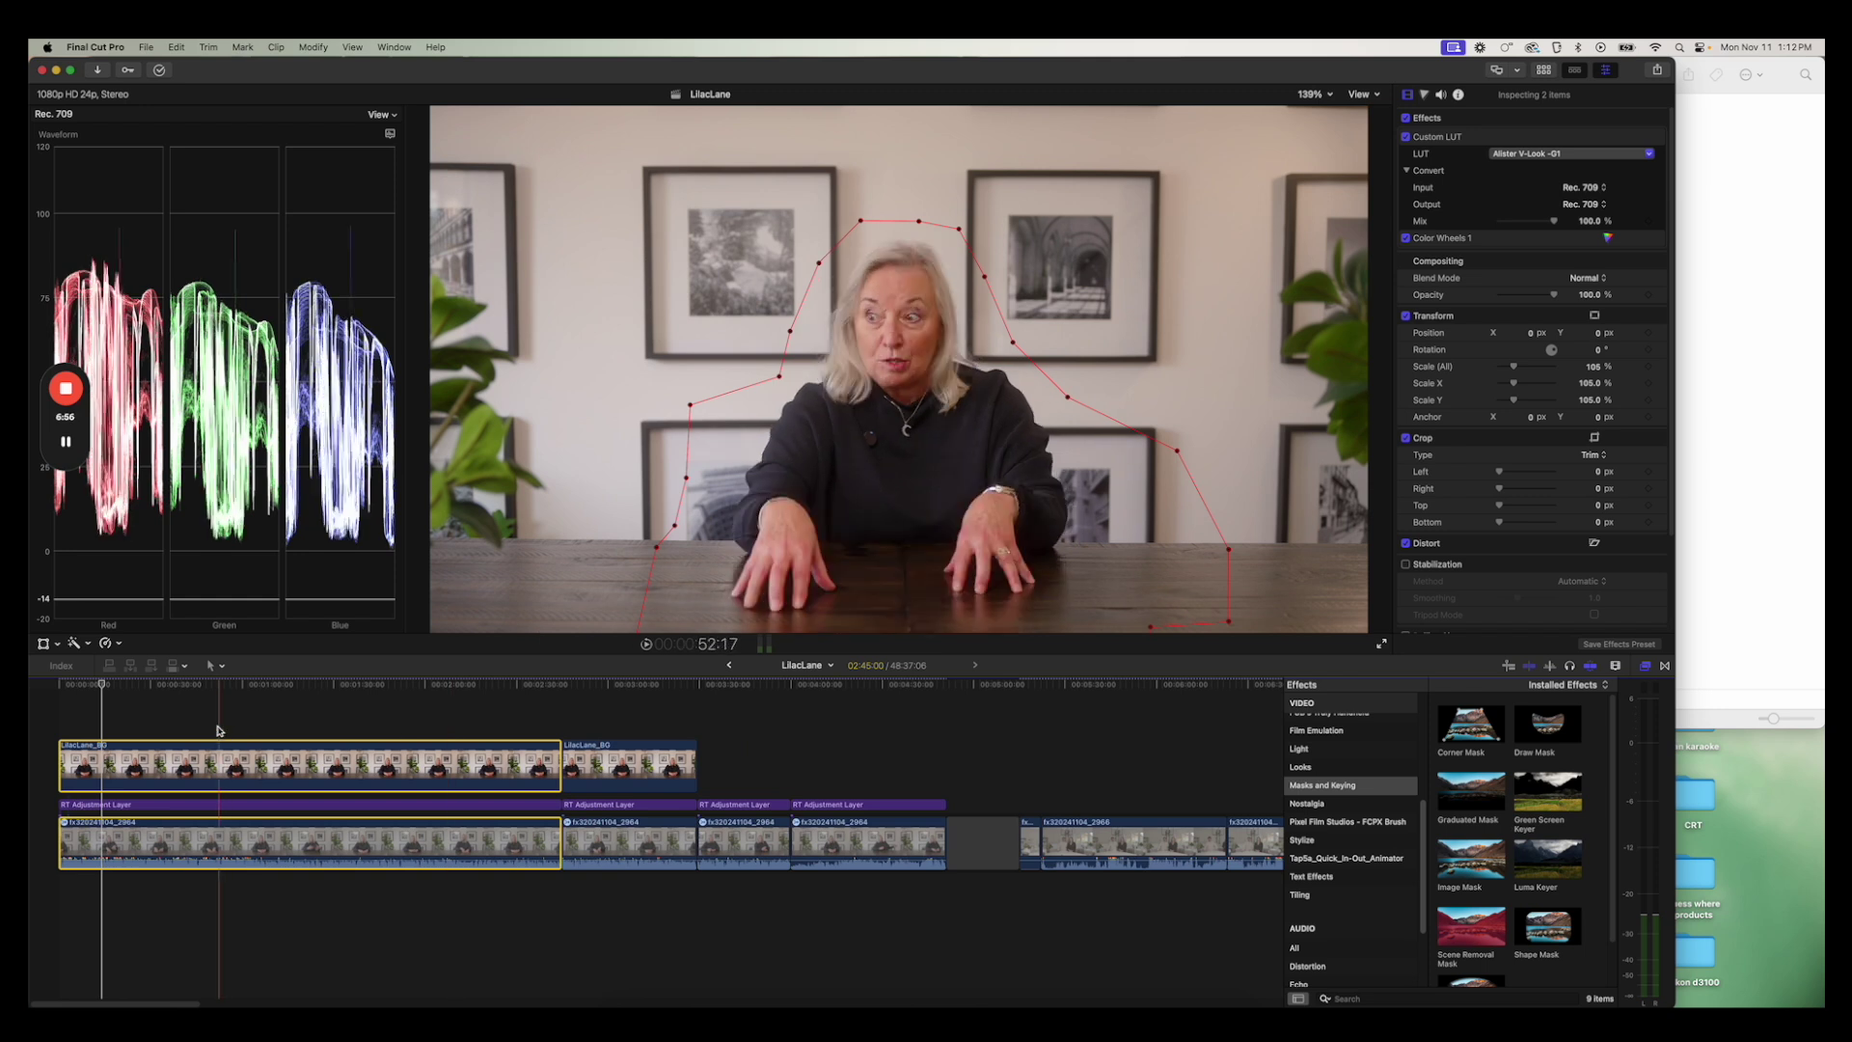
left_click(178, 688)
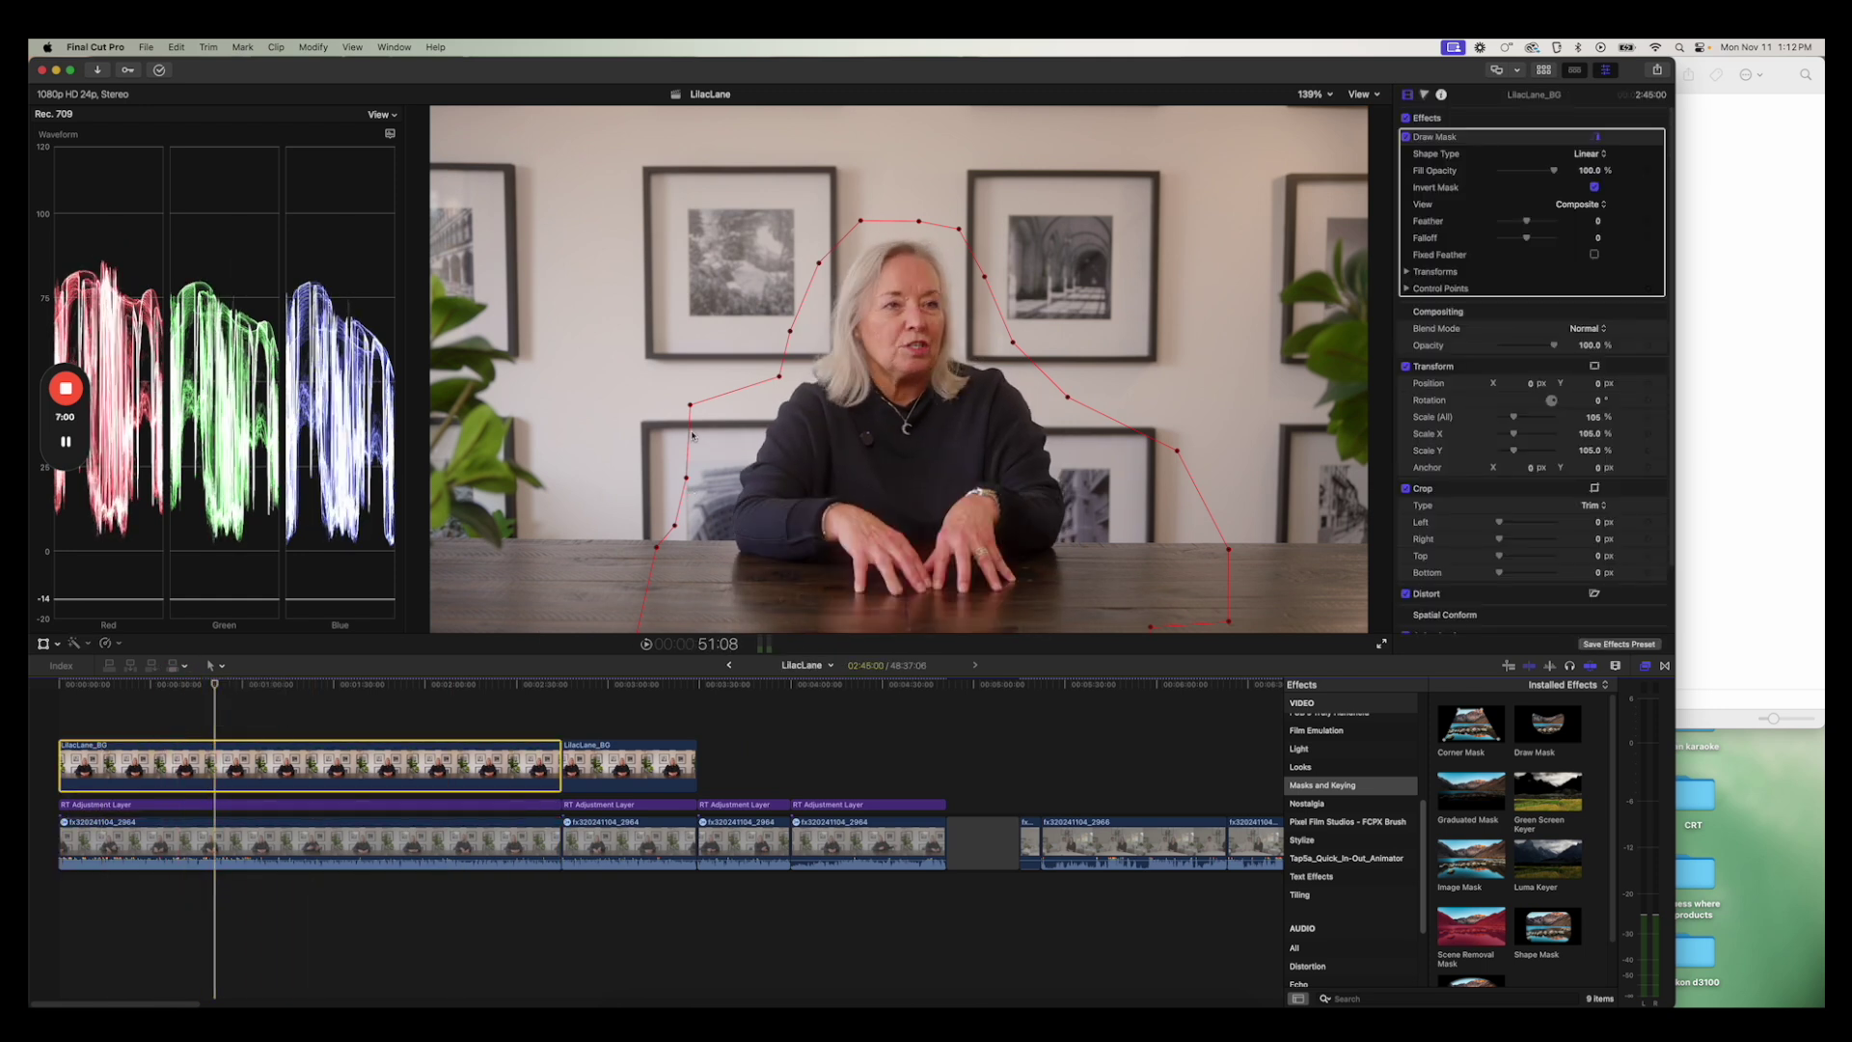
left_click_drag(689, 406, 786, 440)
mouse_move(694, 487)
left_mouse_down()
mouse_move(757, 508)
mouse_move(719, 553)
mouse_move(740, 560)
left_mouse_up()
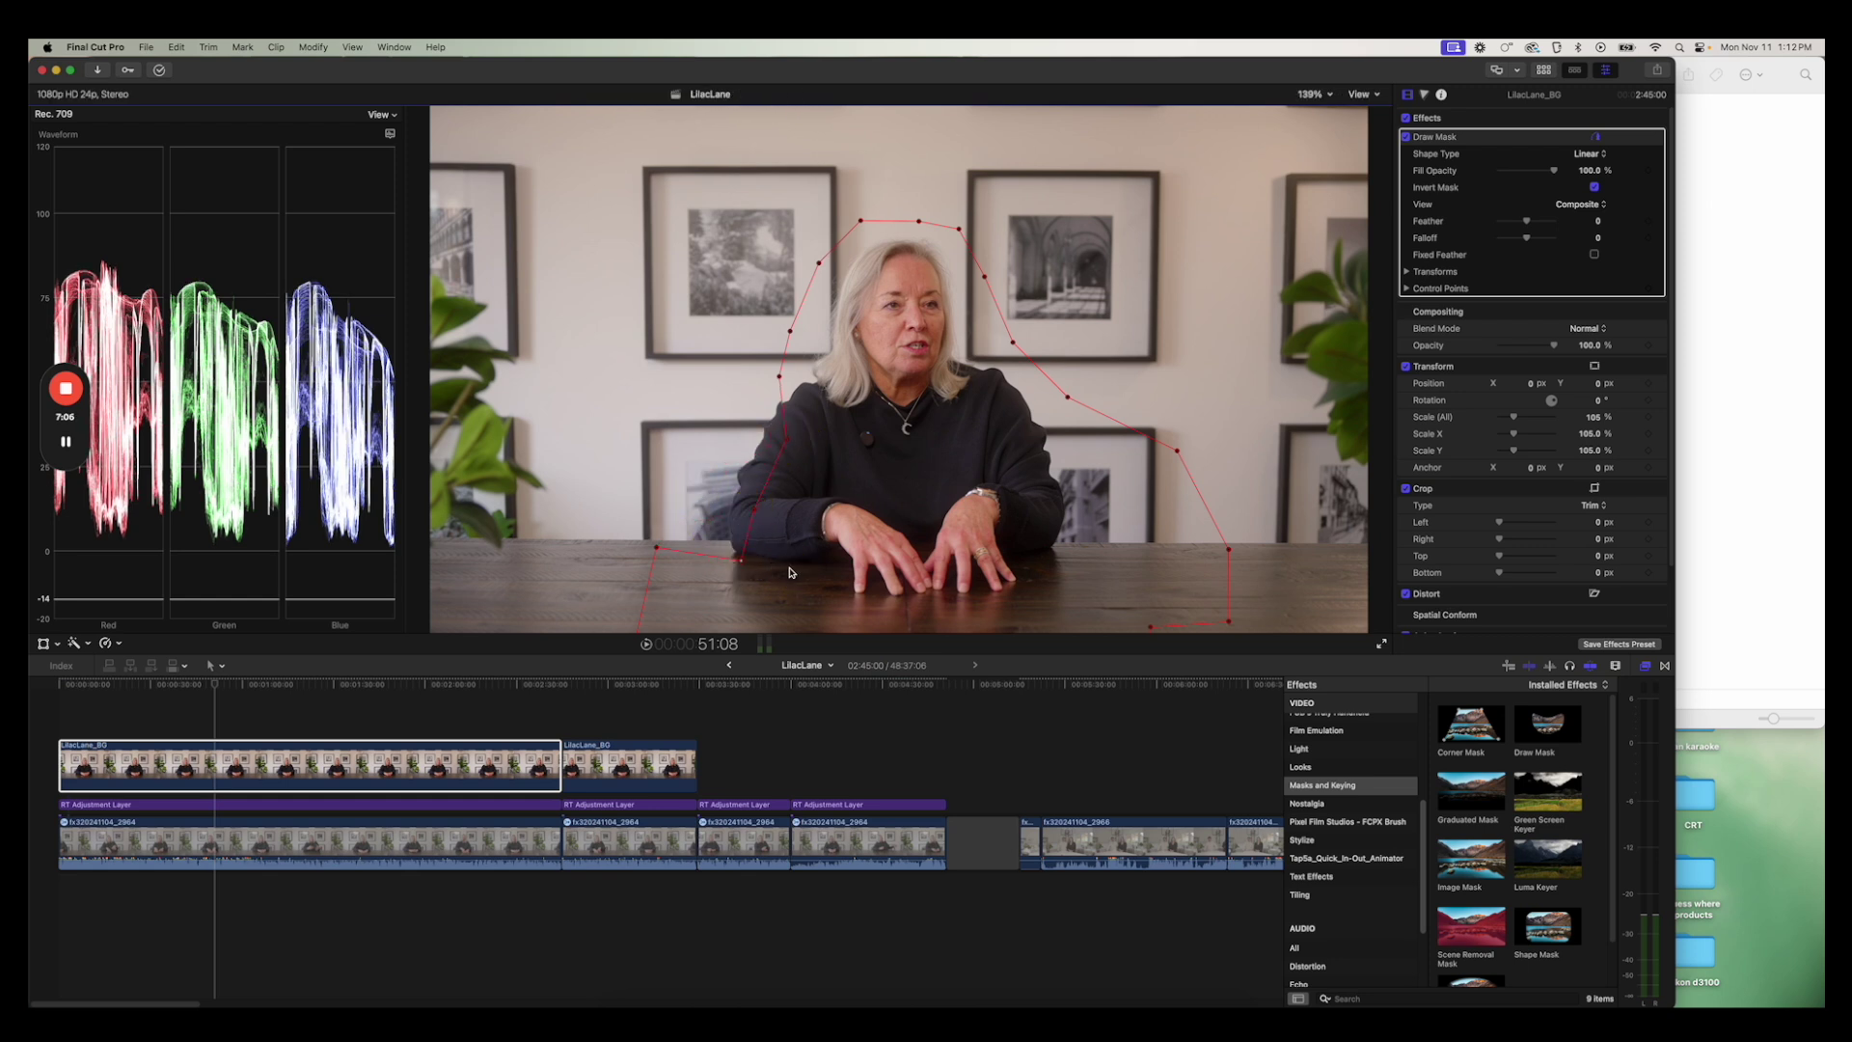
left_click(181, 784)
key("space")
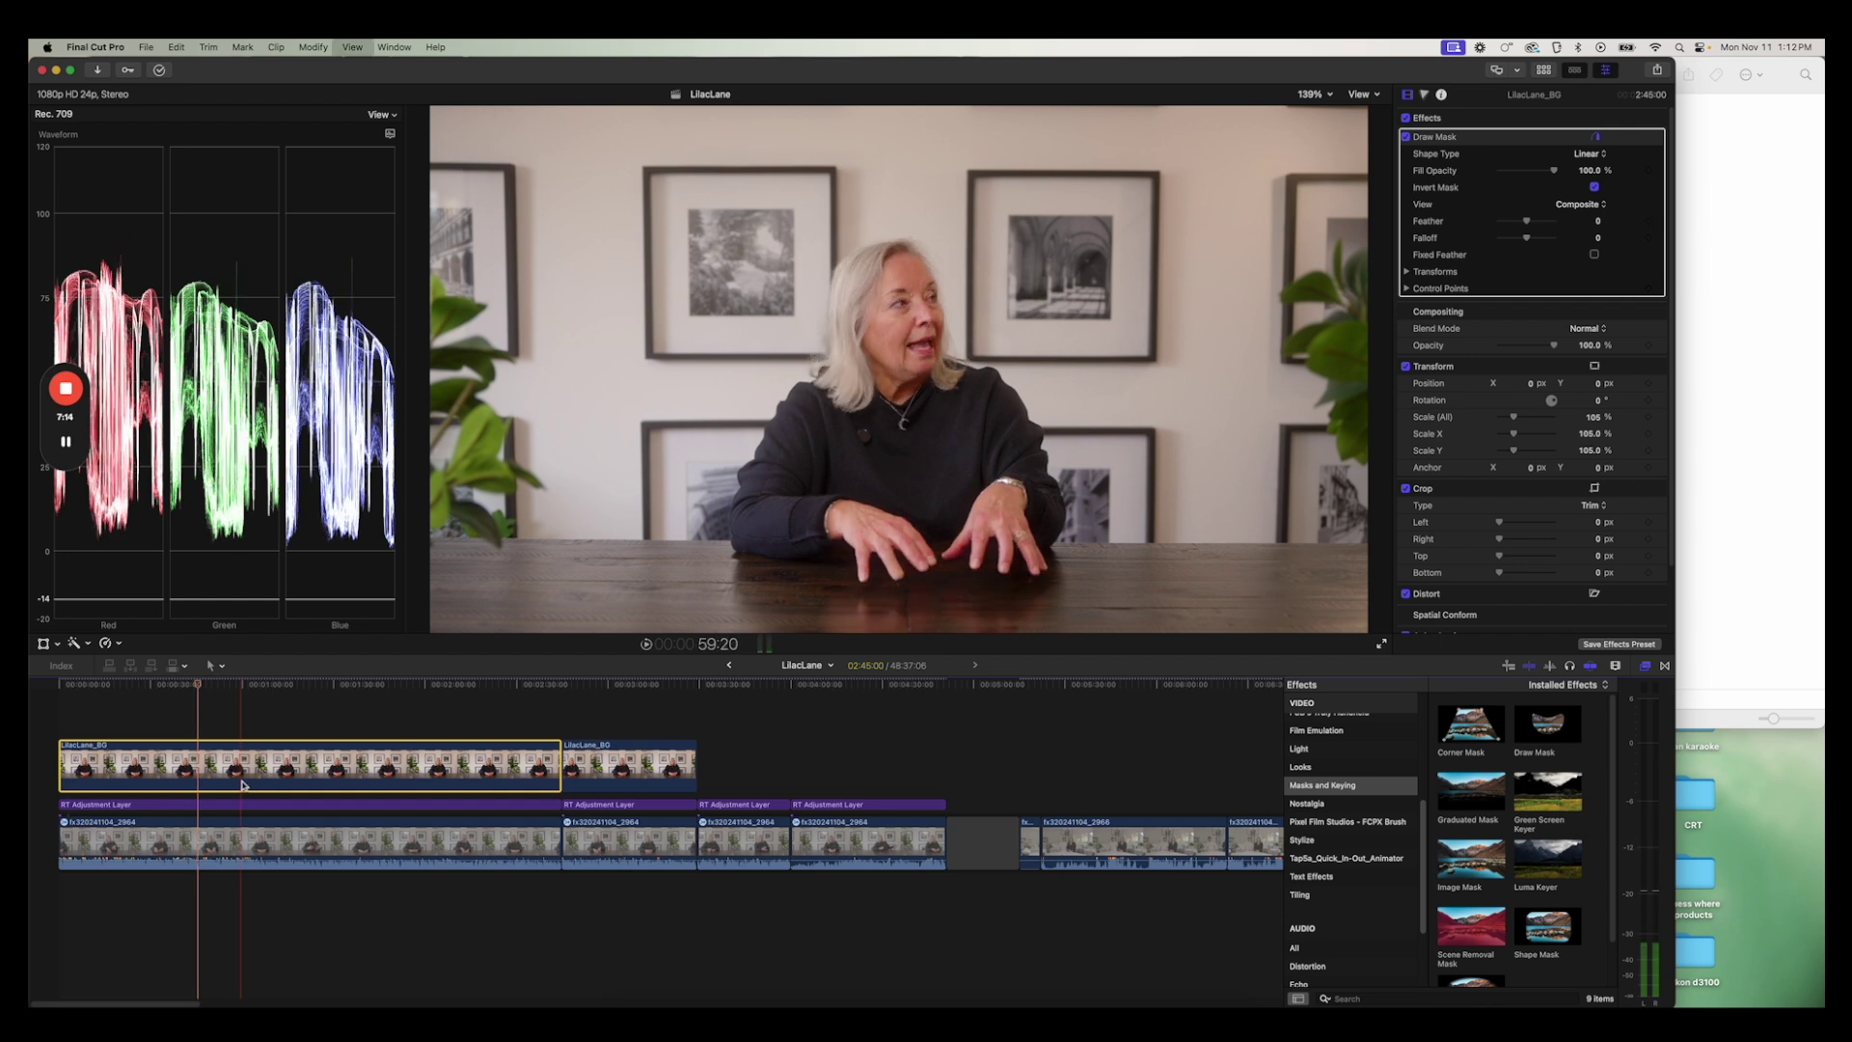
key("space")
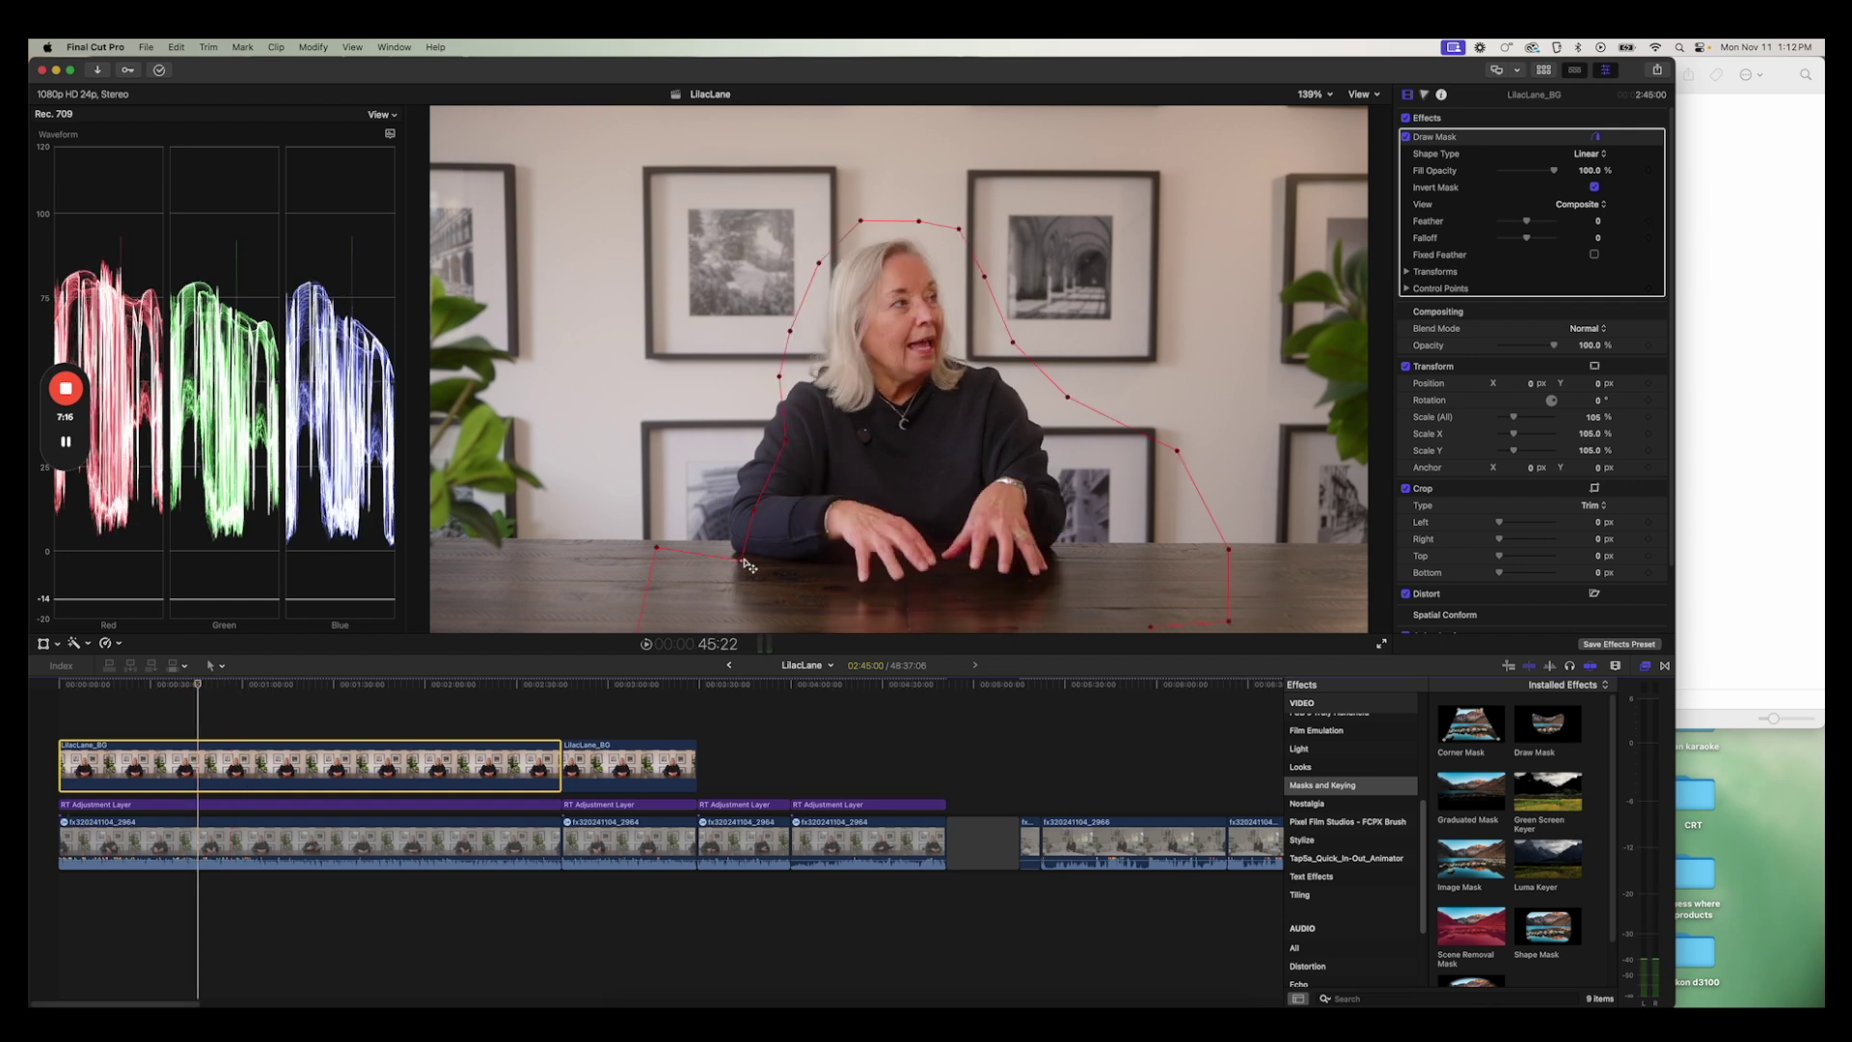
Move those mask points back outward, trying them far out by the plant before placing them just outside the woman's arm
mouse_move(746, 562)
left_mouse_down()
mouse_move(688, 525)
mouse_move(732, 497)
mouse_move(709, 476)
left_mouse_up()
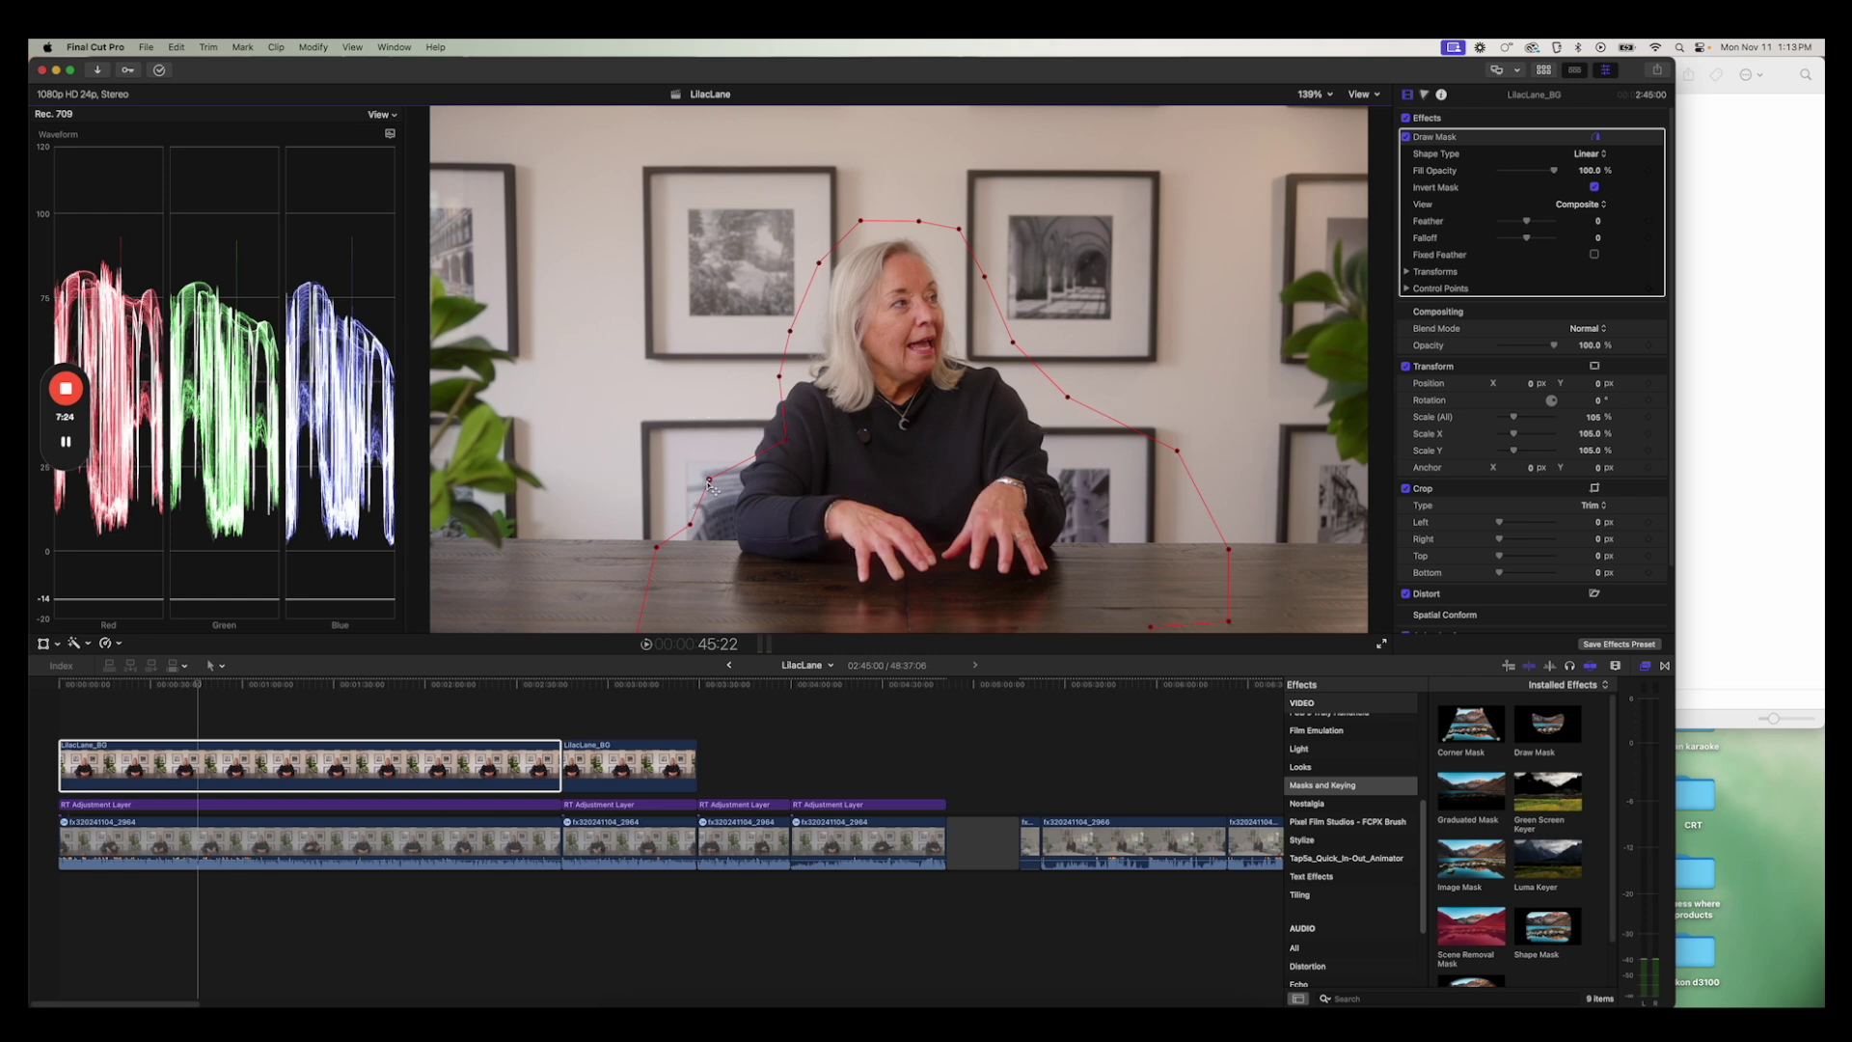
left_click_drag(710, 479, 537, 495)
left_click_drag(783, 446, 558, 401)
left_click_drag(556, 395, 700, 406)
left_click_drag(537, 497, 667, 487)
left_click(276, 728)
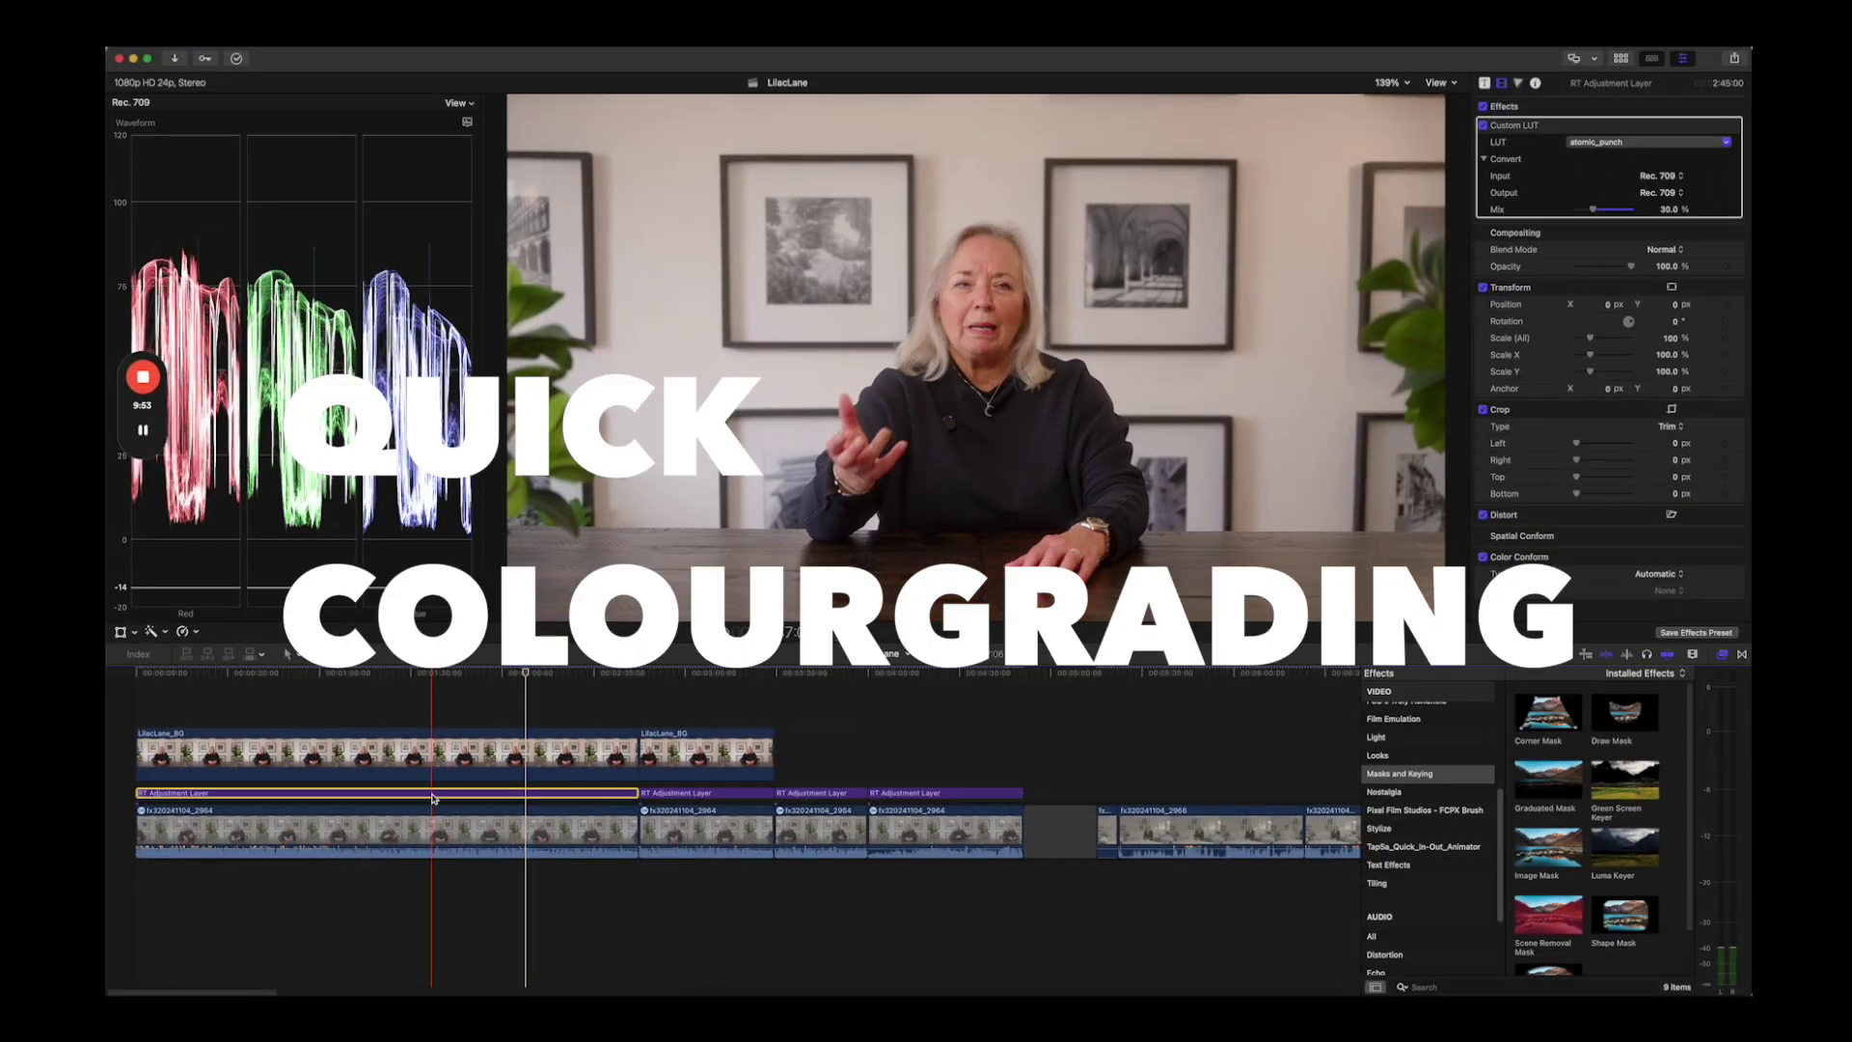
Examine the Custom LUT and color settings applied to the first adjustment layer and the first interview clip
left_click(470, 672)
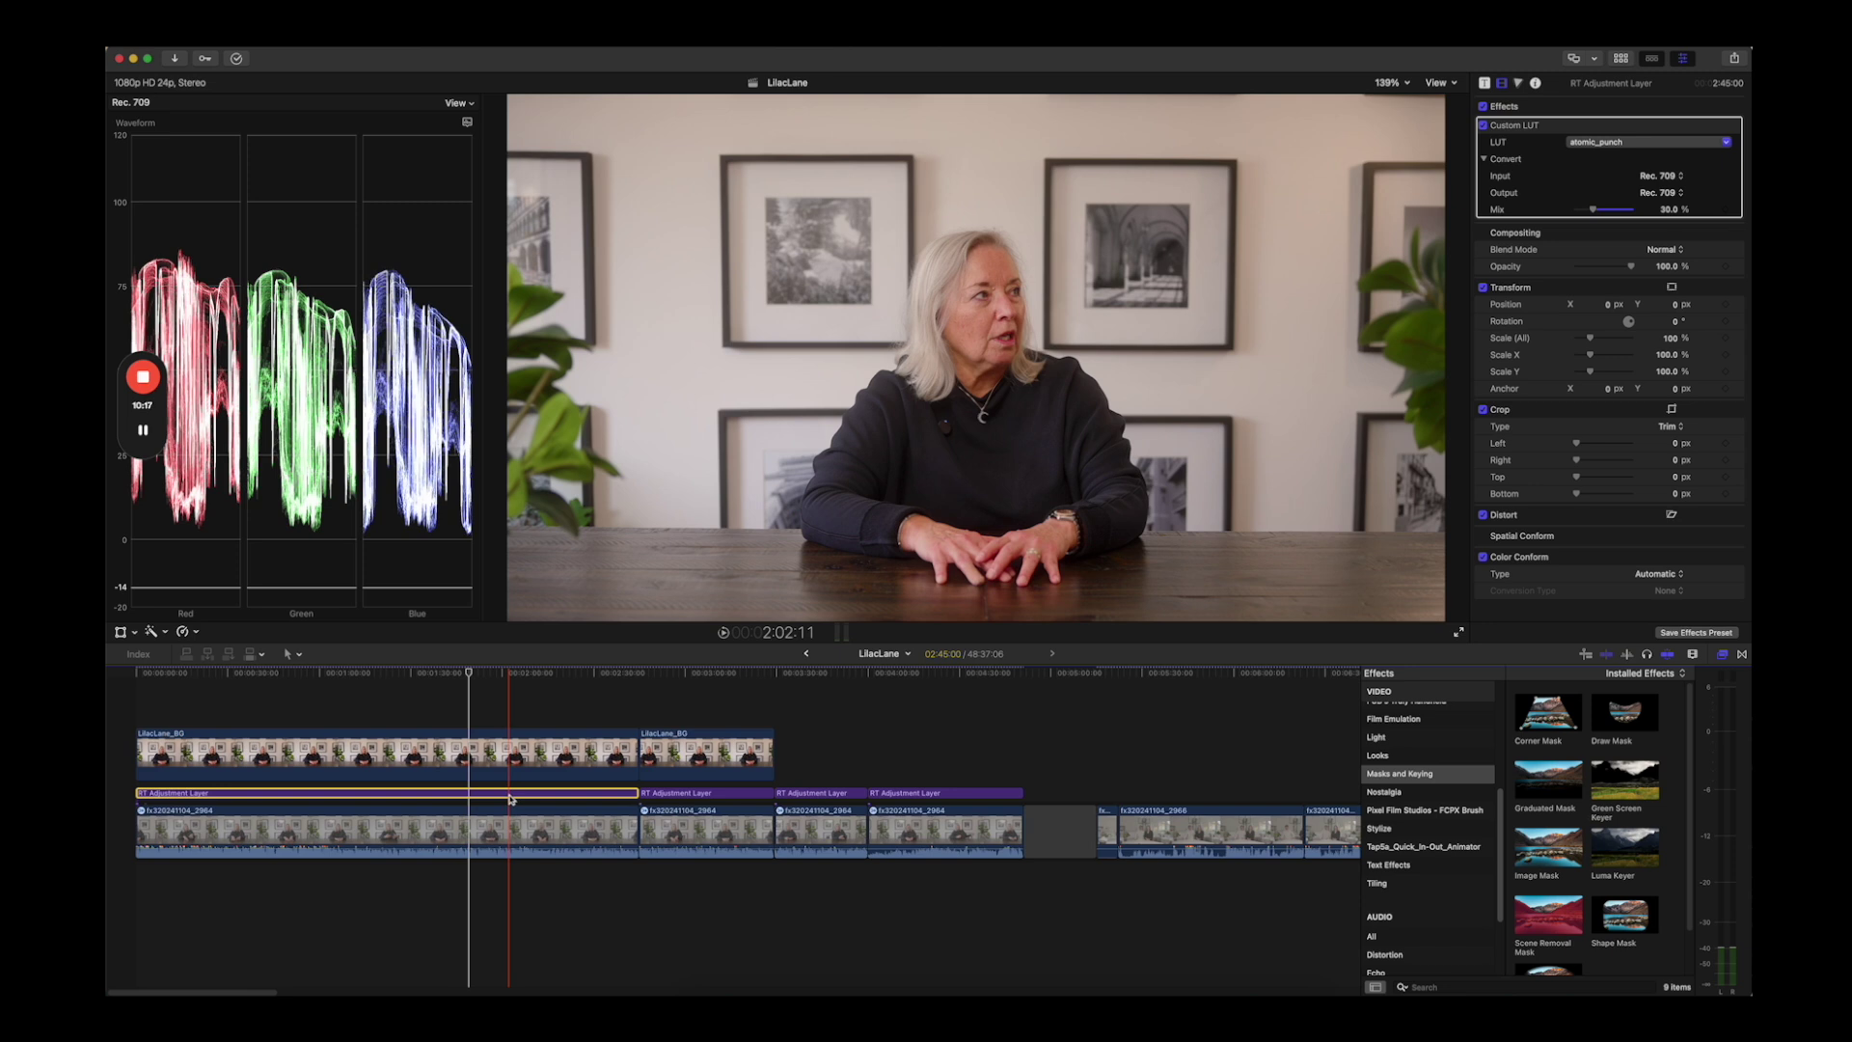
left_click(500, 831)
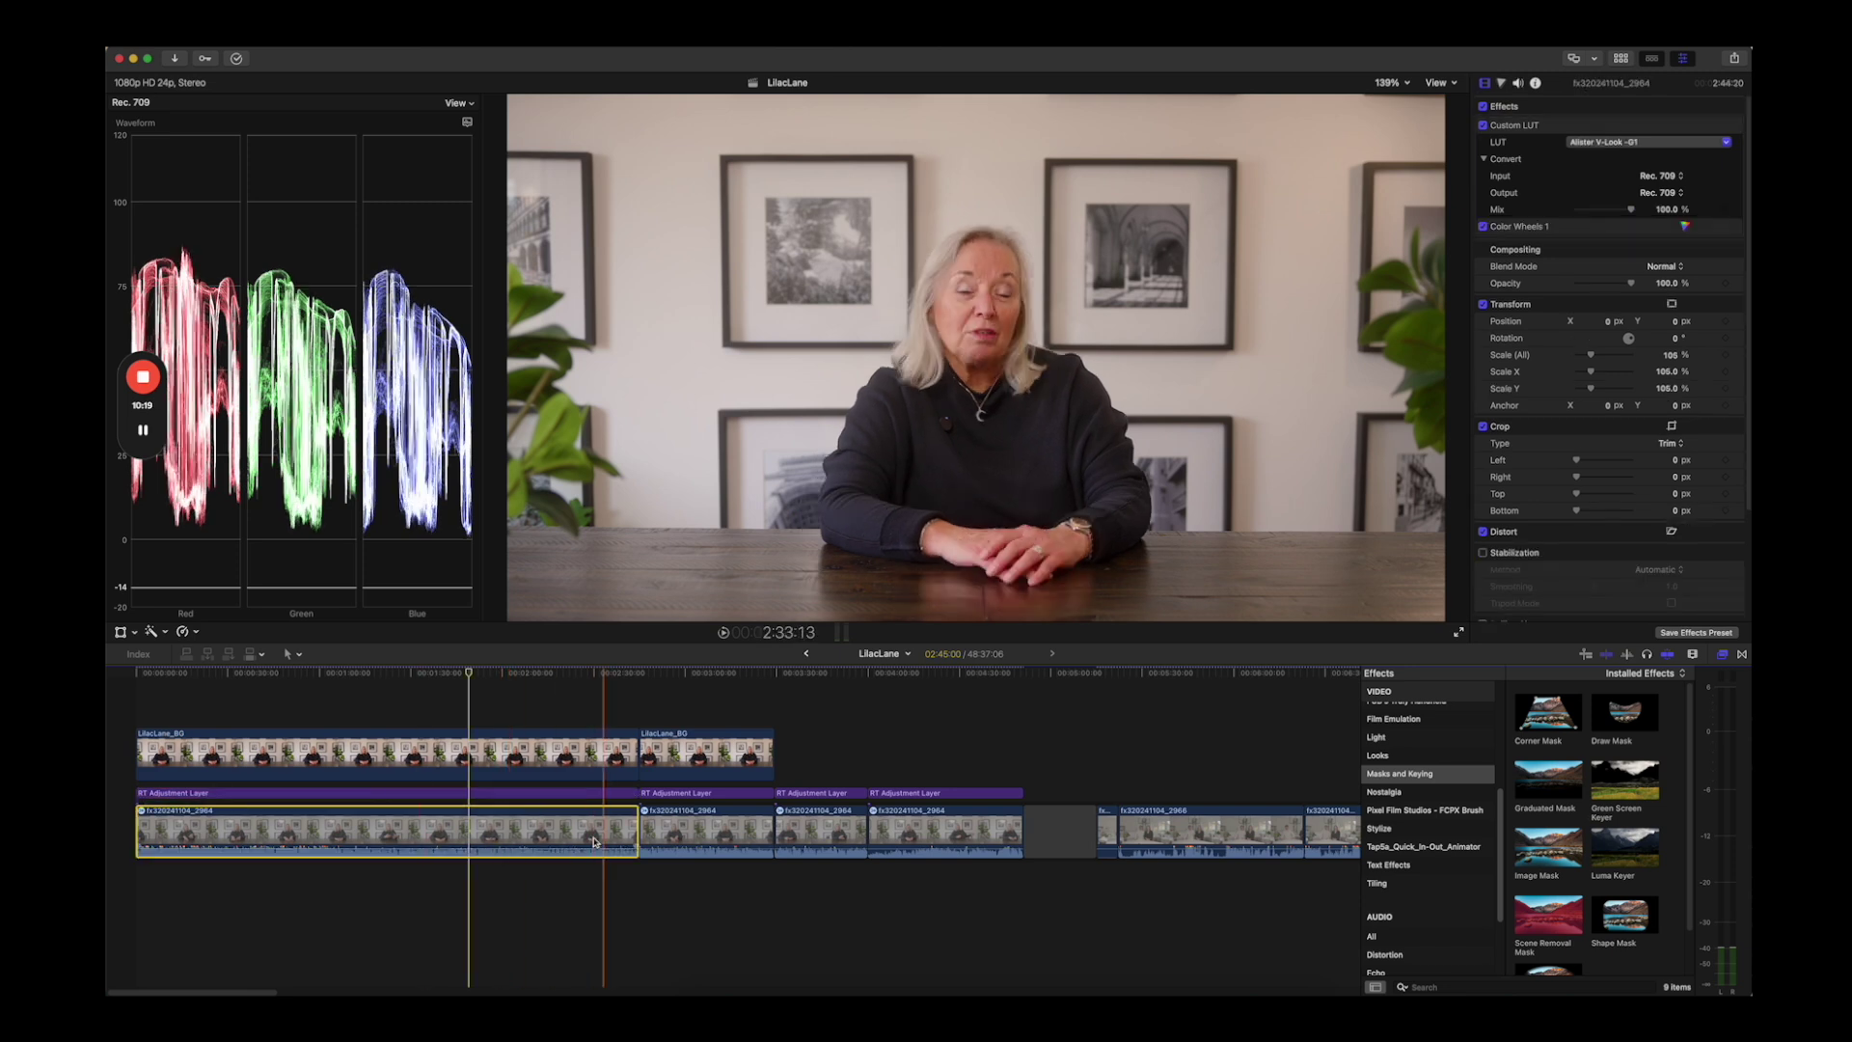
left_click(470, 797)
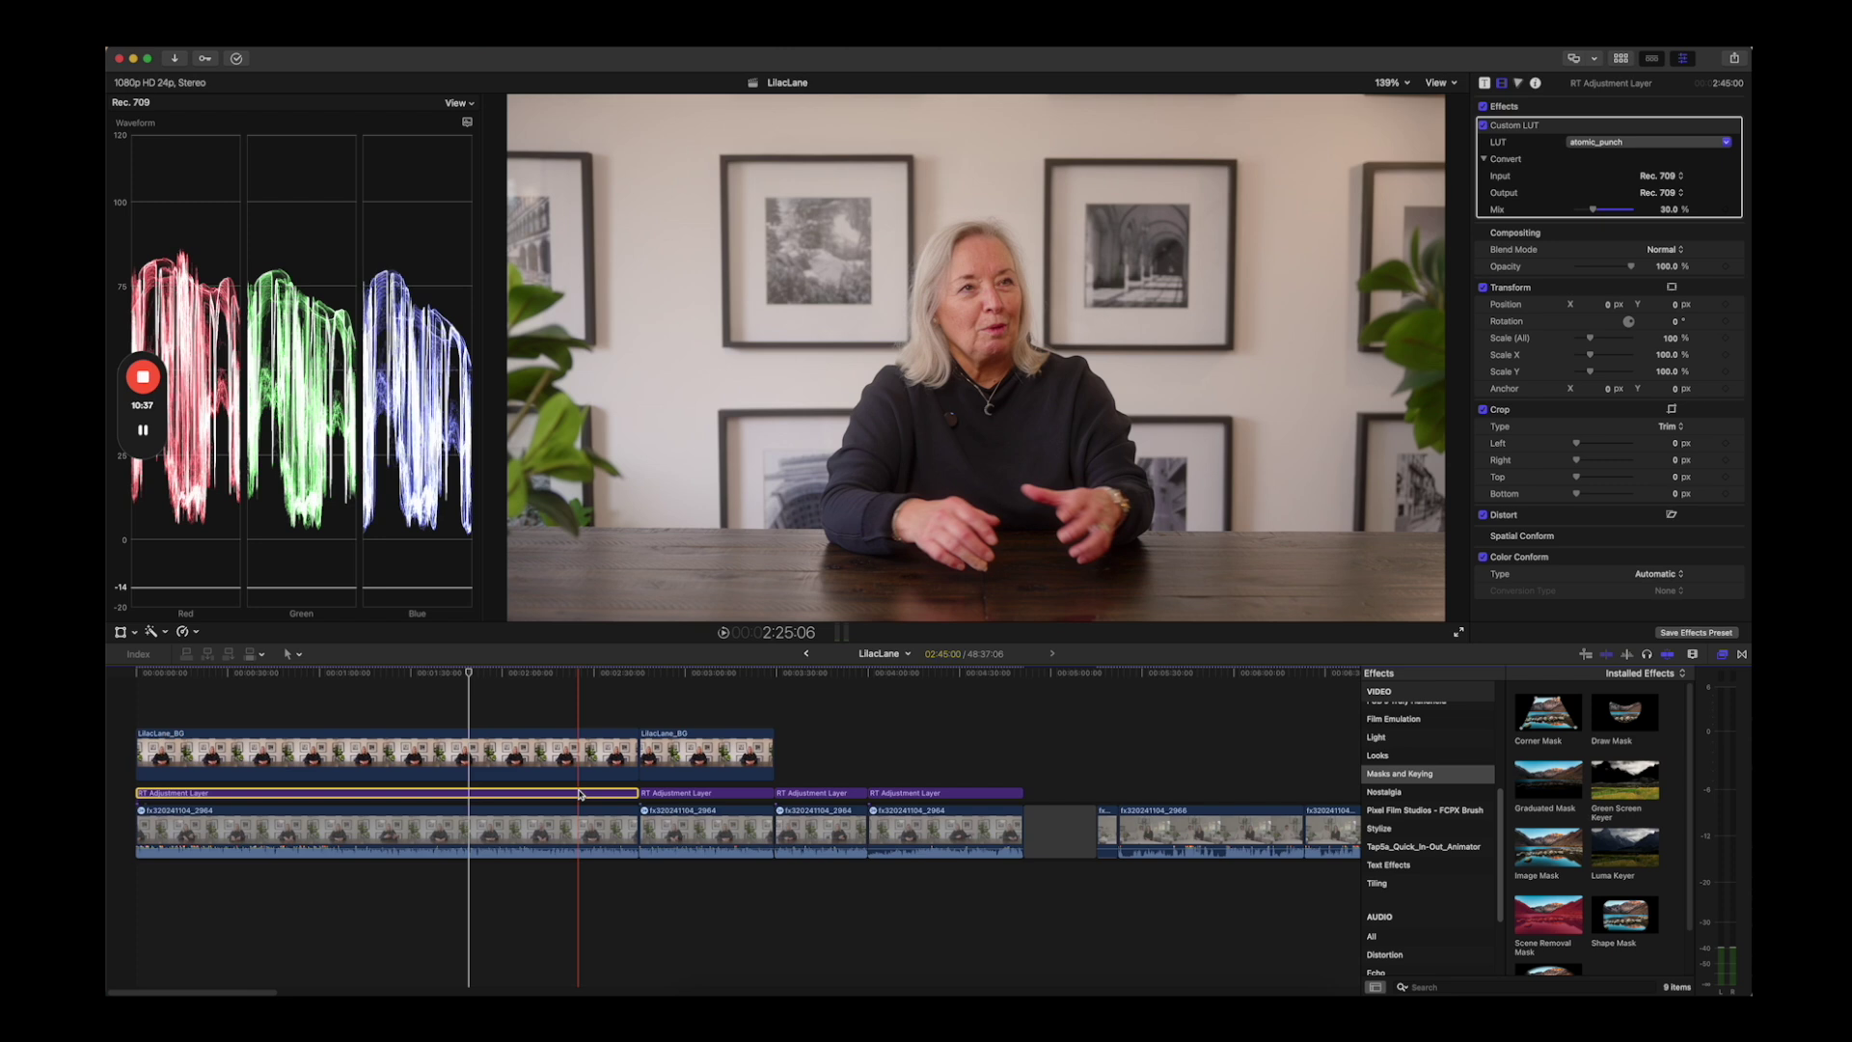
left_click(483, 837)
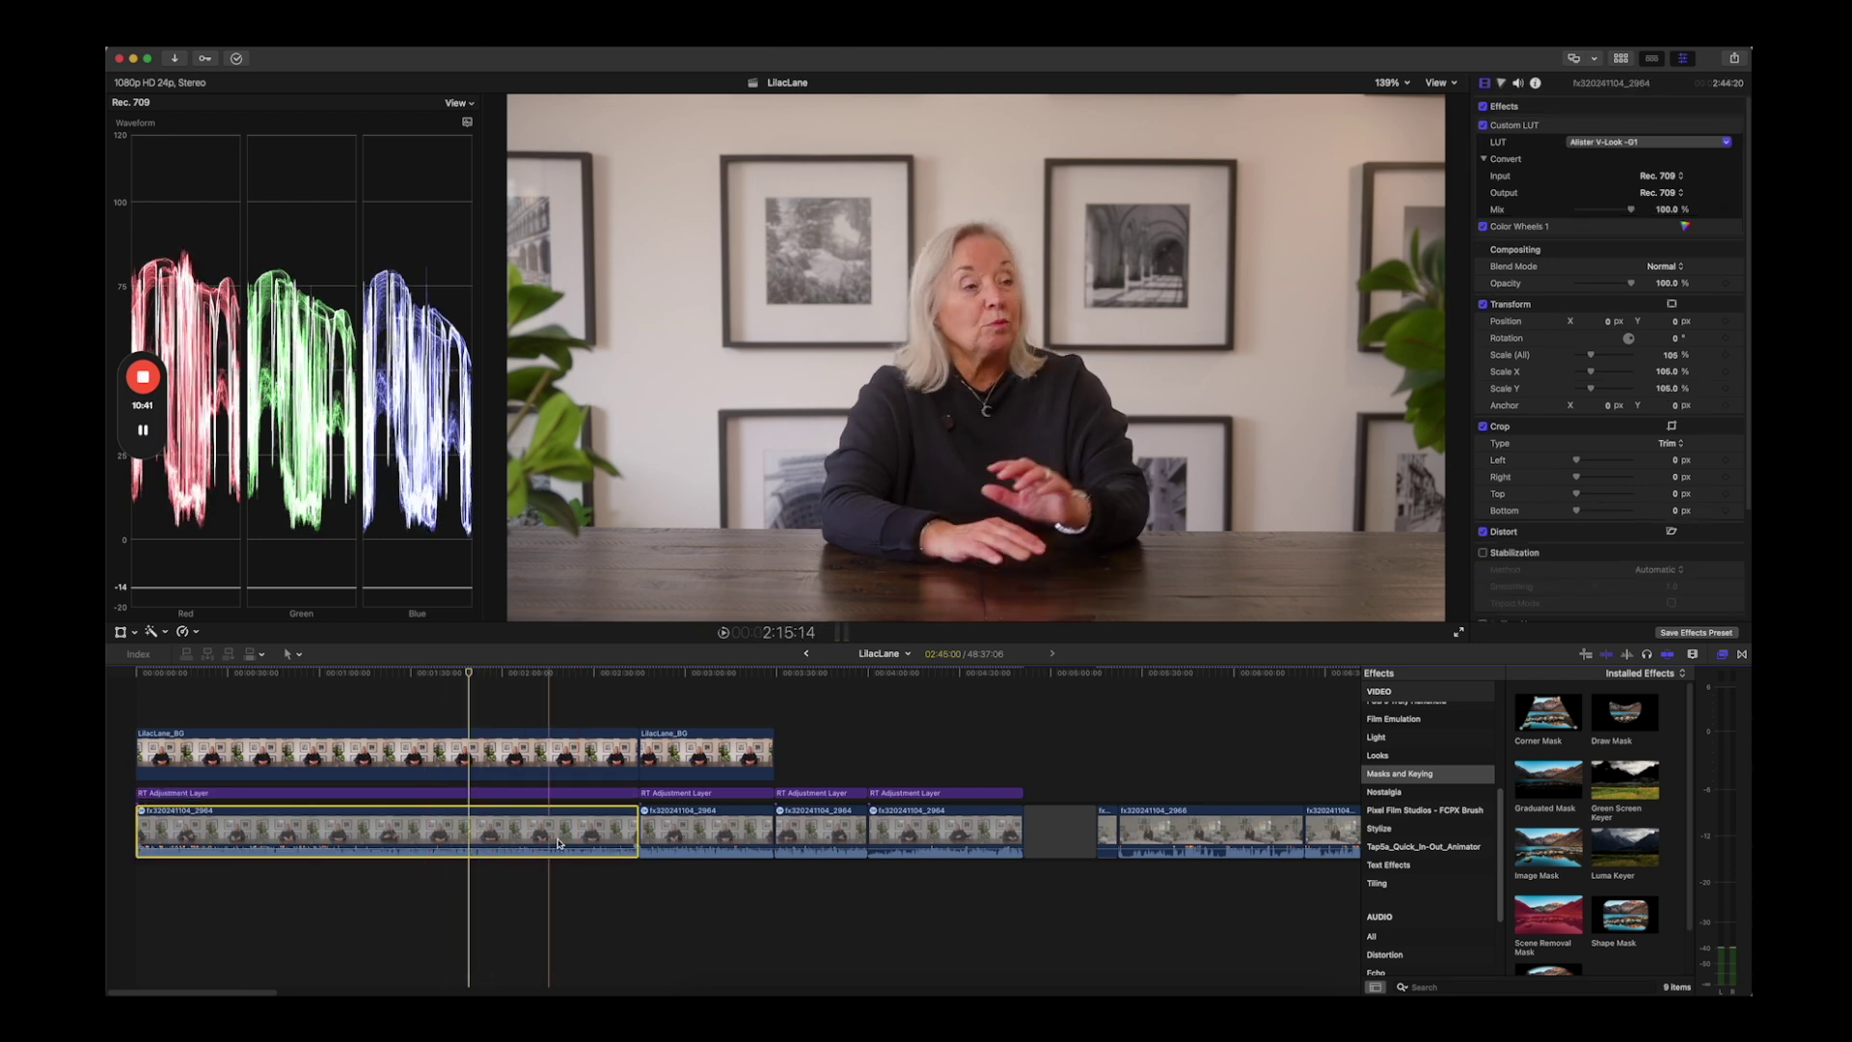
Disable the first interview clip's Custom LUT and the LilacLane_BG clip above it, leaving the interview clip selected
left_click(1483, 126)
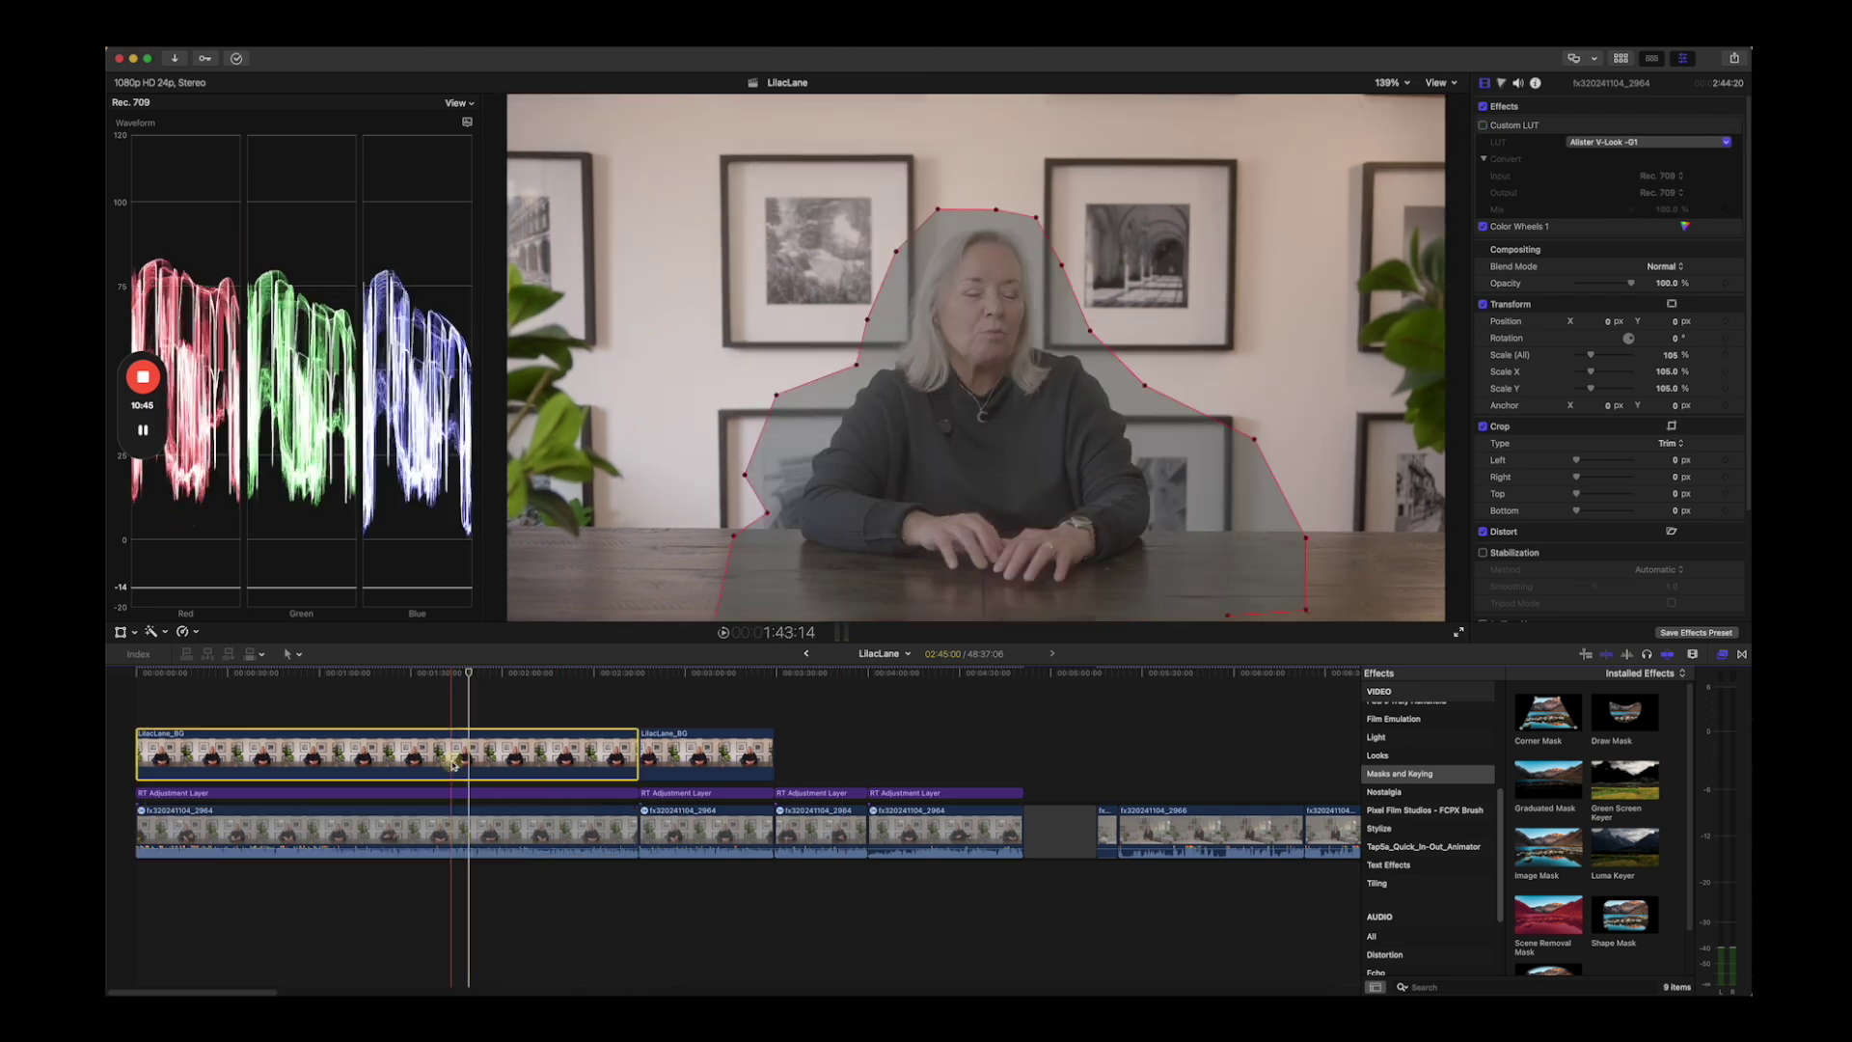
left_click(511, 746)
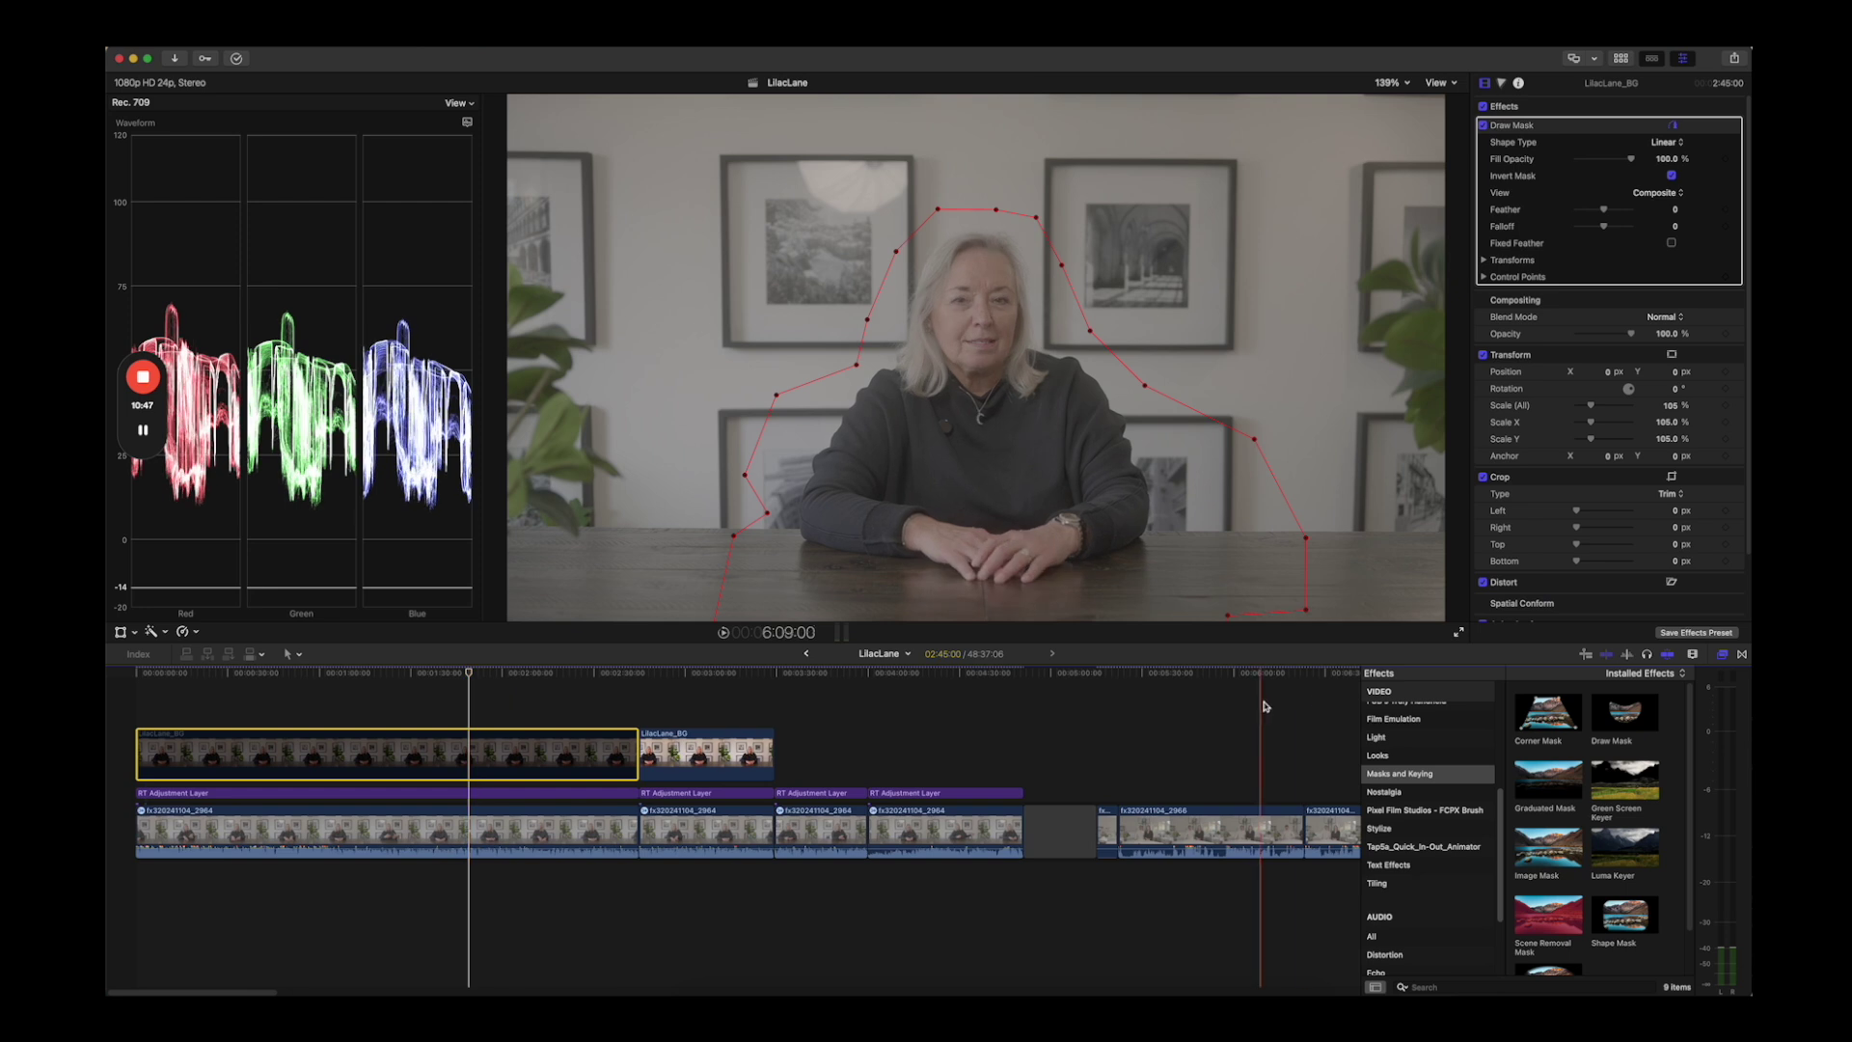
left_click(1483, 125)
left_click(536, 810)
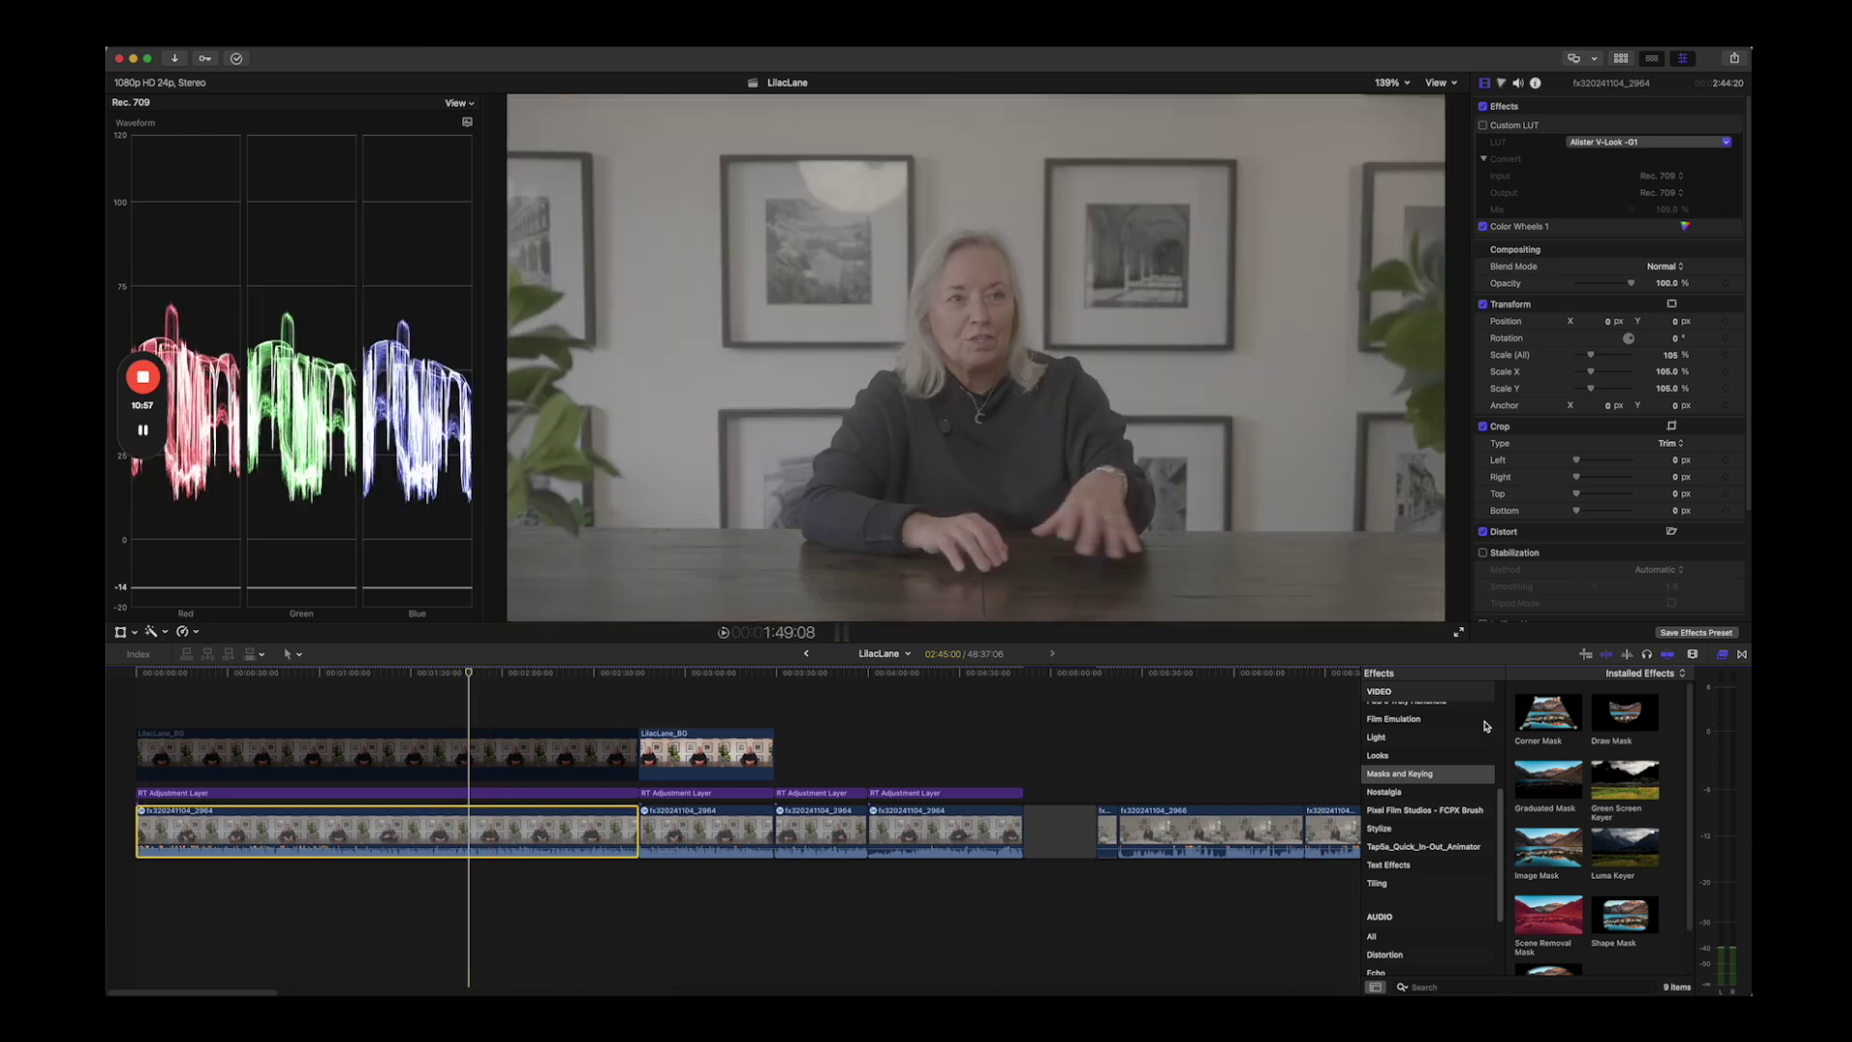
Search all video and audio effects for "lut"
scroll(1487, 726, "up", 5)
left_click(1466, 691)
left_click(1445, 987)
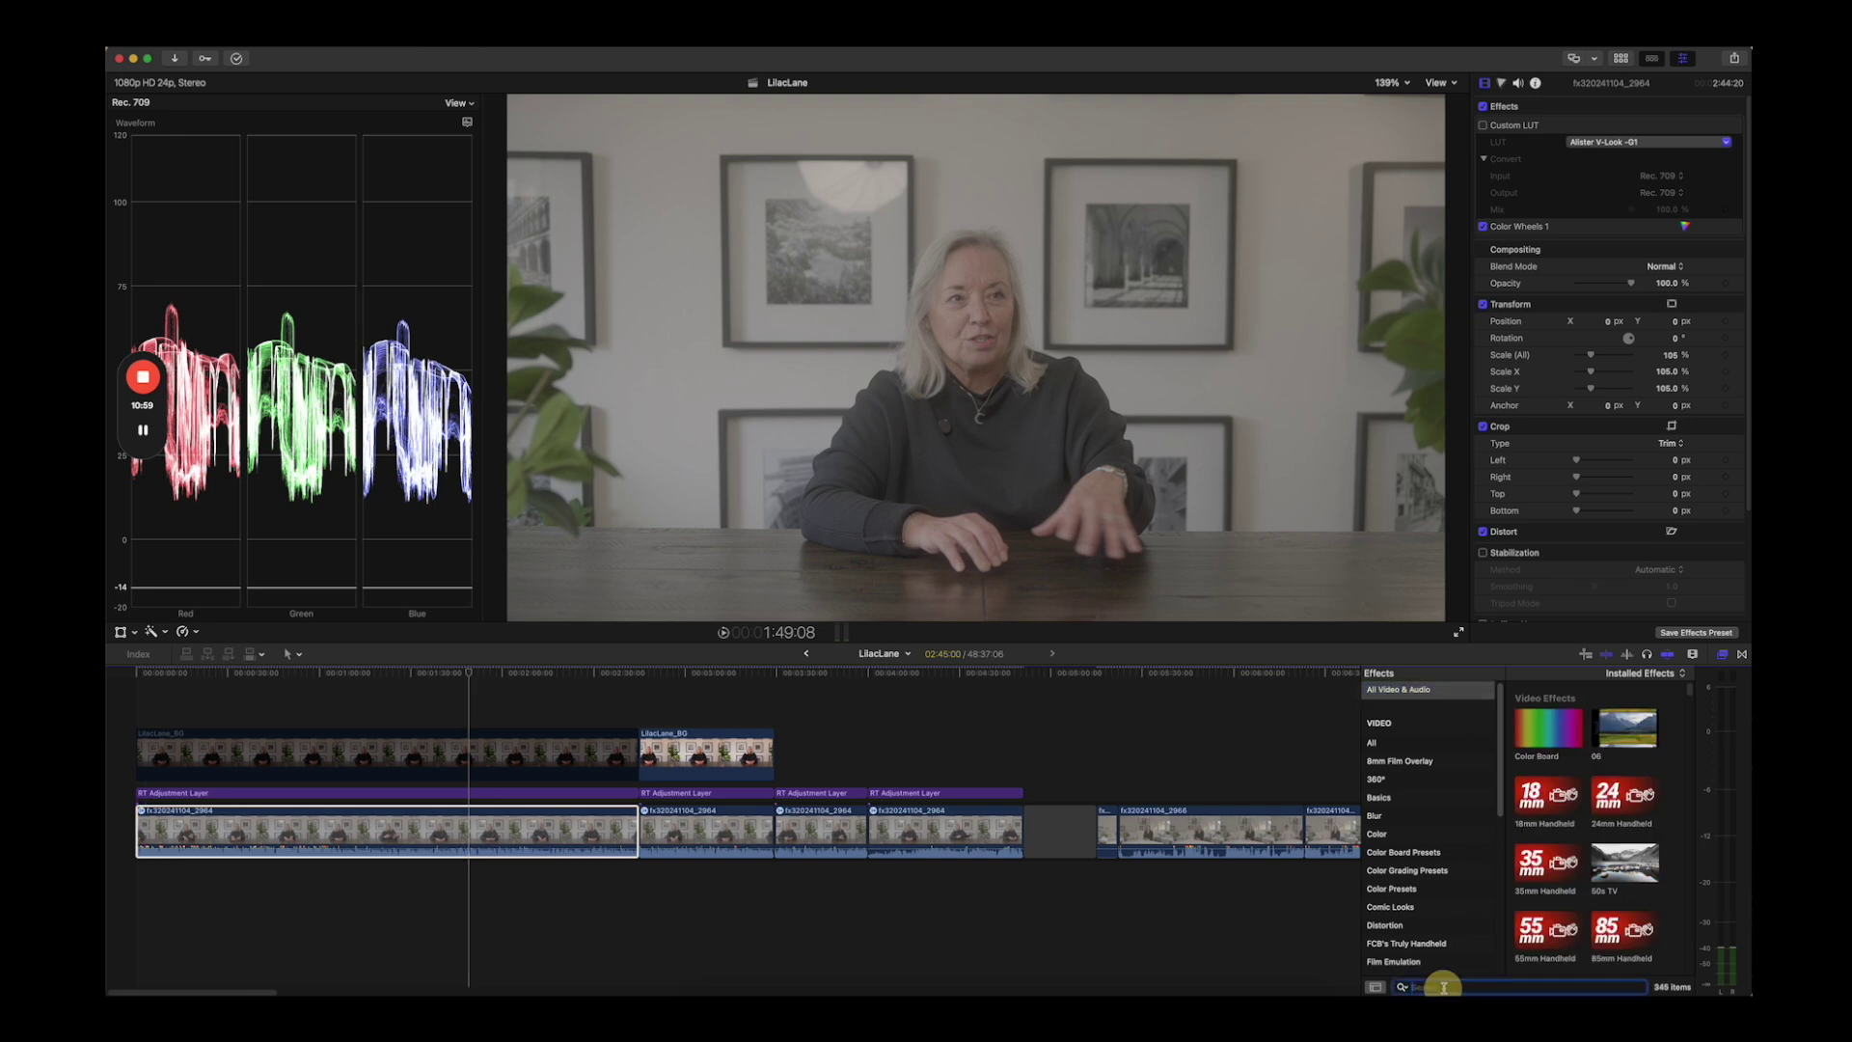
type("lut")
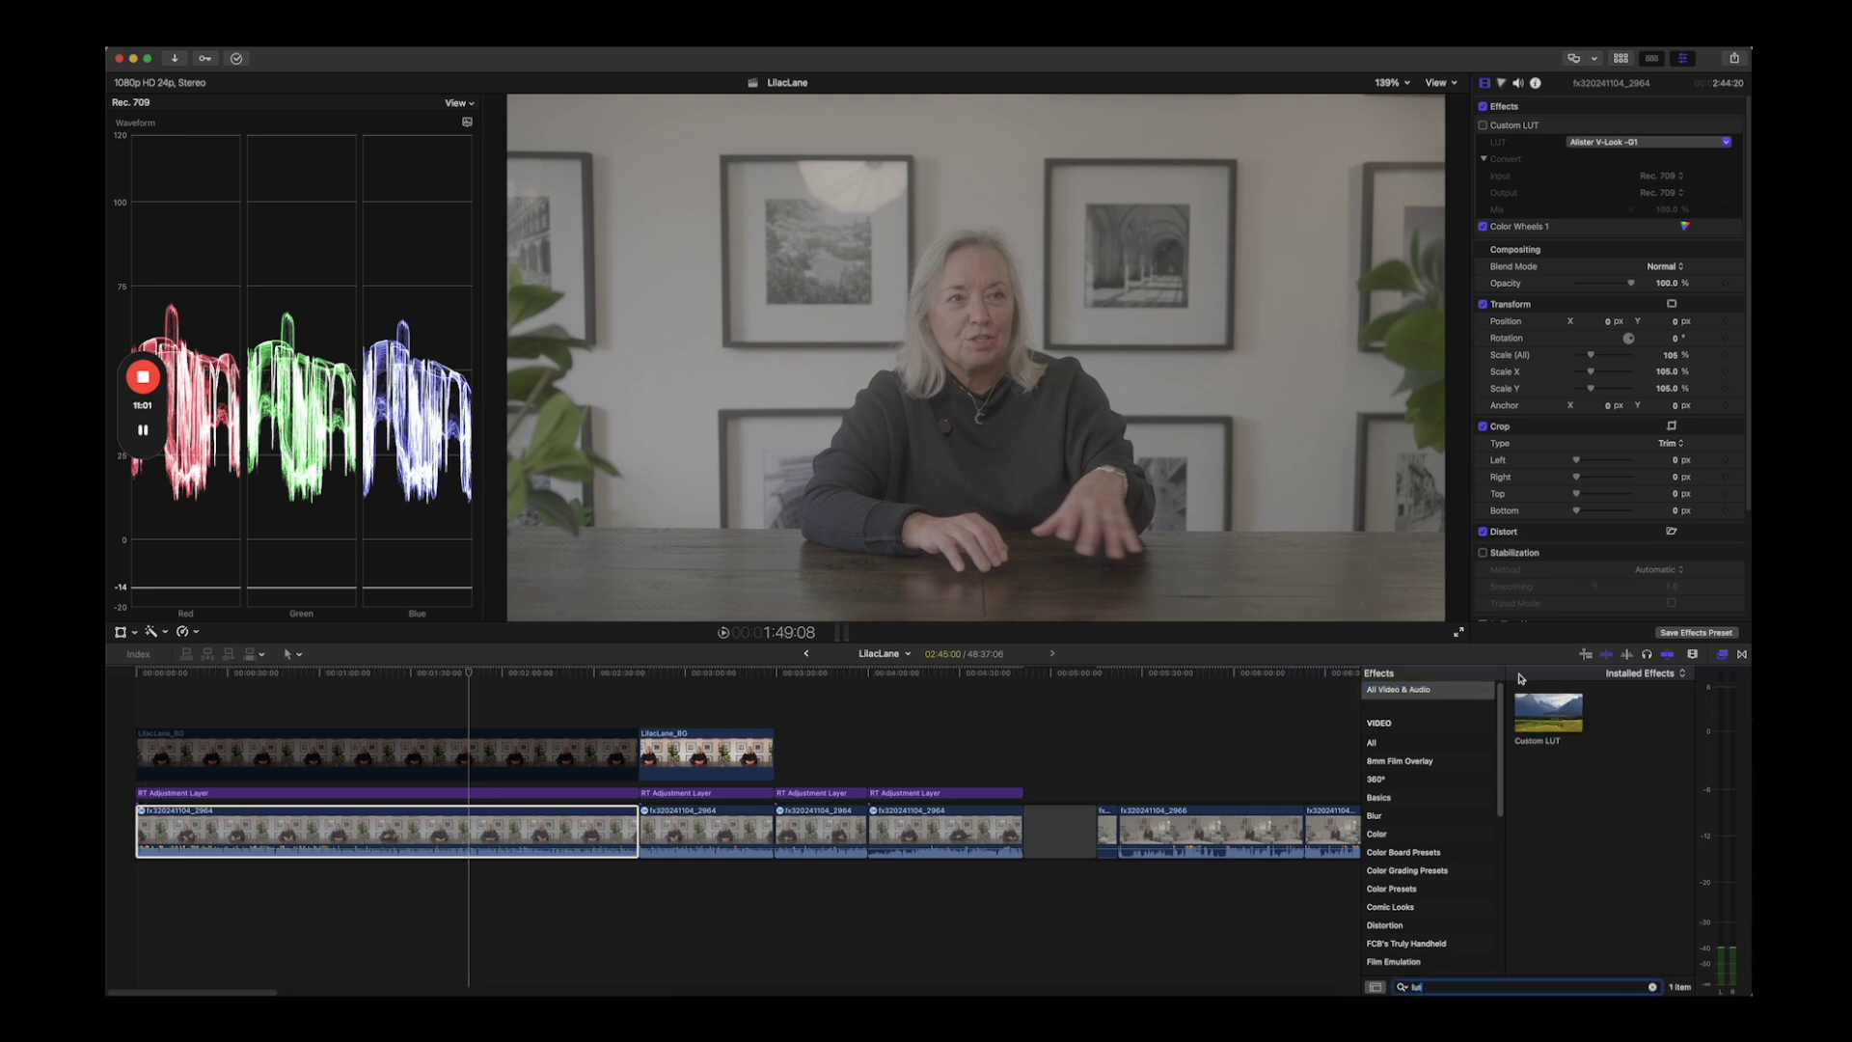
Re-enable the first interview clip's Custom LUT effect and set its LUT to 1_SGamut3CineSLog3_To_LC-709
left_click(473, 834)
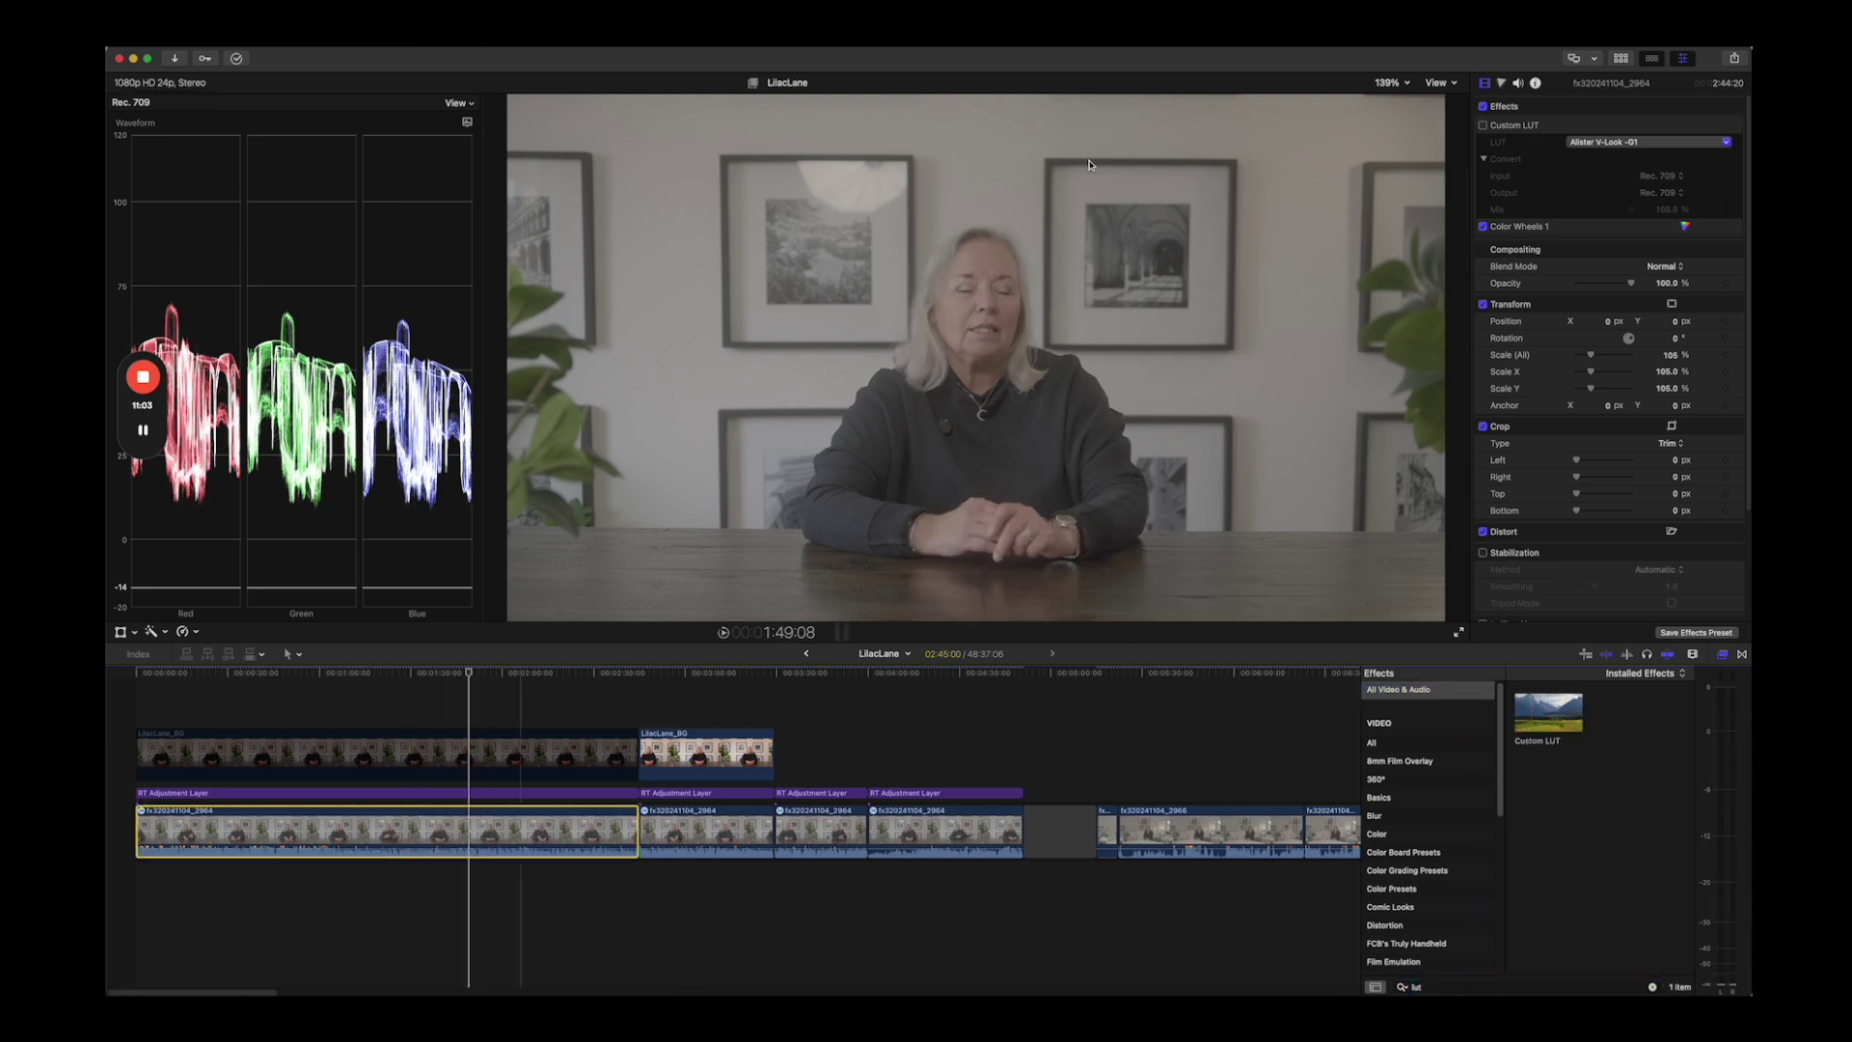
left_click(1484, 126)
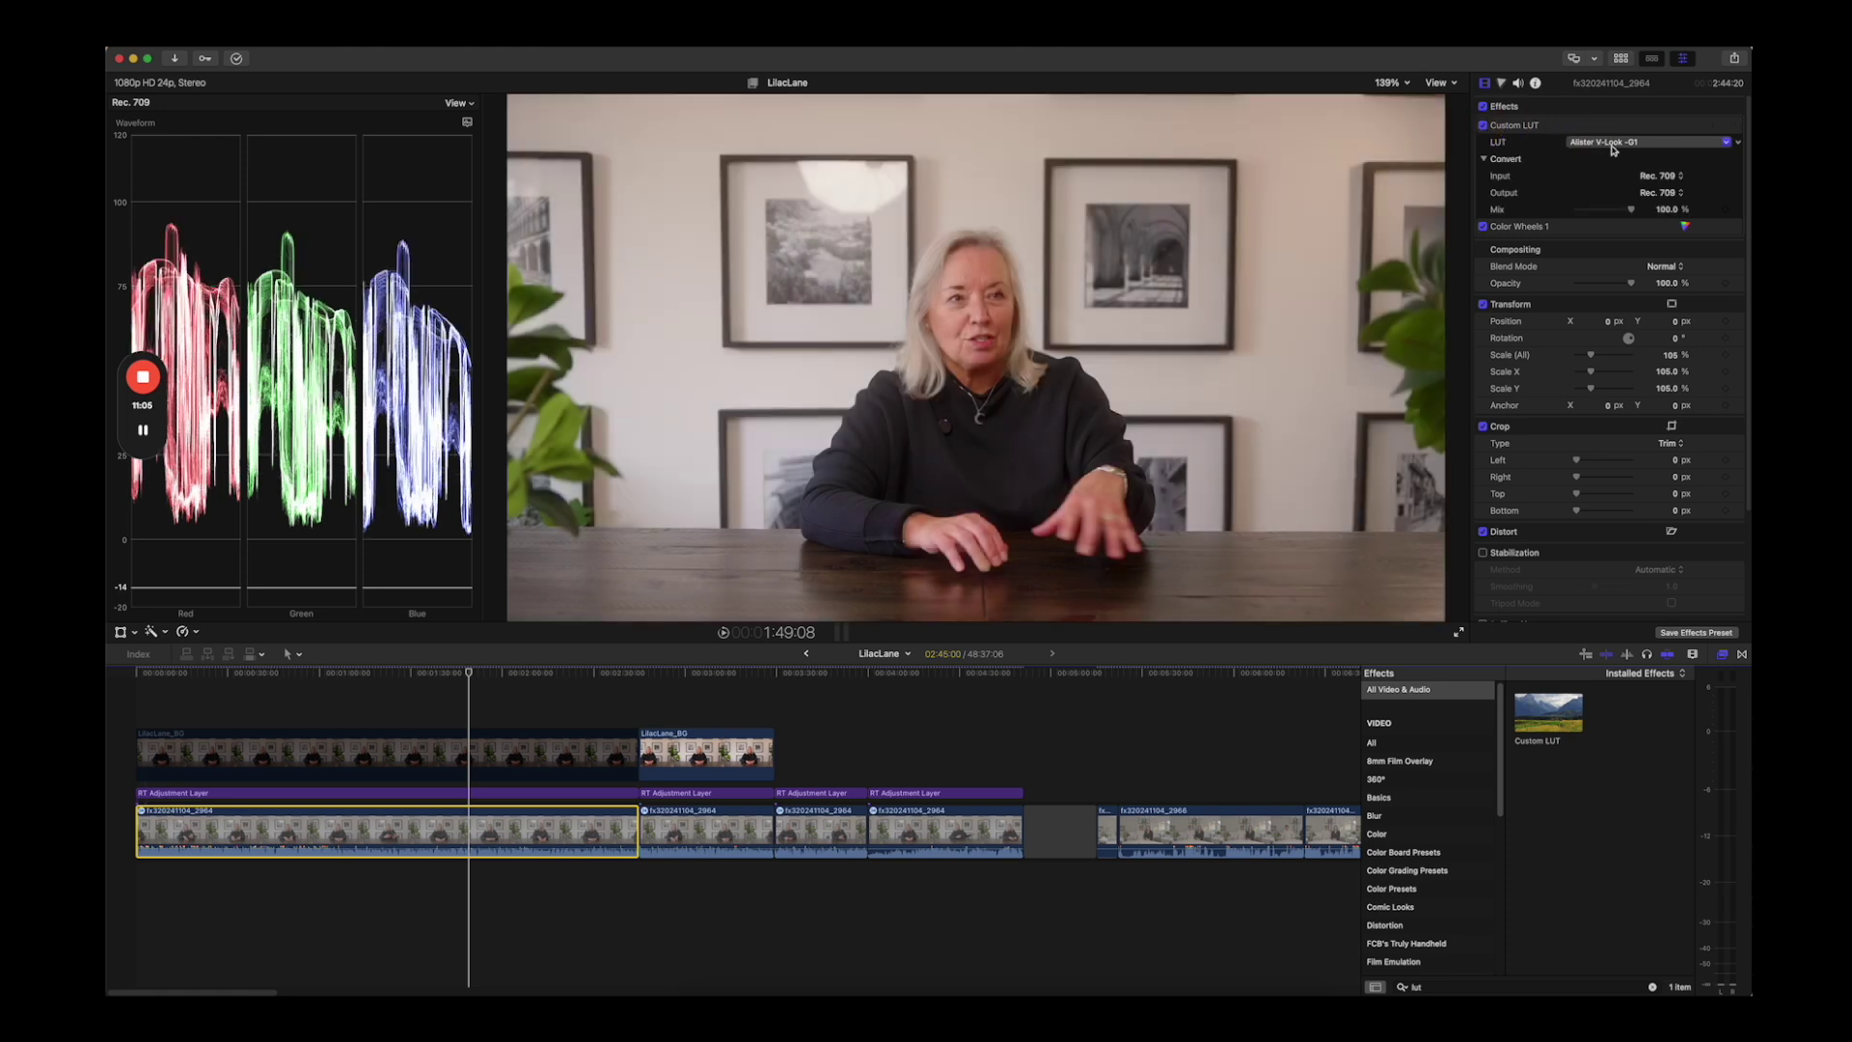
left_click(1676, 142)
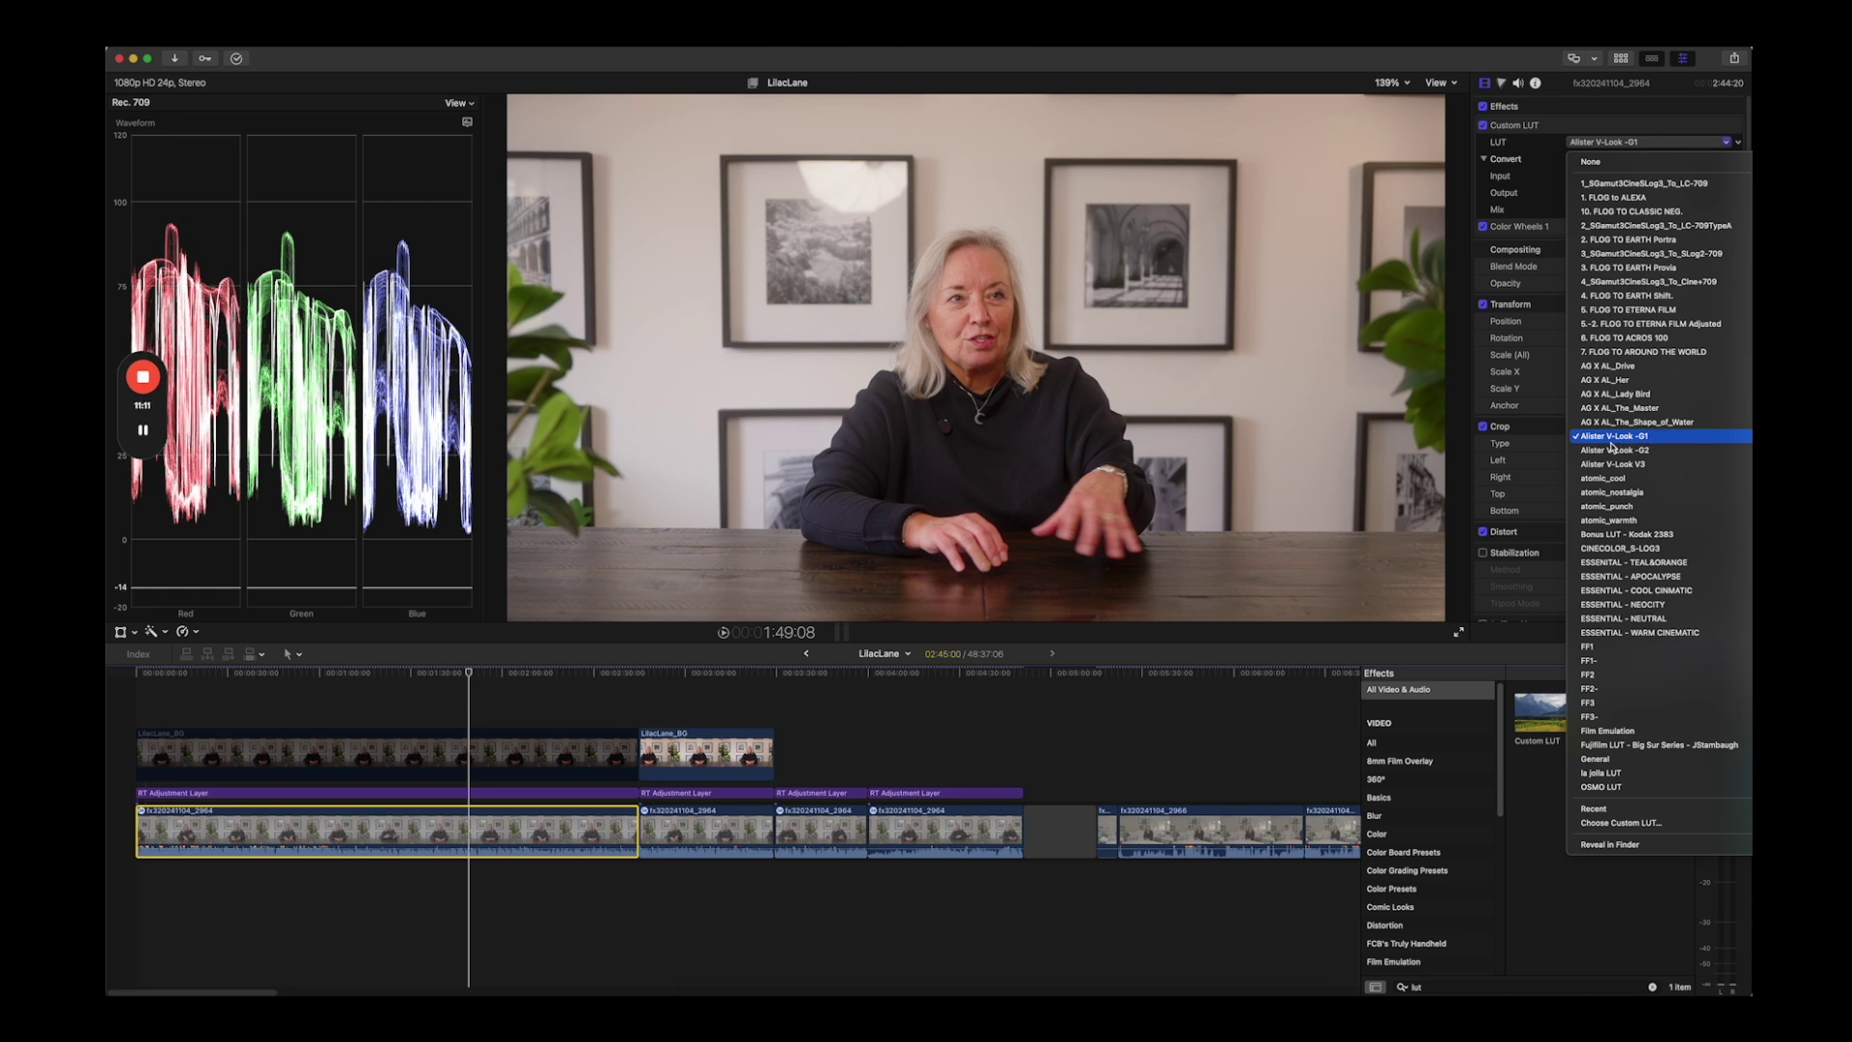
left_click(1643, 183)
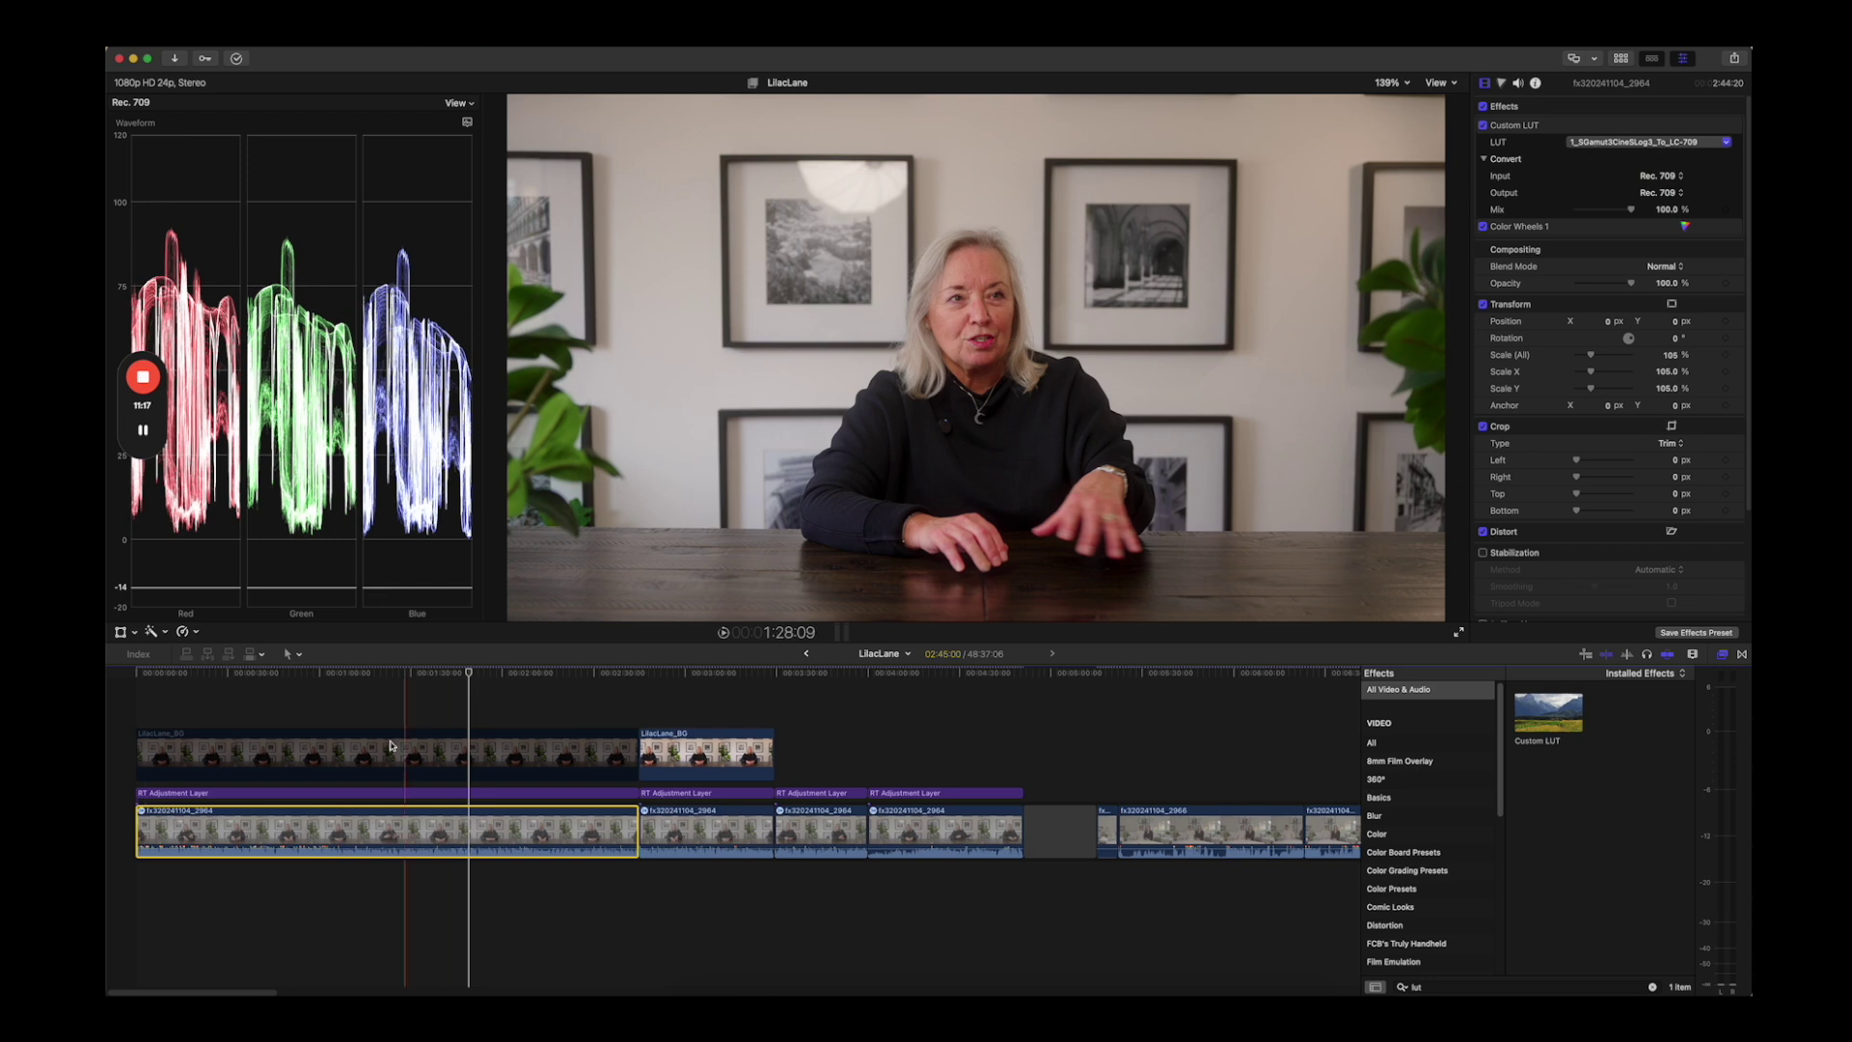
Disable the Custom LUT on the first adjustment layer and browse the available LUTs, keeping atomic_punch
left_click(467, 793)
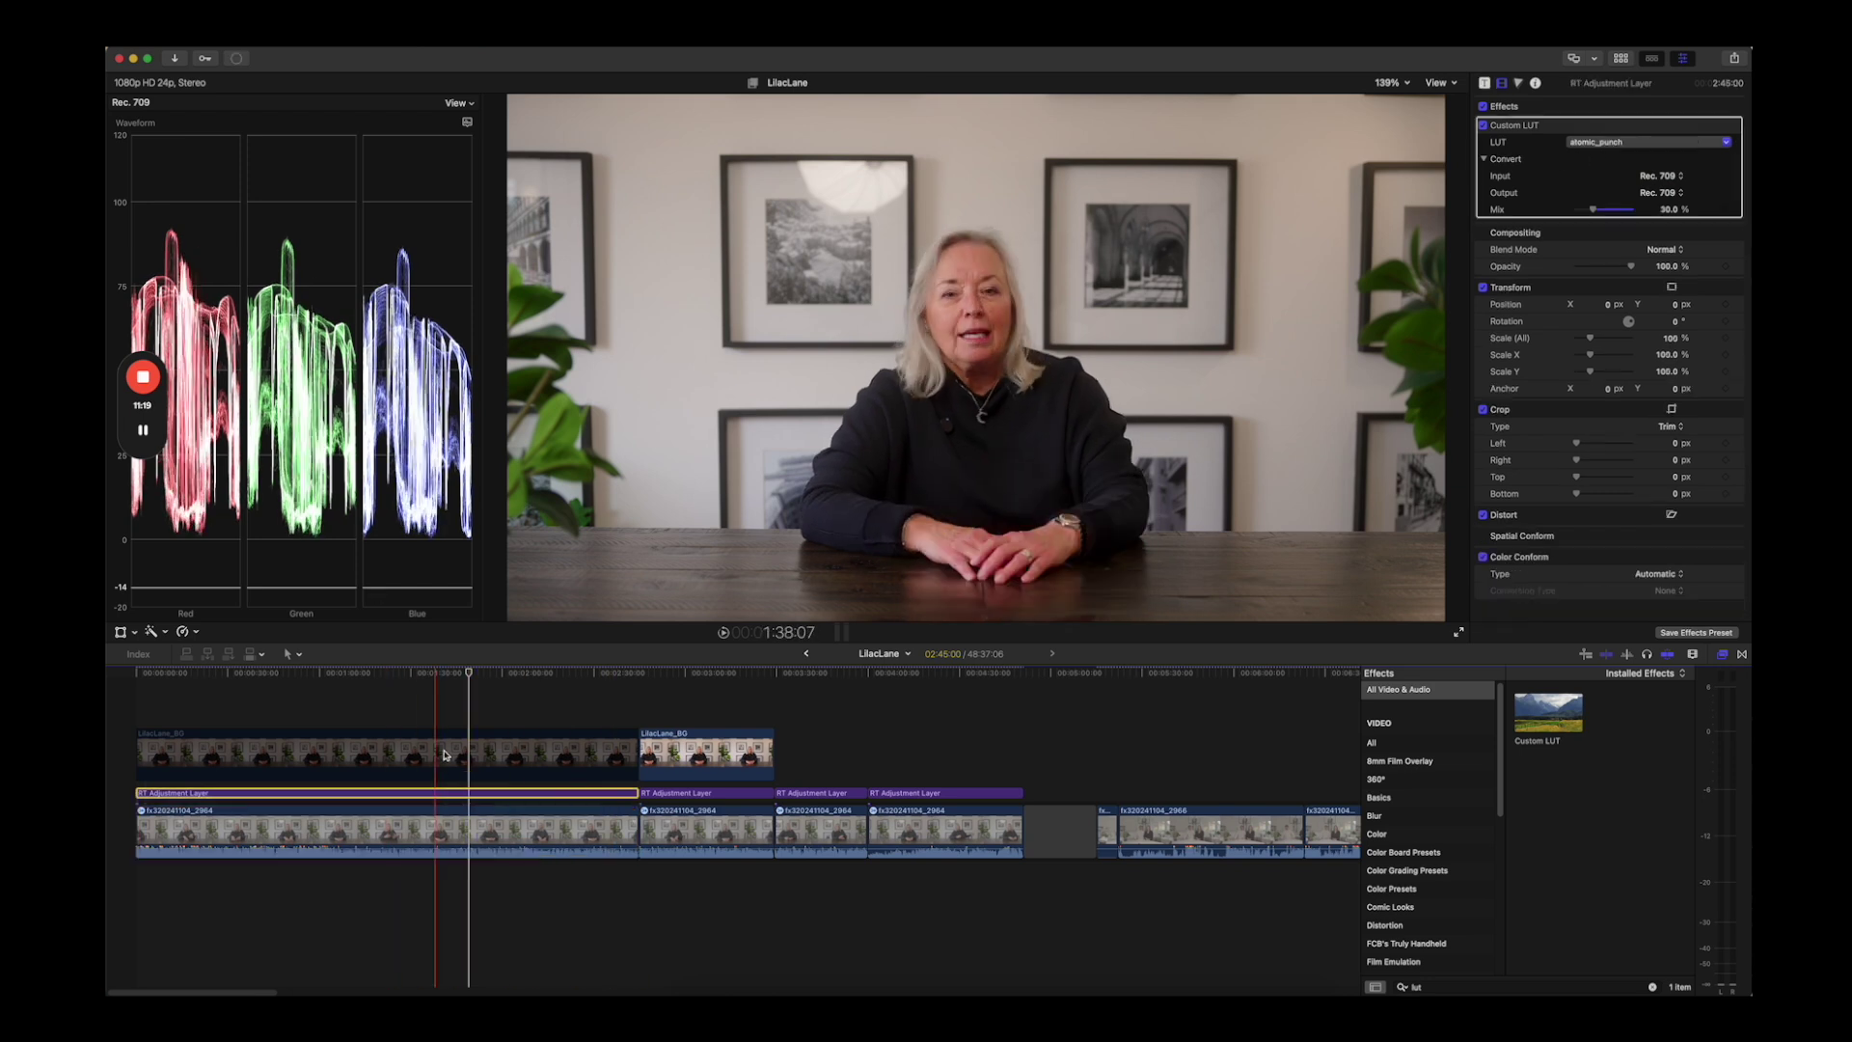
left_click(1483, 125)
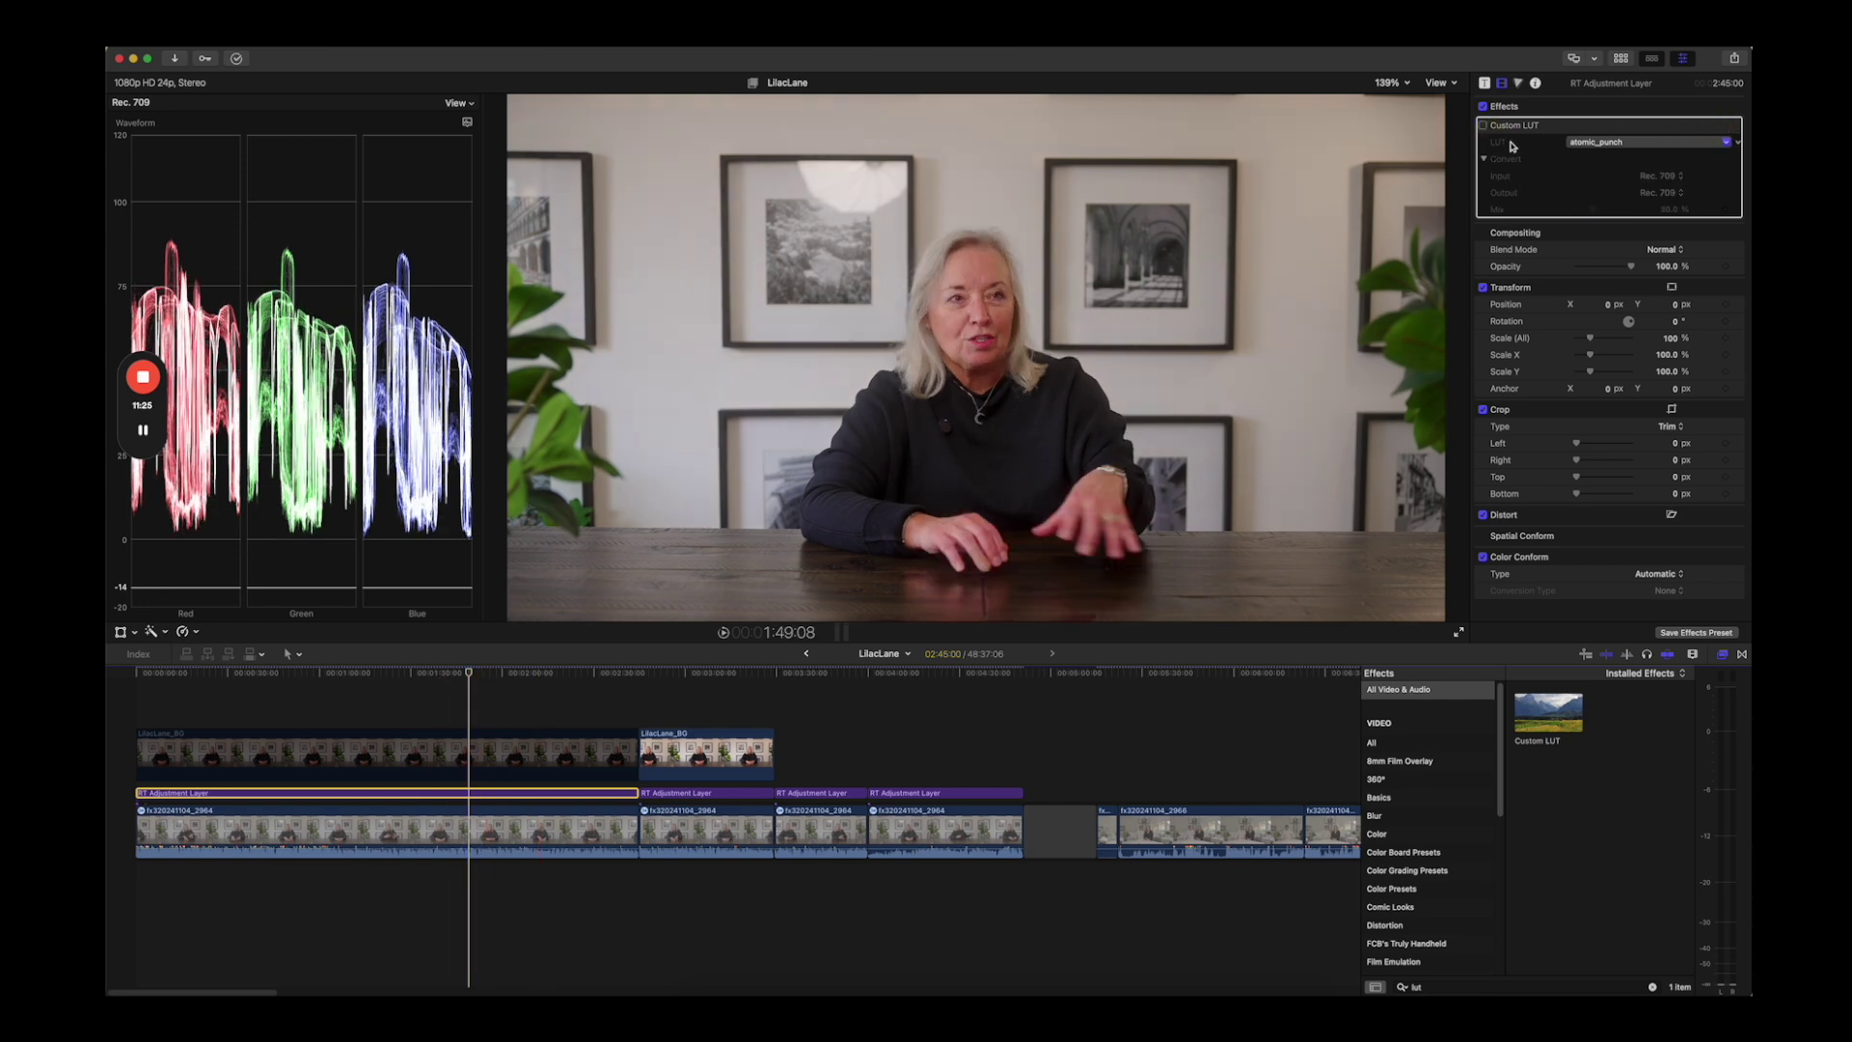
left_click(1617, 145)
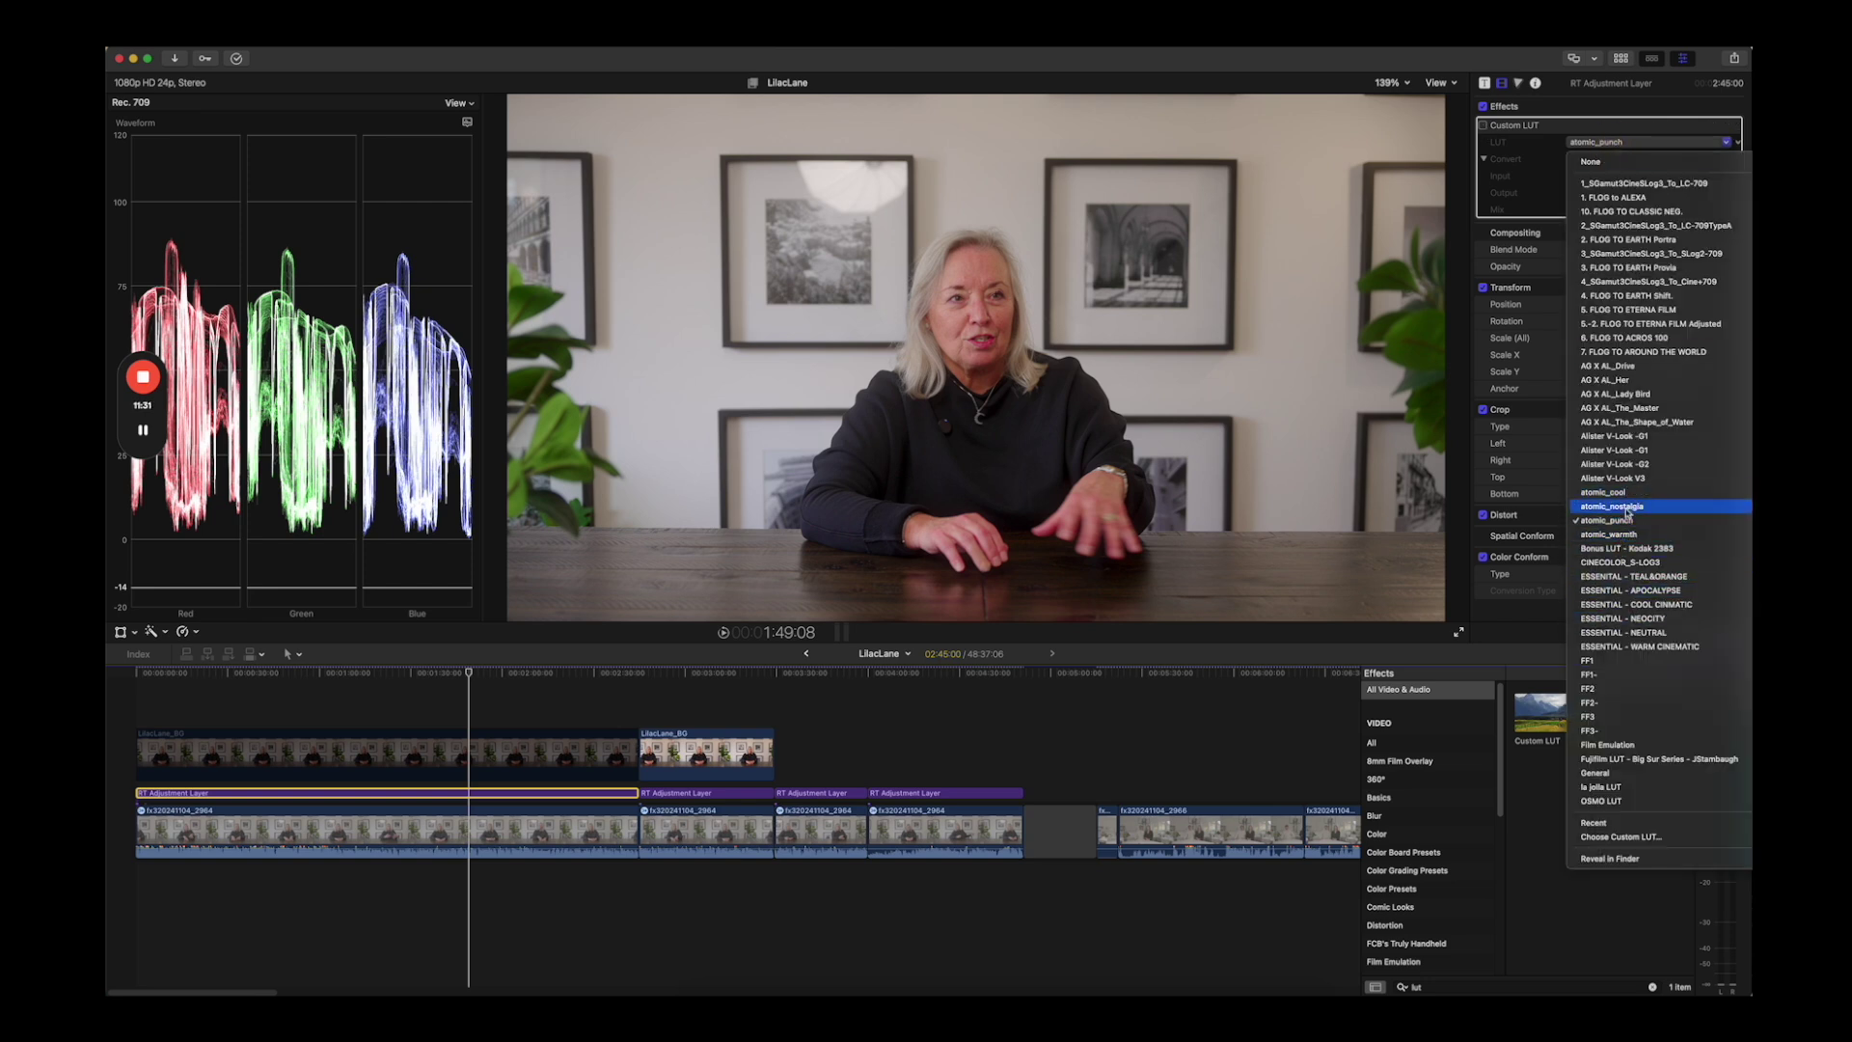
left_click(1546, 149)
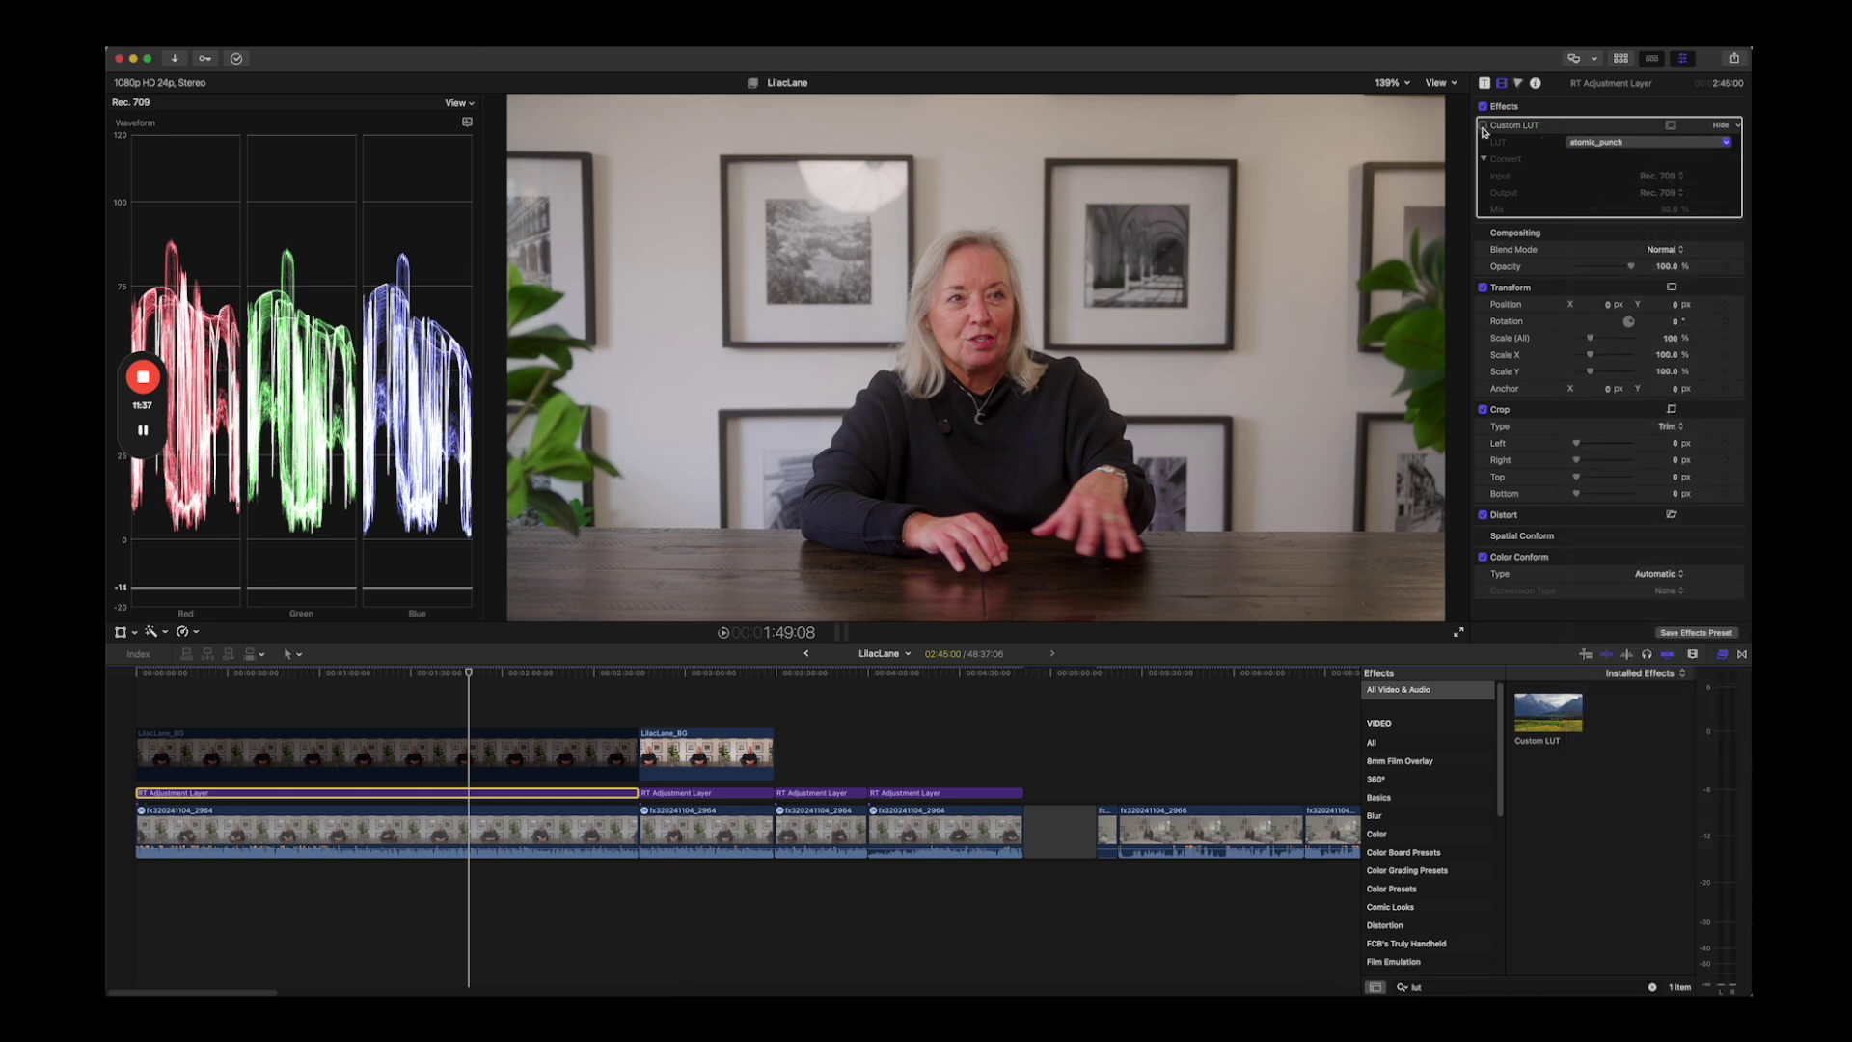
Toggle the adjustment layer's atomic_punch LUT on and off to compare the graded look, leaving it off
left_click(1483, 126)
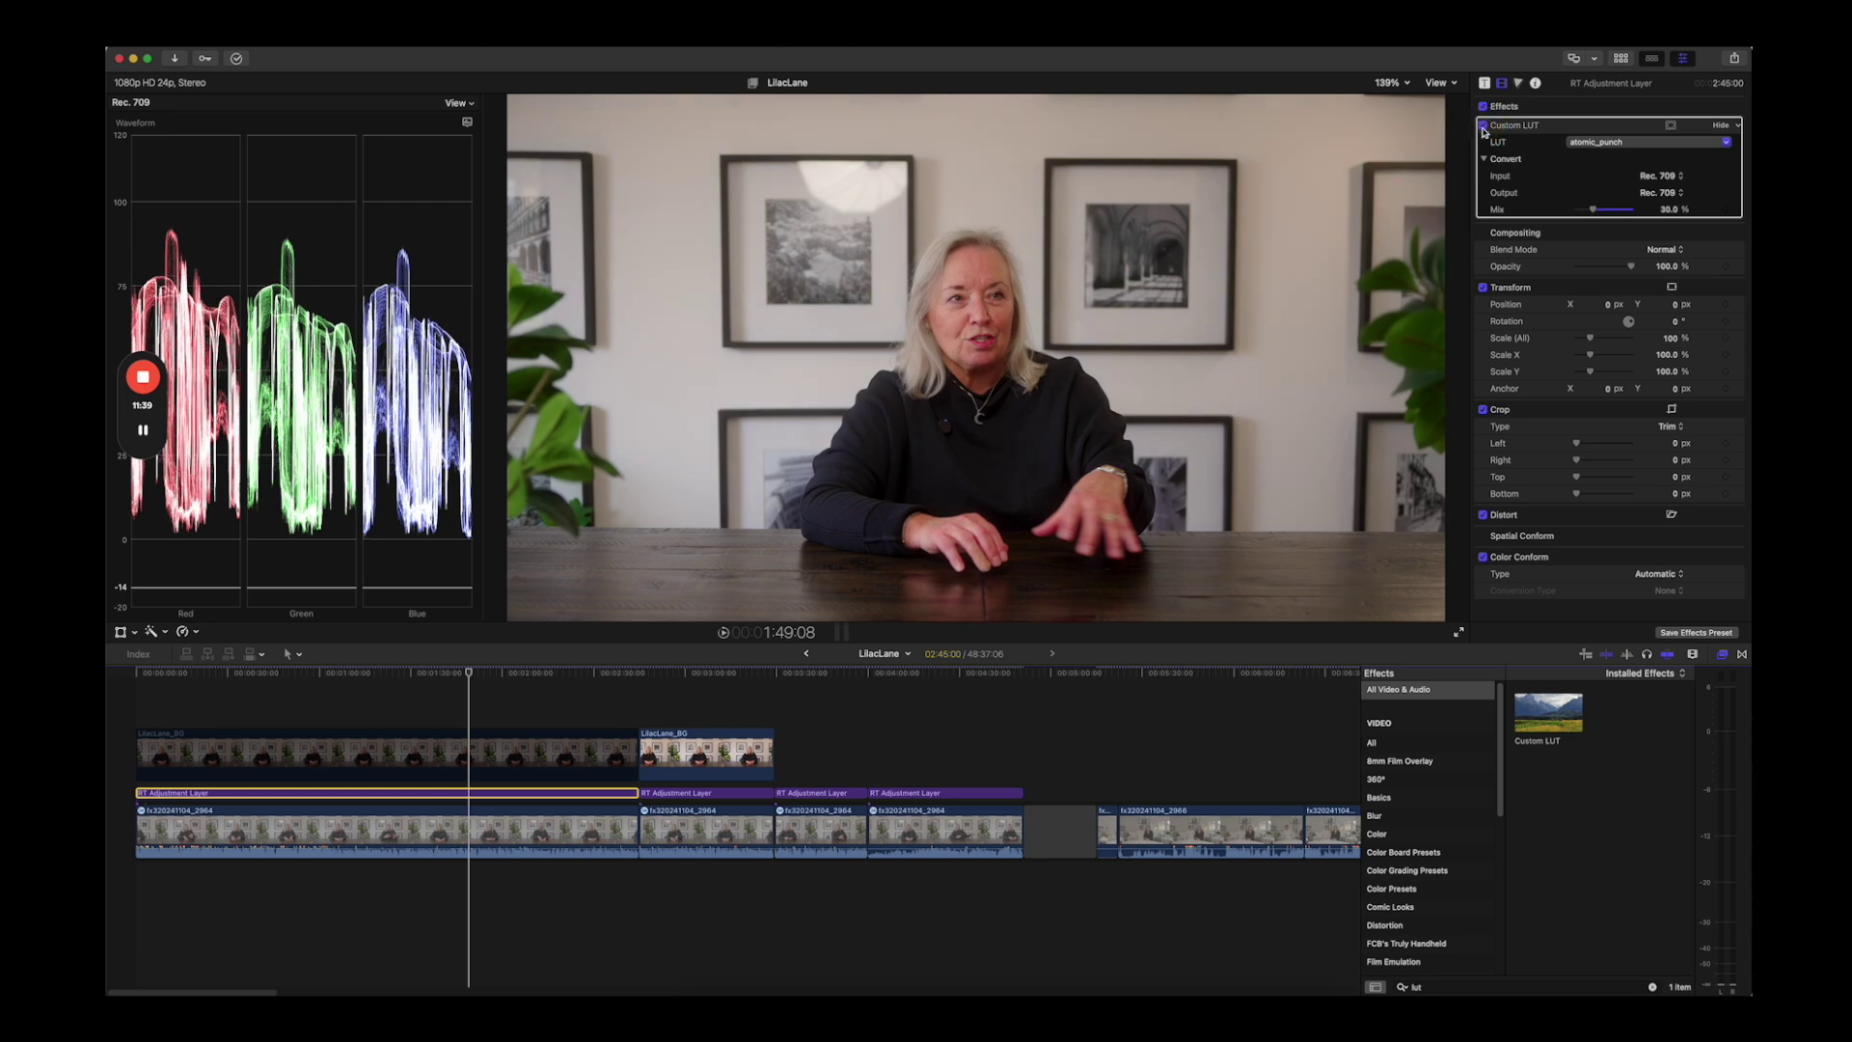
left_click(1484, 127)
left_click(1484, 126)
left_click(1483, 126)
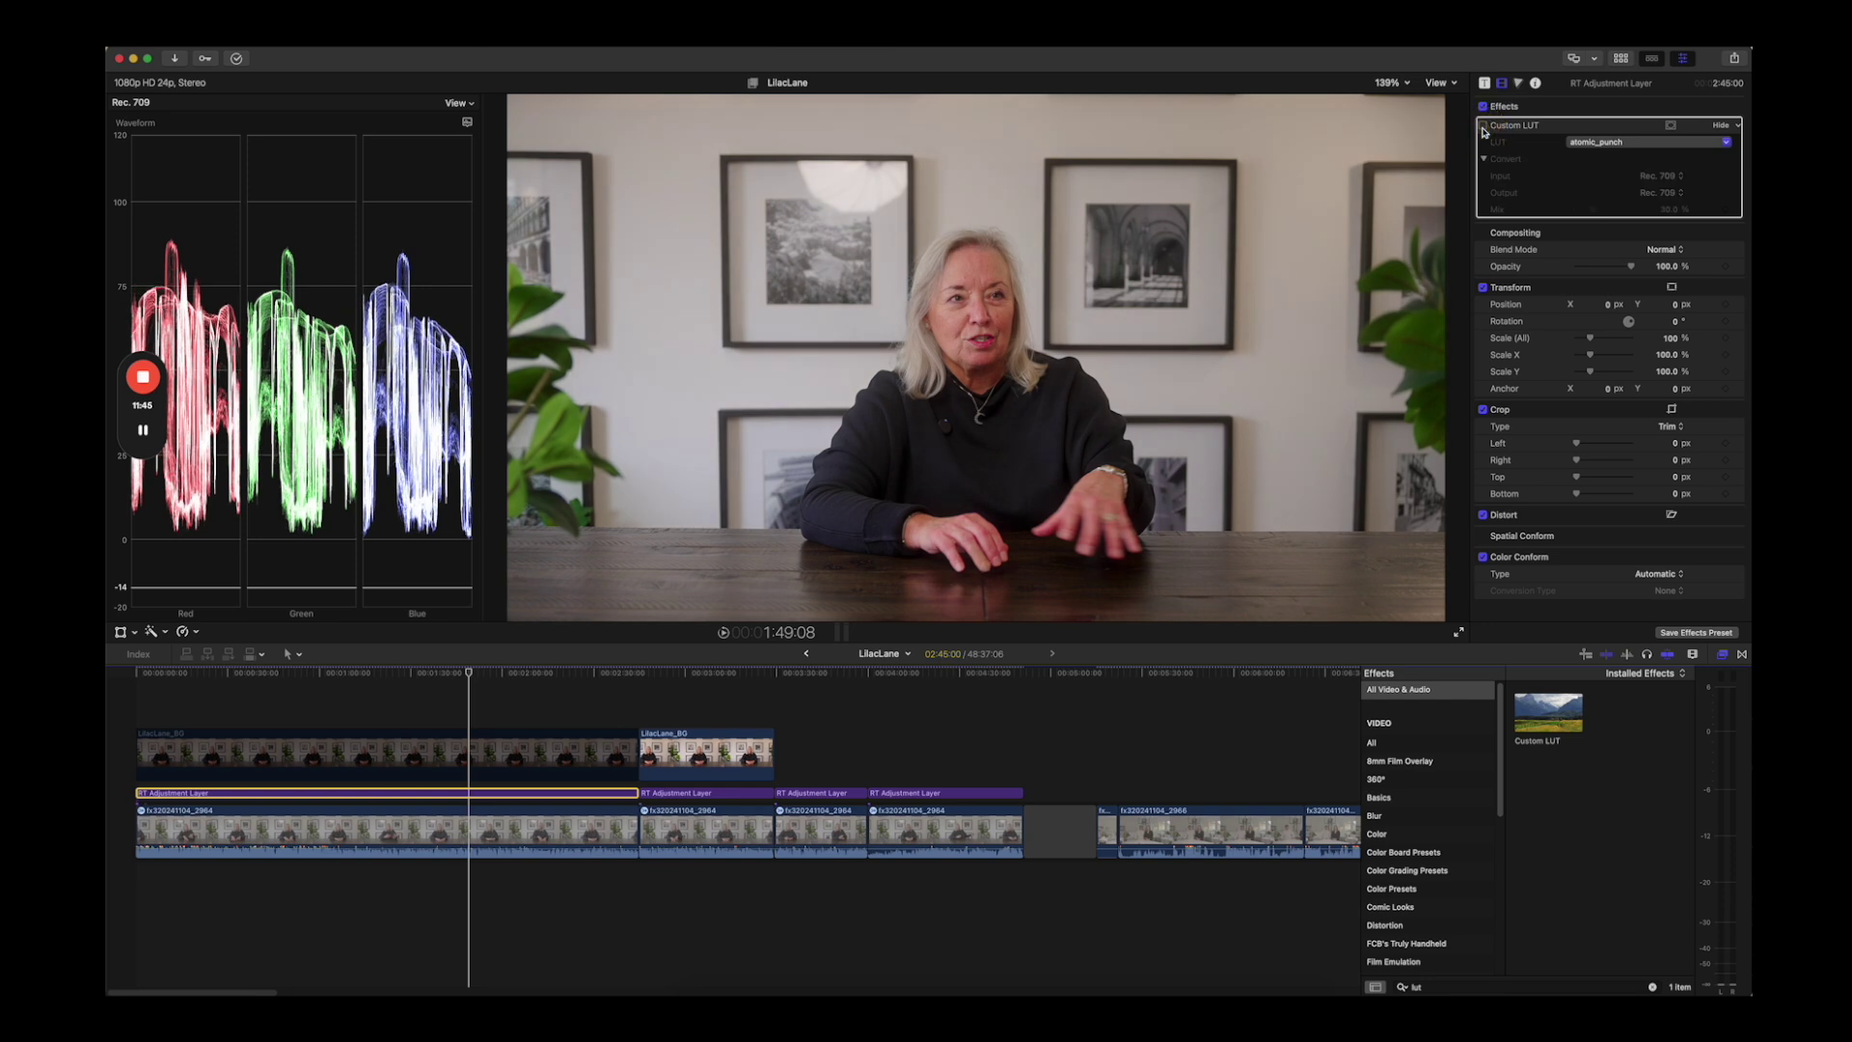
Compare the shot with and without the adjustment layer's atomic_punch LUT, leave it enabled, and check the layer's color corrections
left_click(1484, 126)
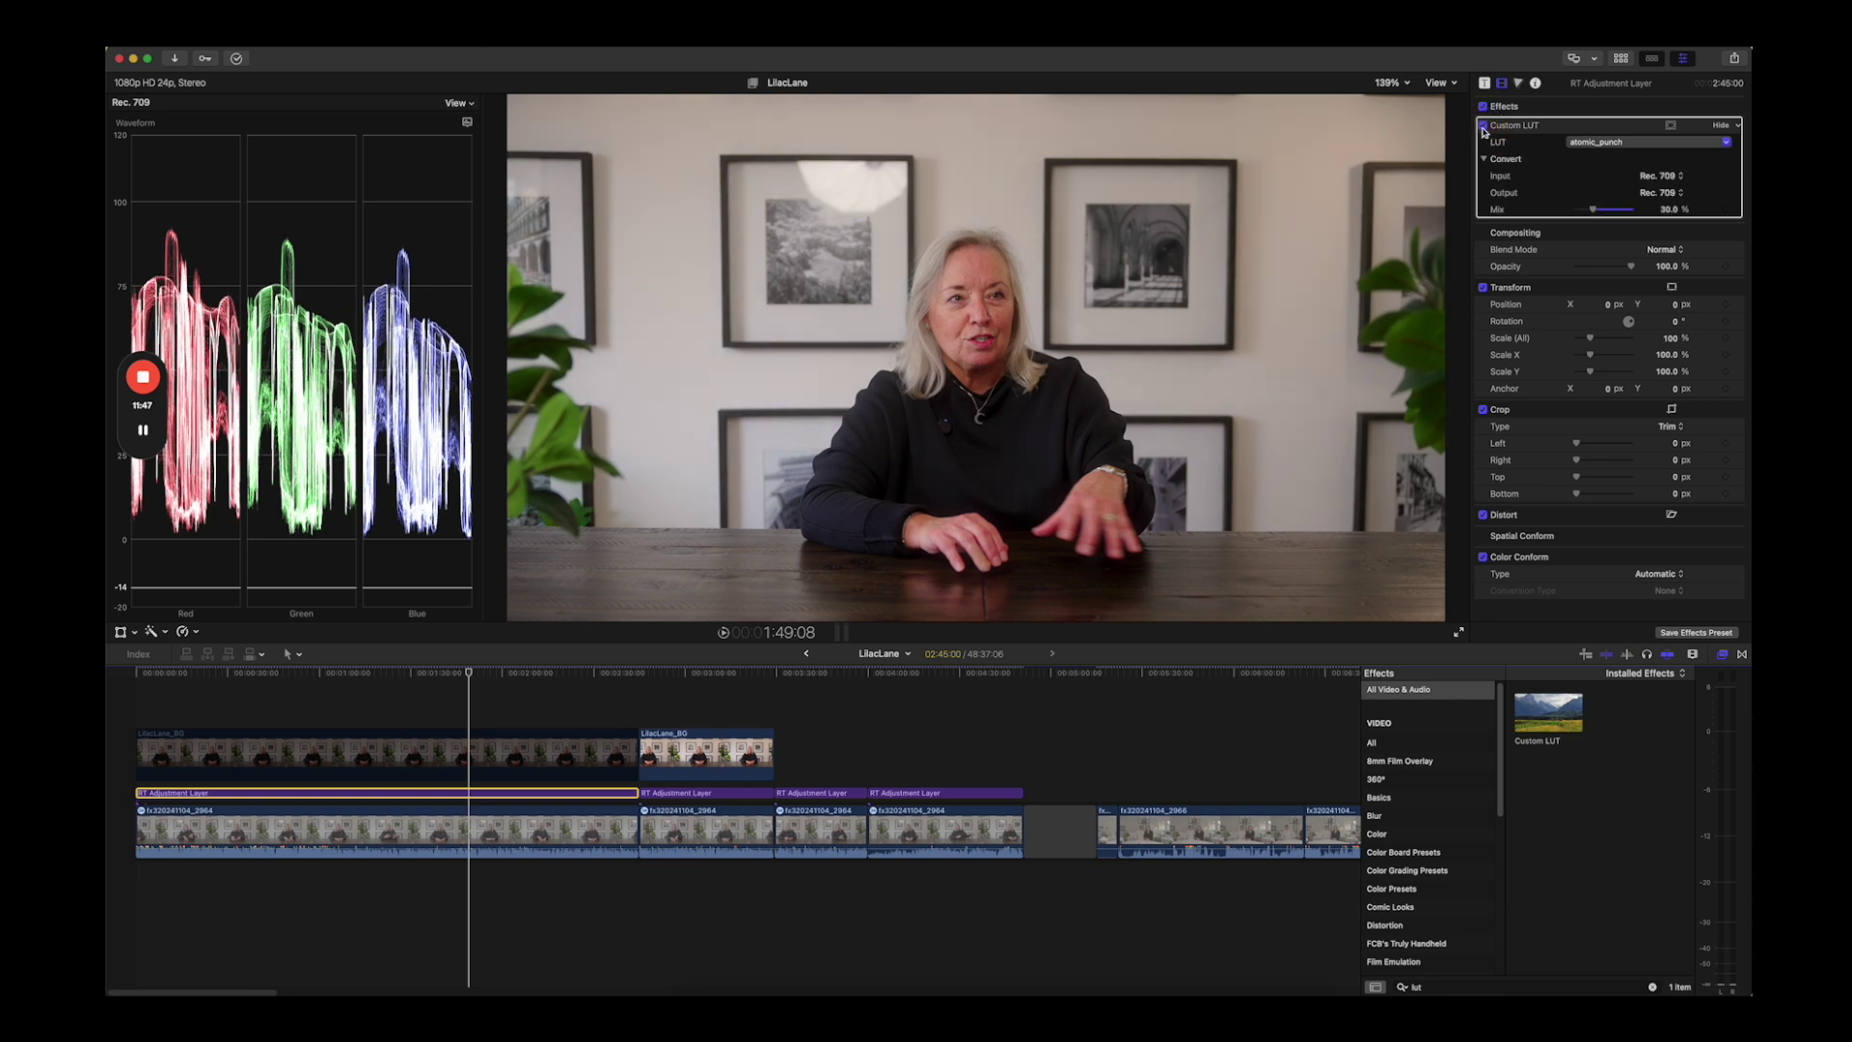
left_click(1484, 126)
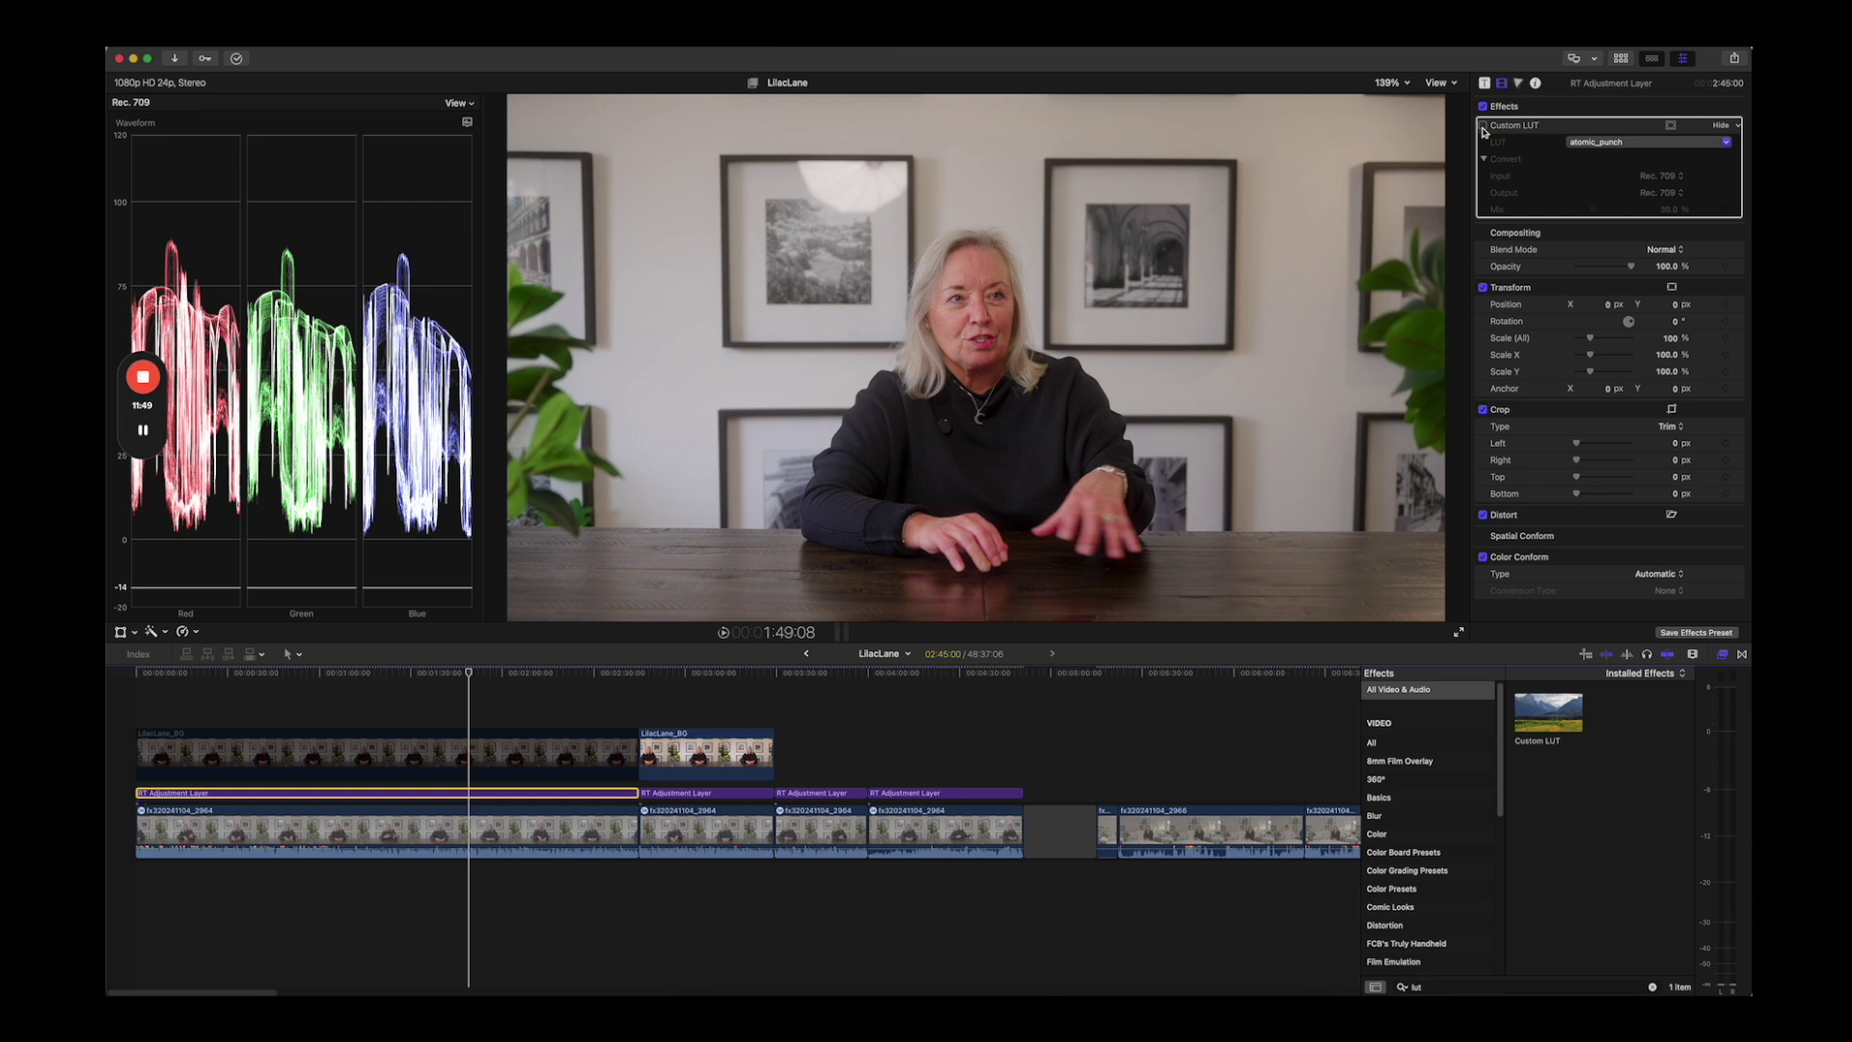
left_click(1484, 126)
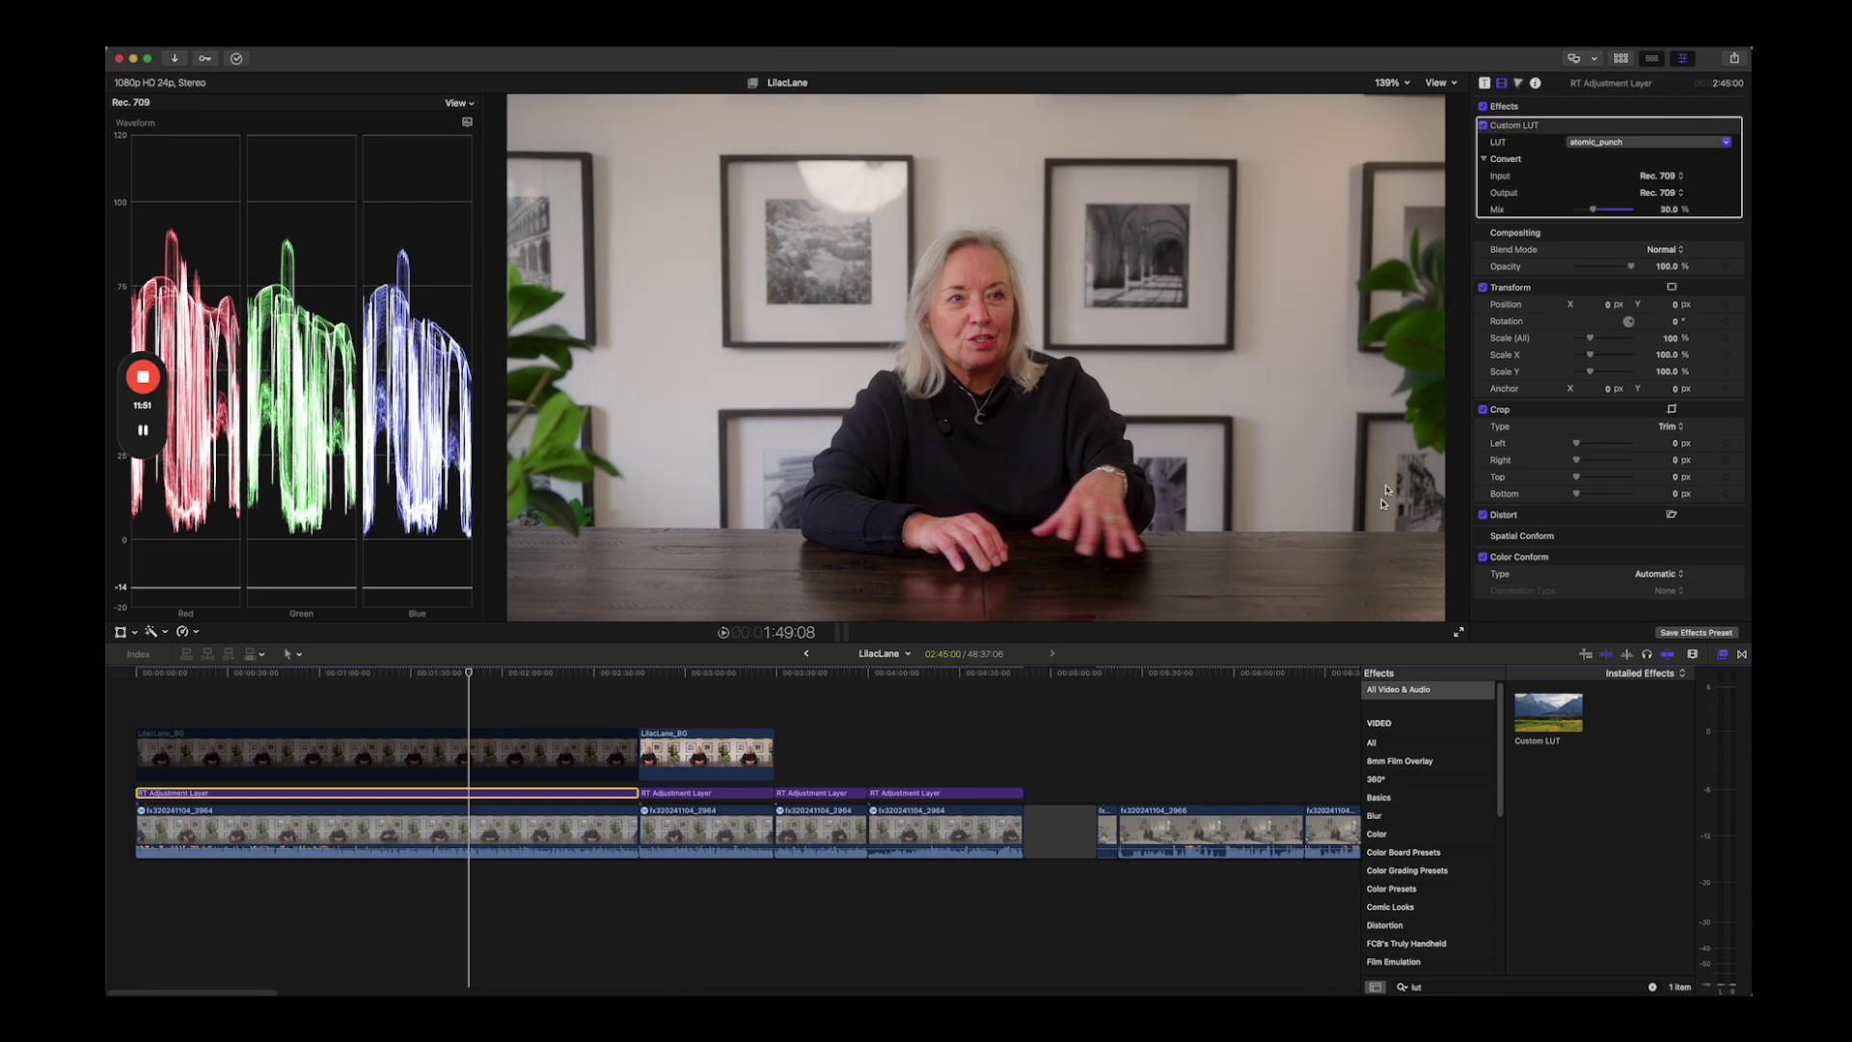
left_click(1520, 84)
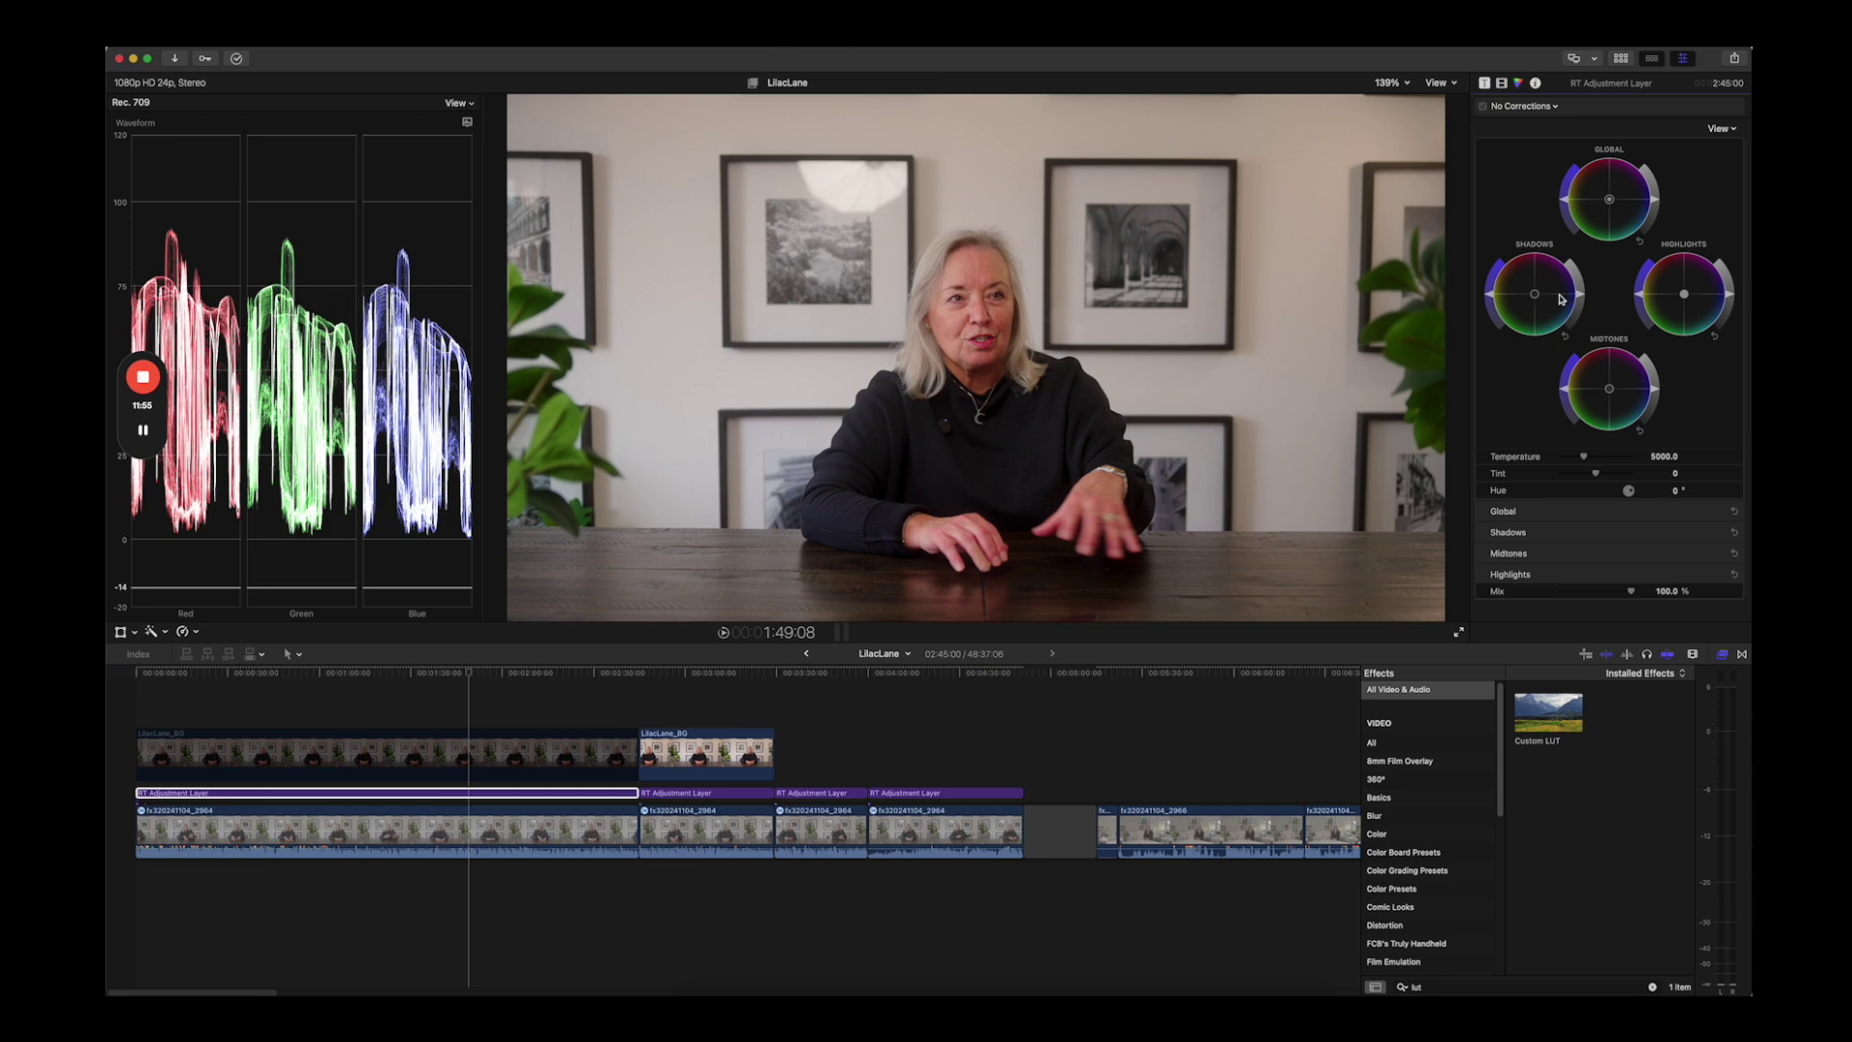
left_click(1502, 84)
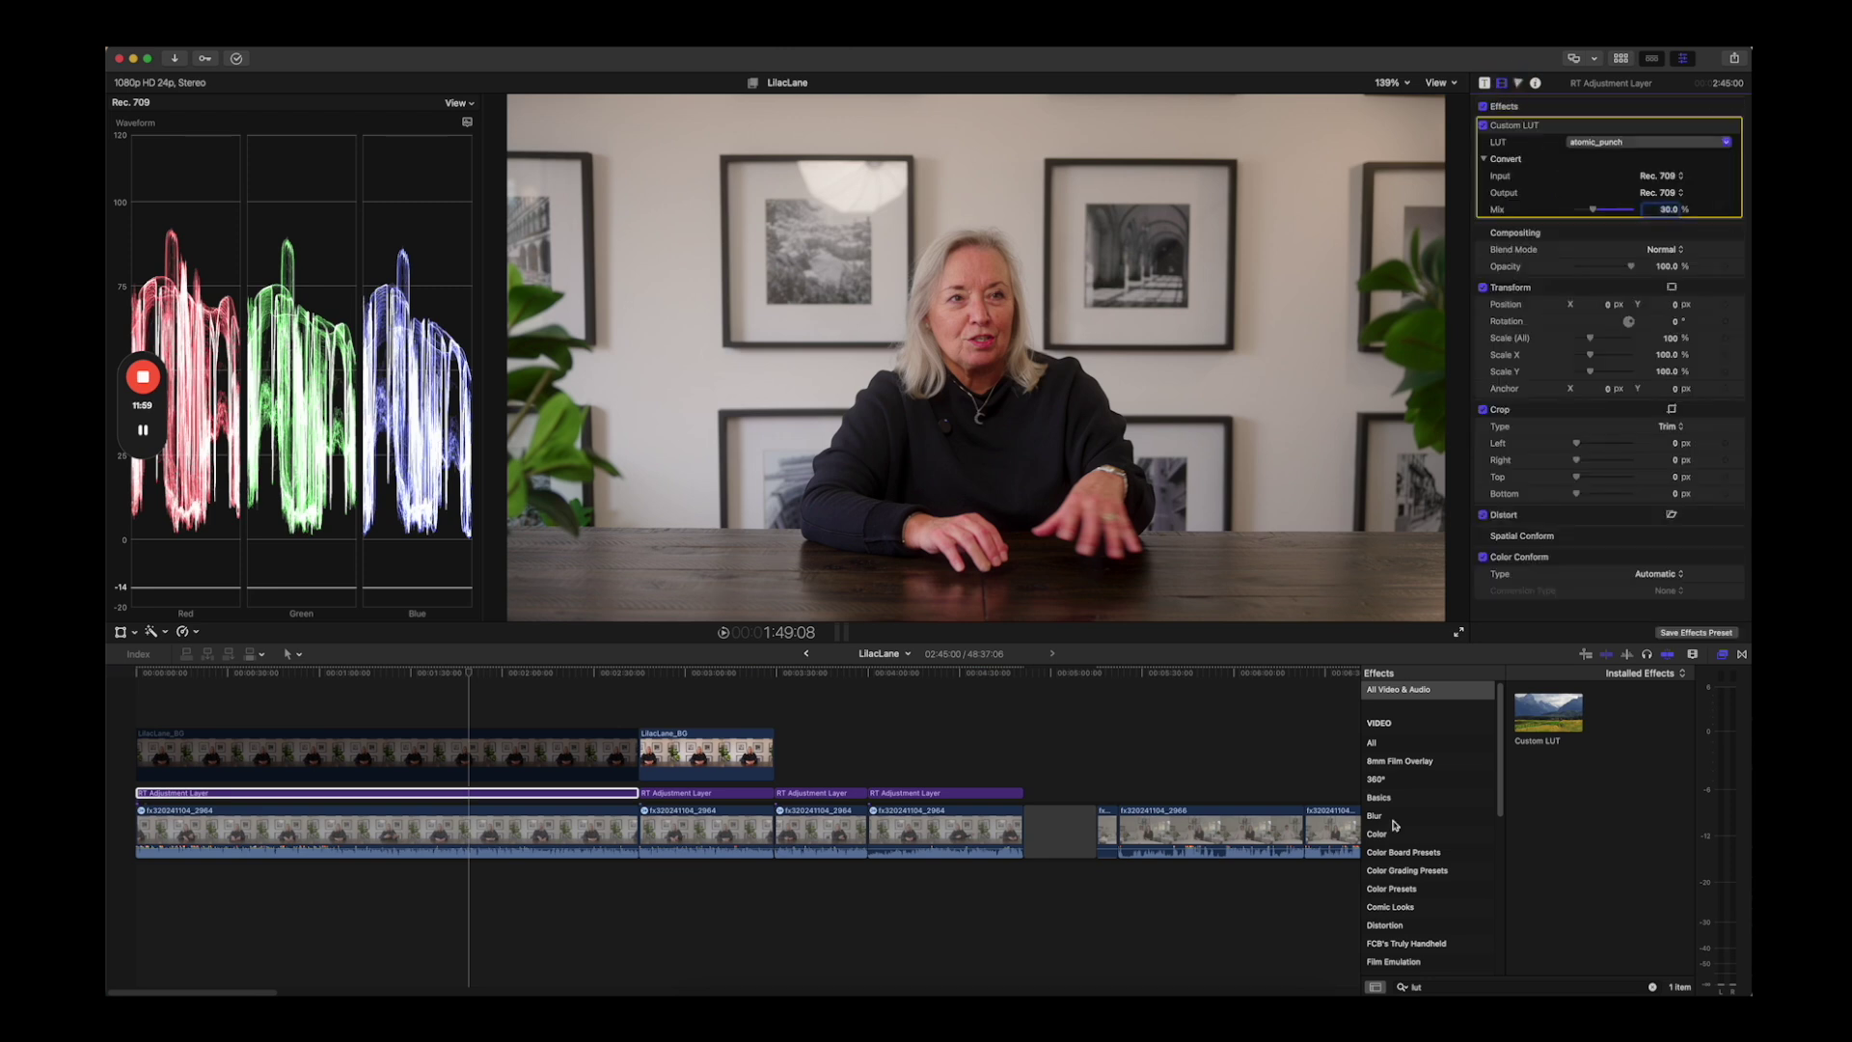
Clear the effects search and apply Dehancer Pro v2 from the Film Emulation category to the first adjustment layer
left_click_drag(1495, 771, 1501, 815)
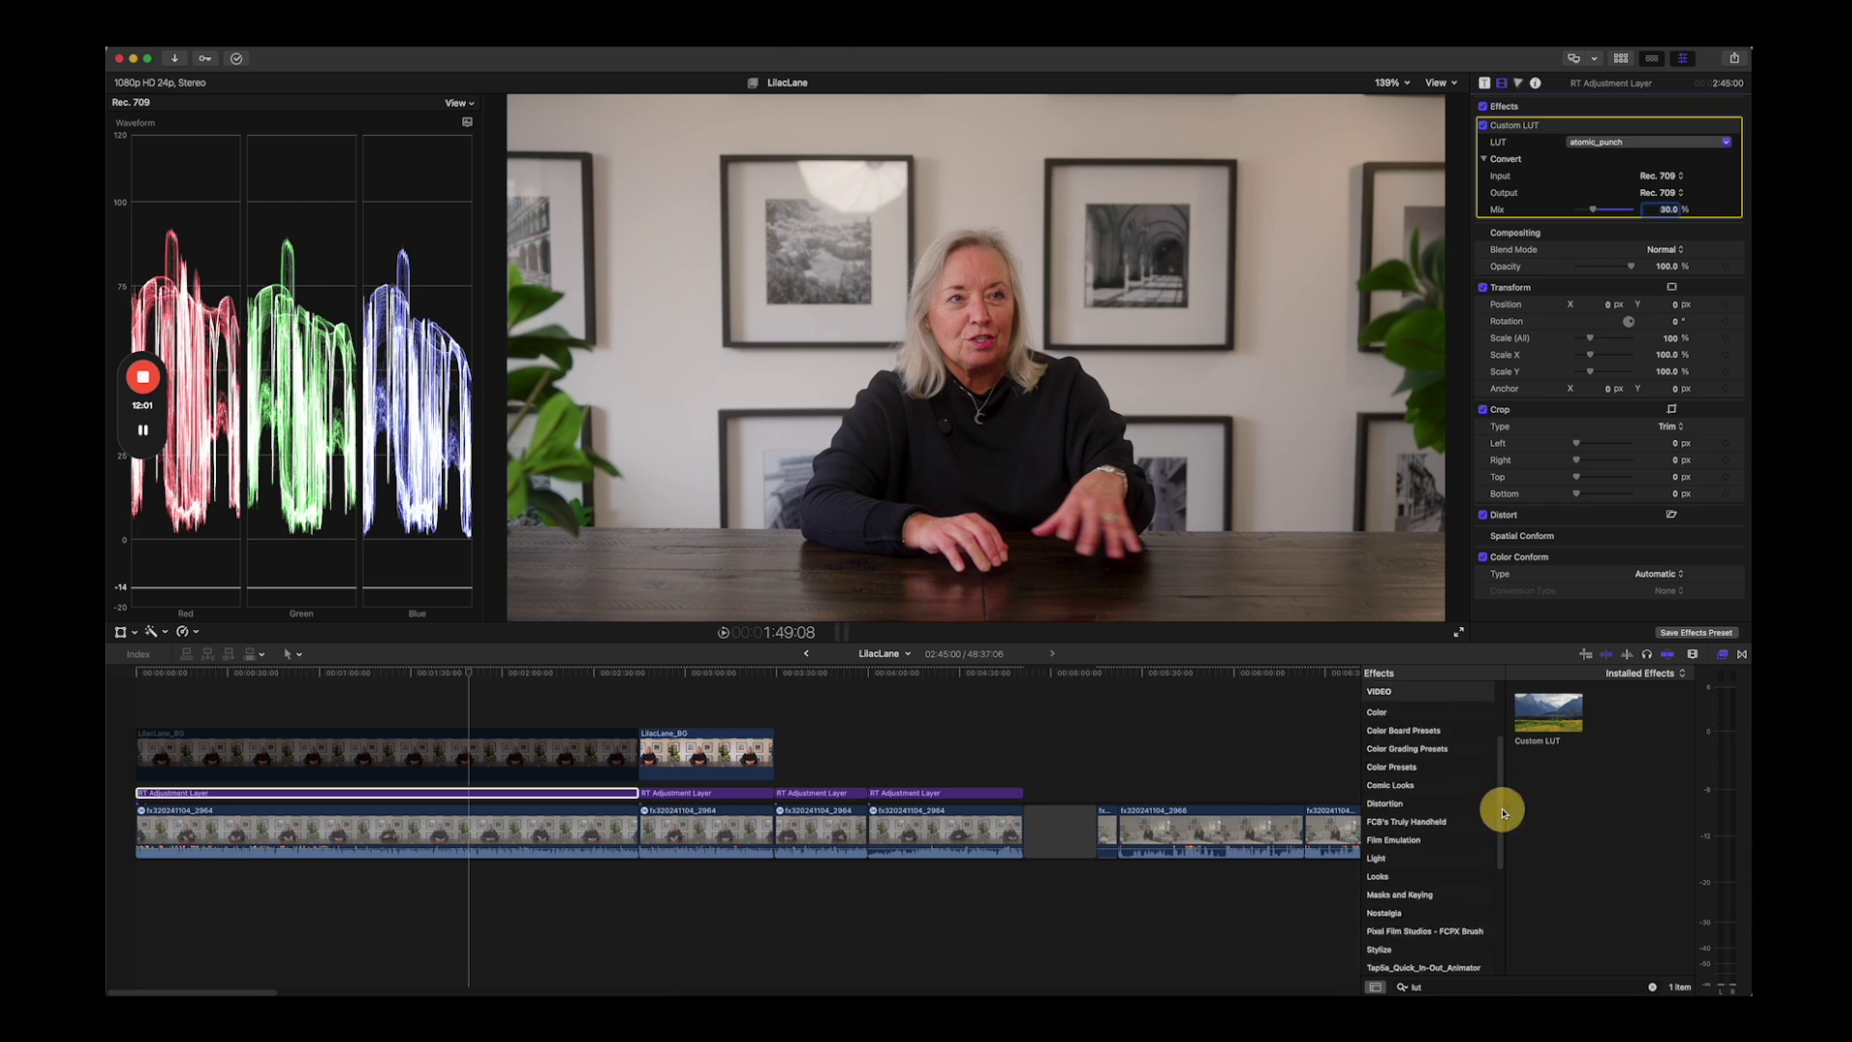
scroll(1424, 955, "down", 1)
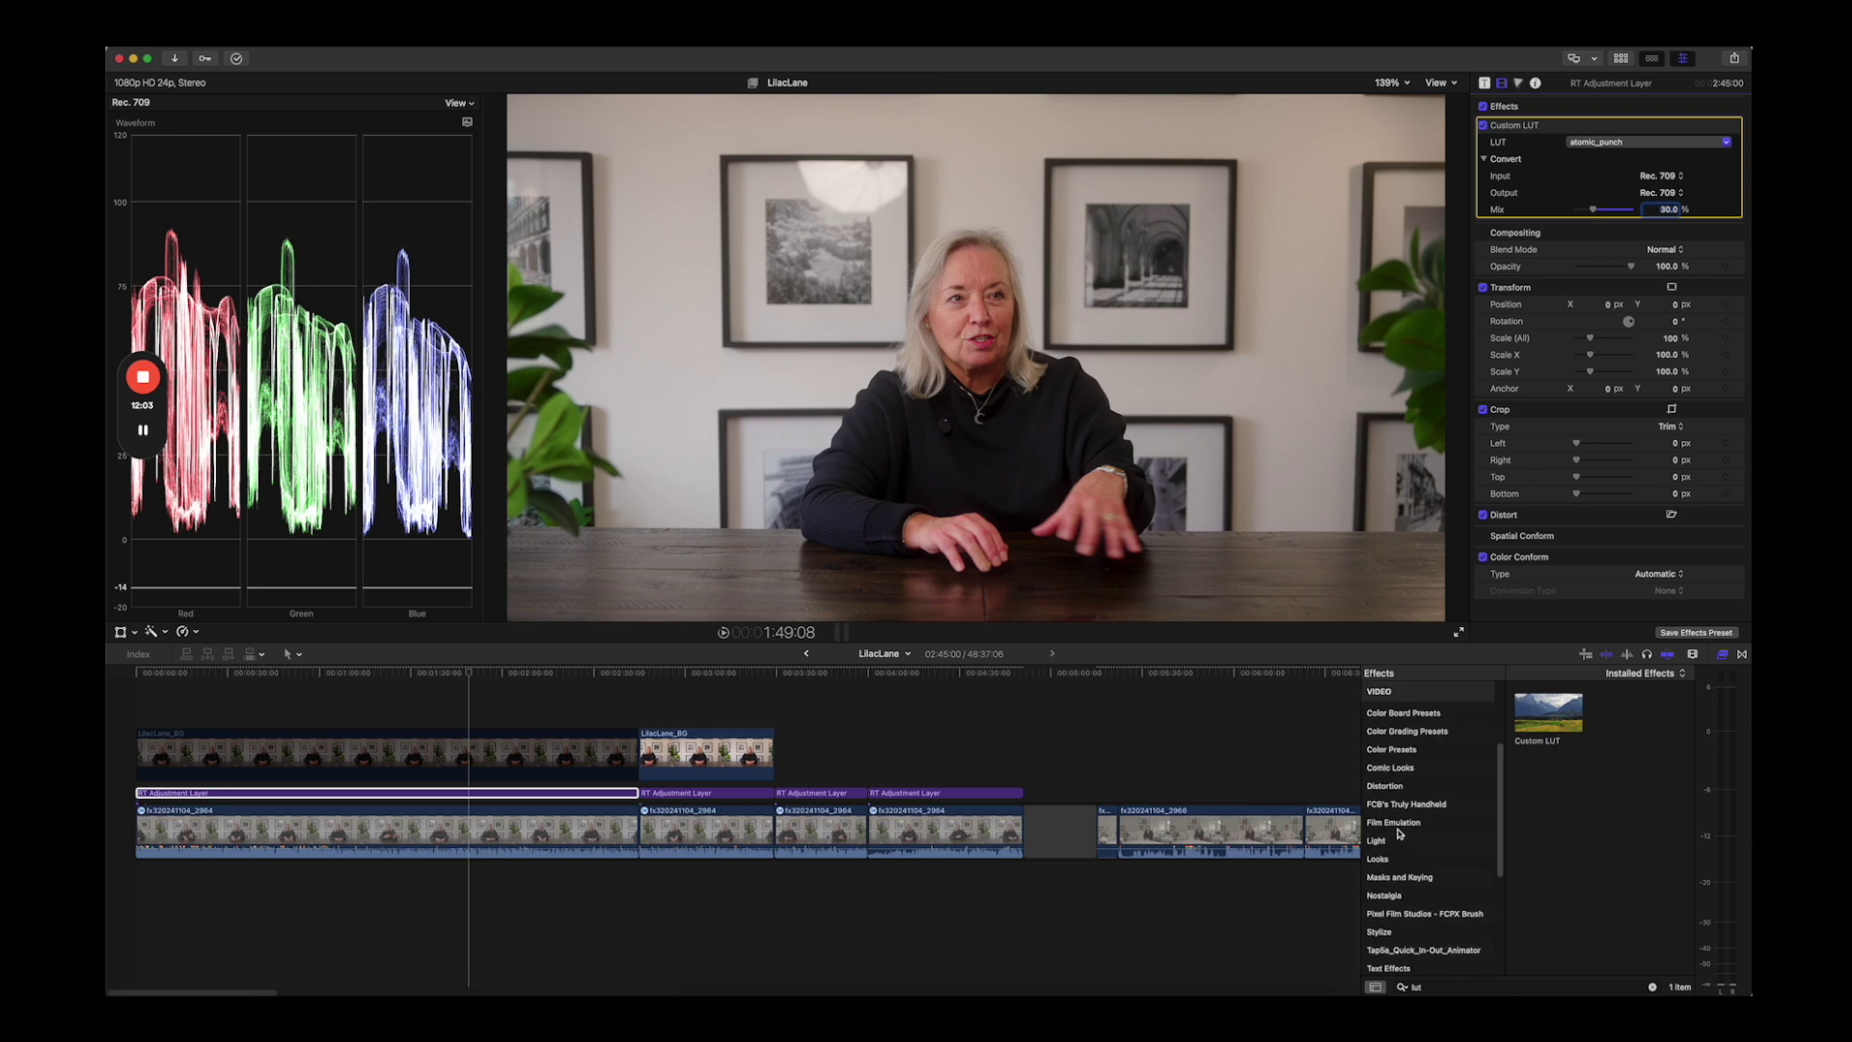
left_click(1400, 825)
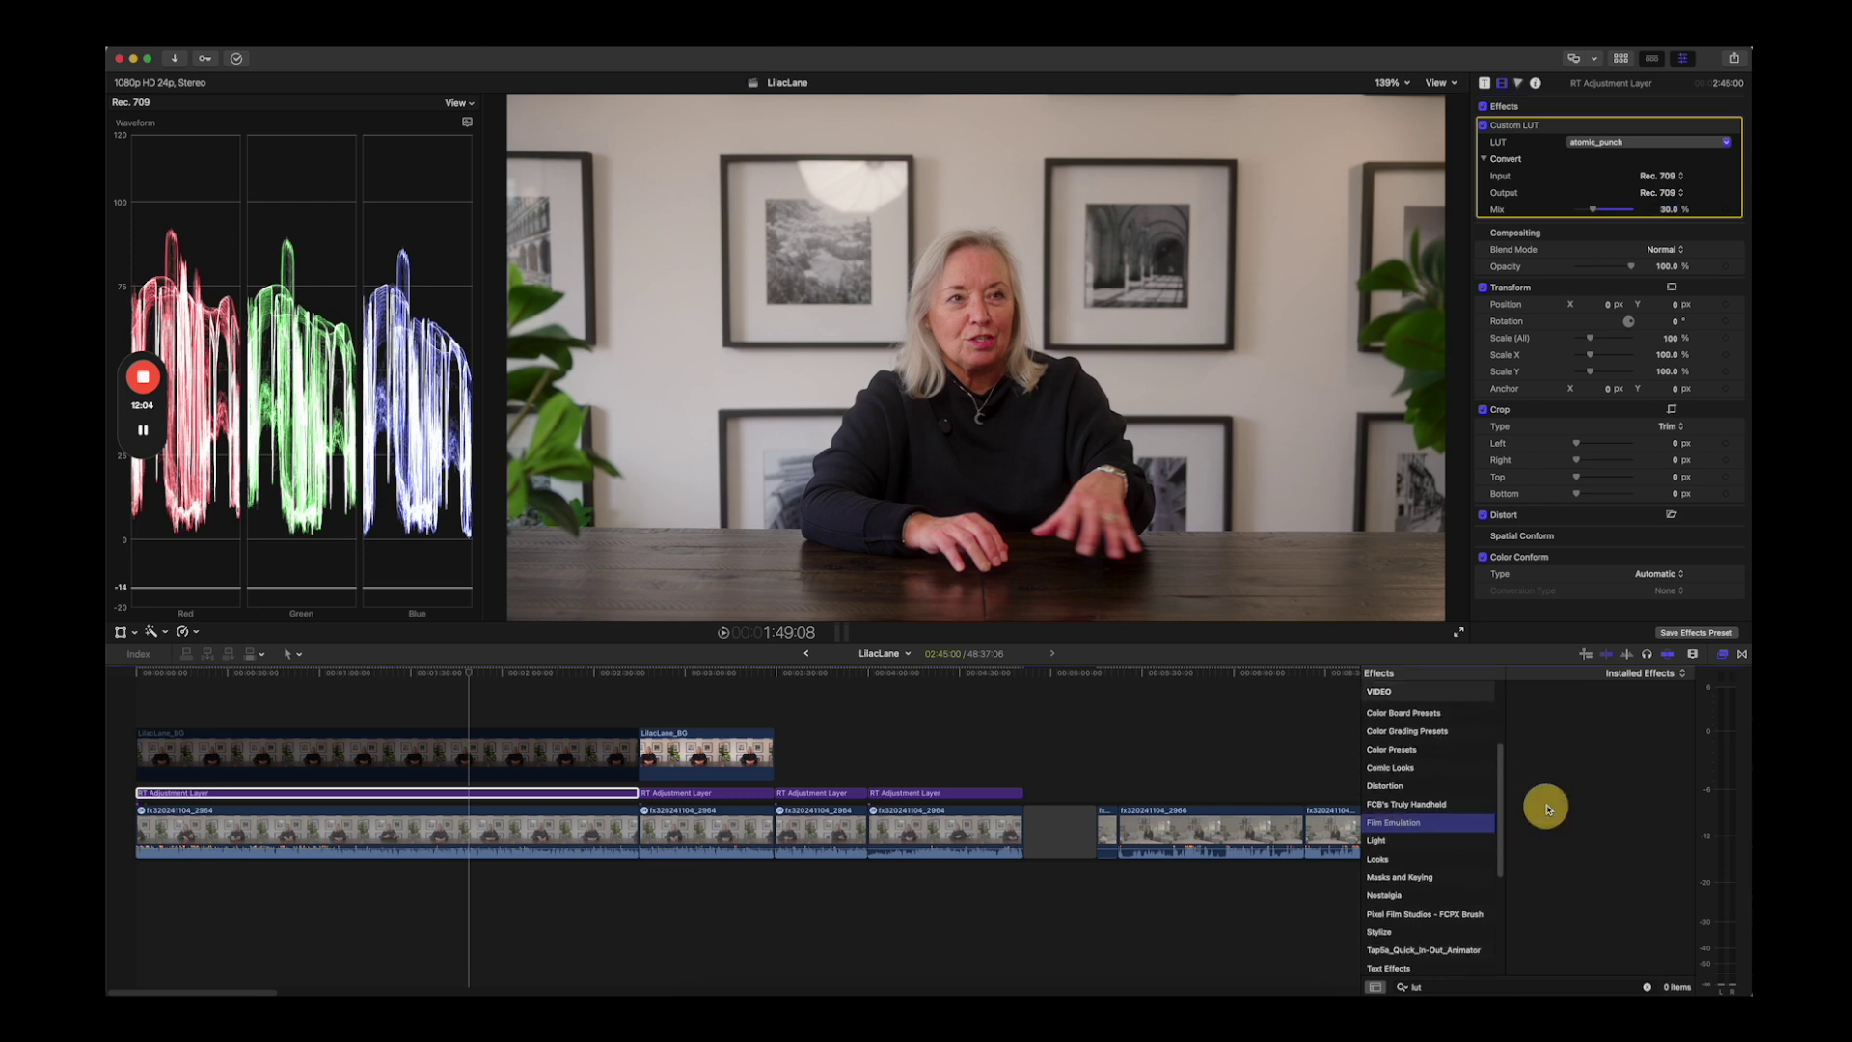
left_click(1648, 987)
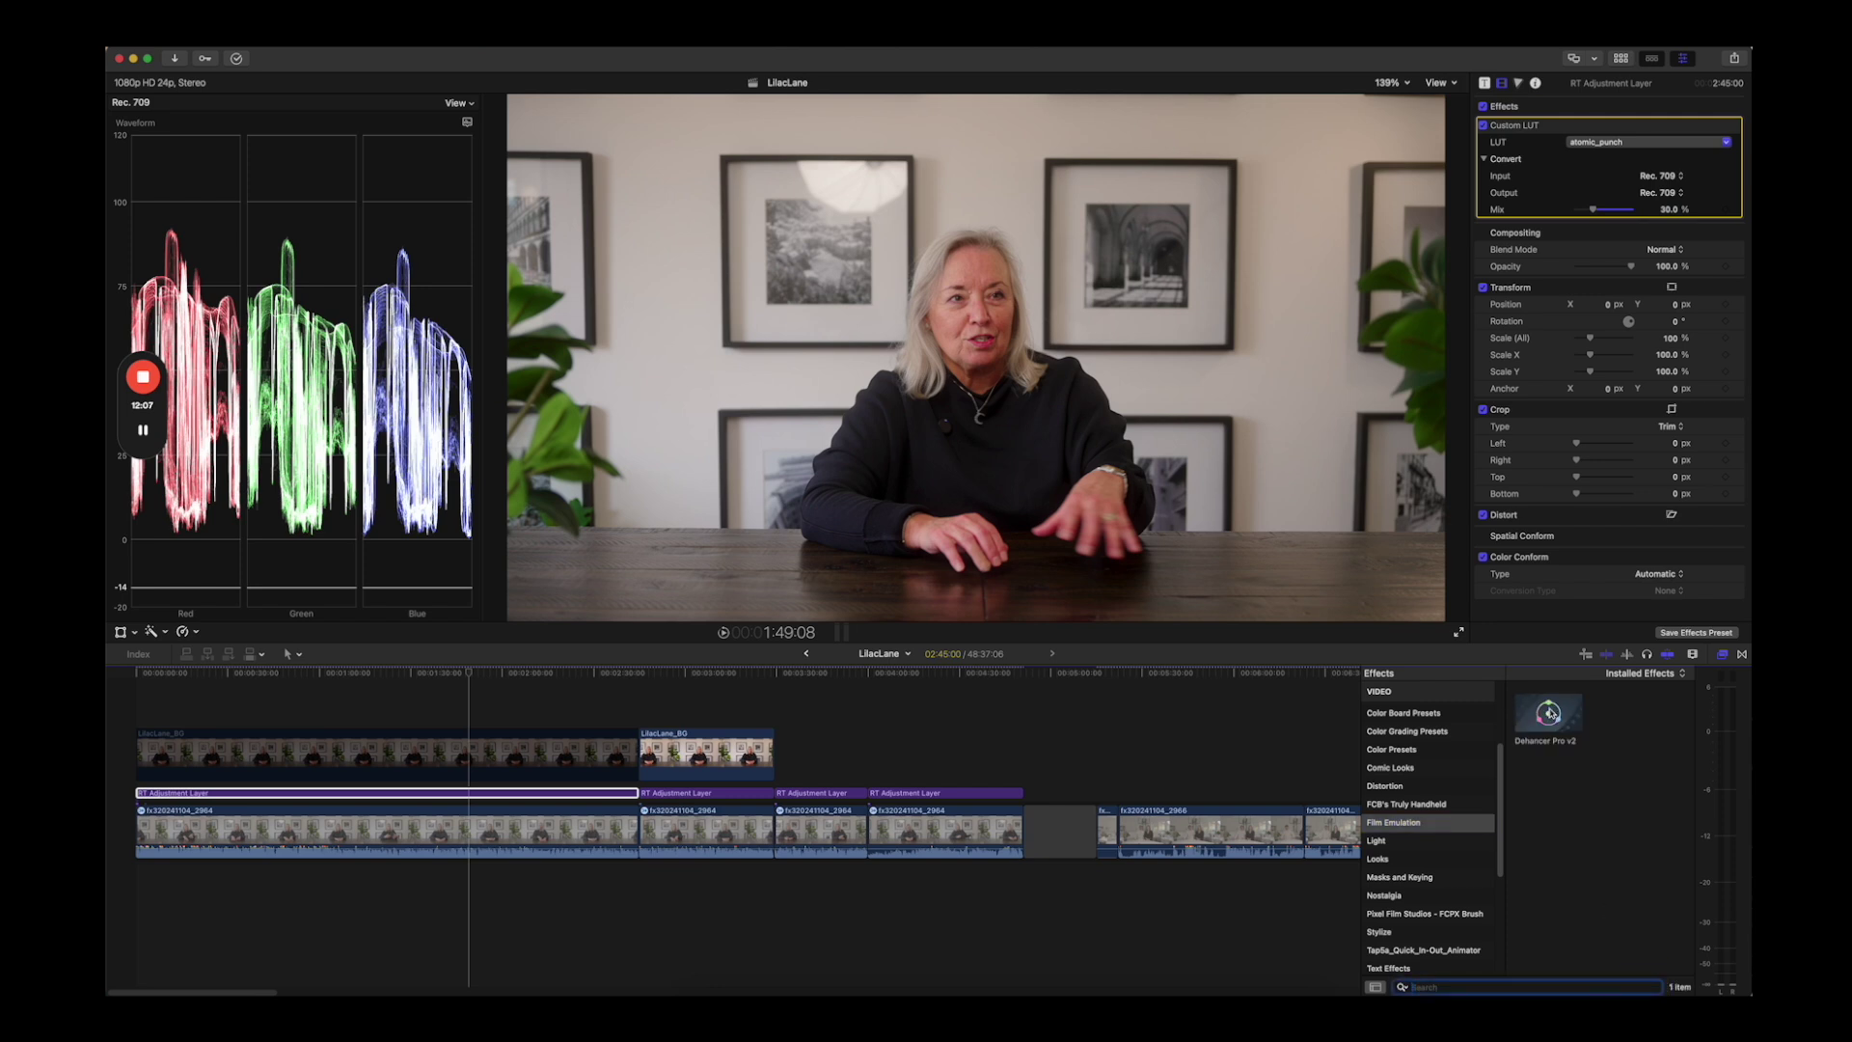
left_click(1549, 714)
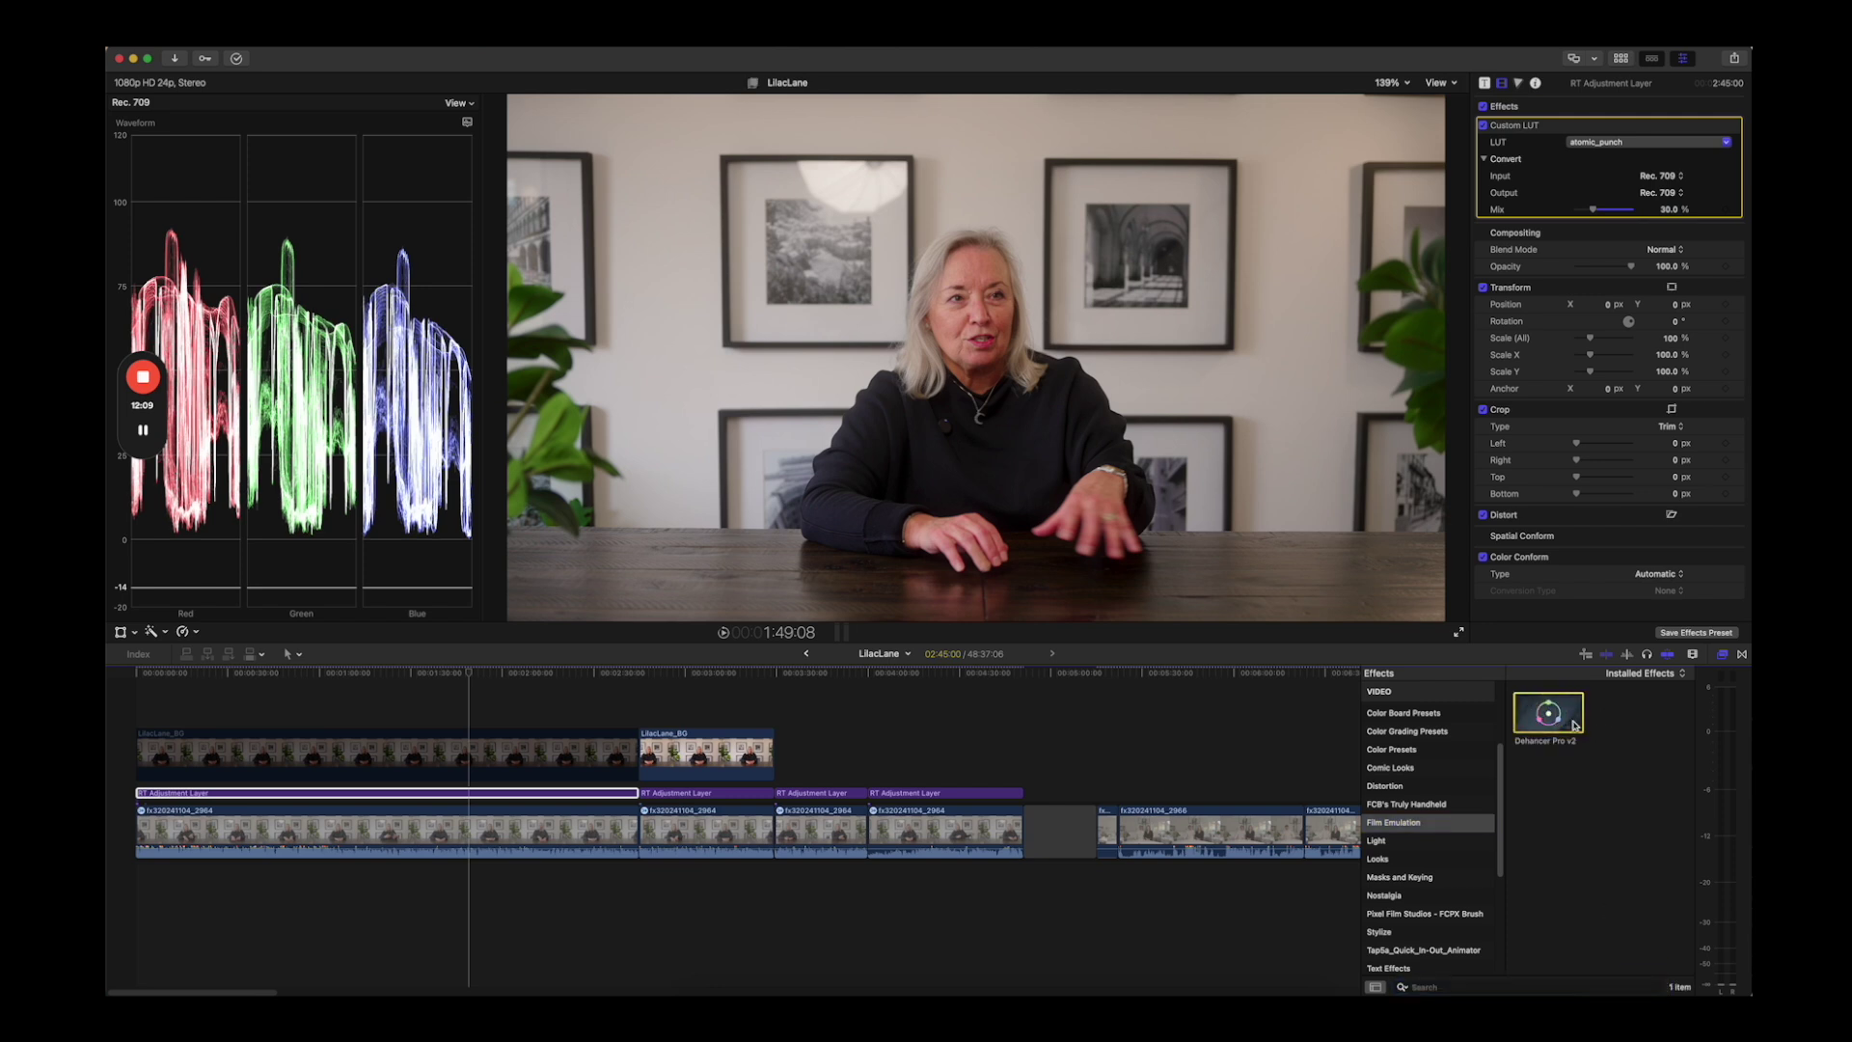
left_click_drag(1562, 721, 506, 789)
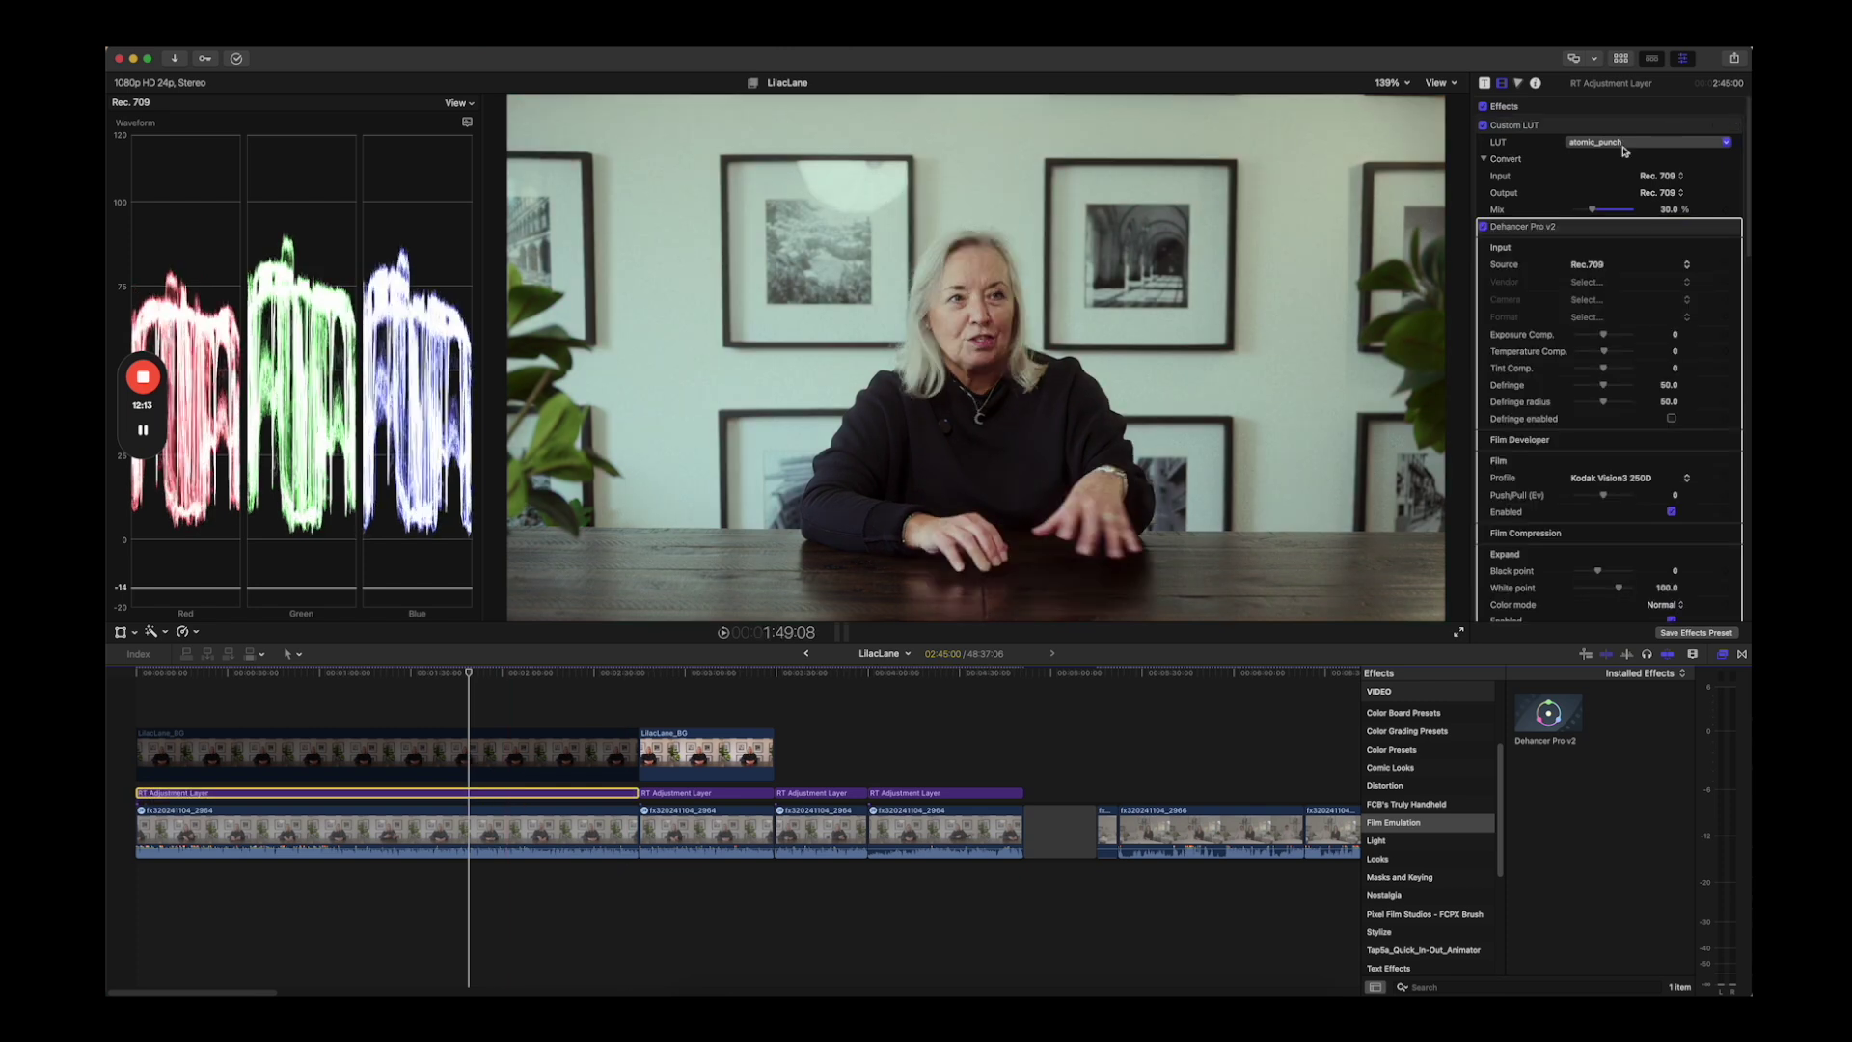
Set Dehancer's film profile to Fujicolor Pro 400H on the first adjustment layer
scroll(1627, 500, "down", 2)
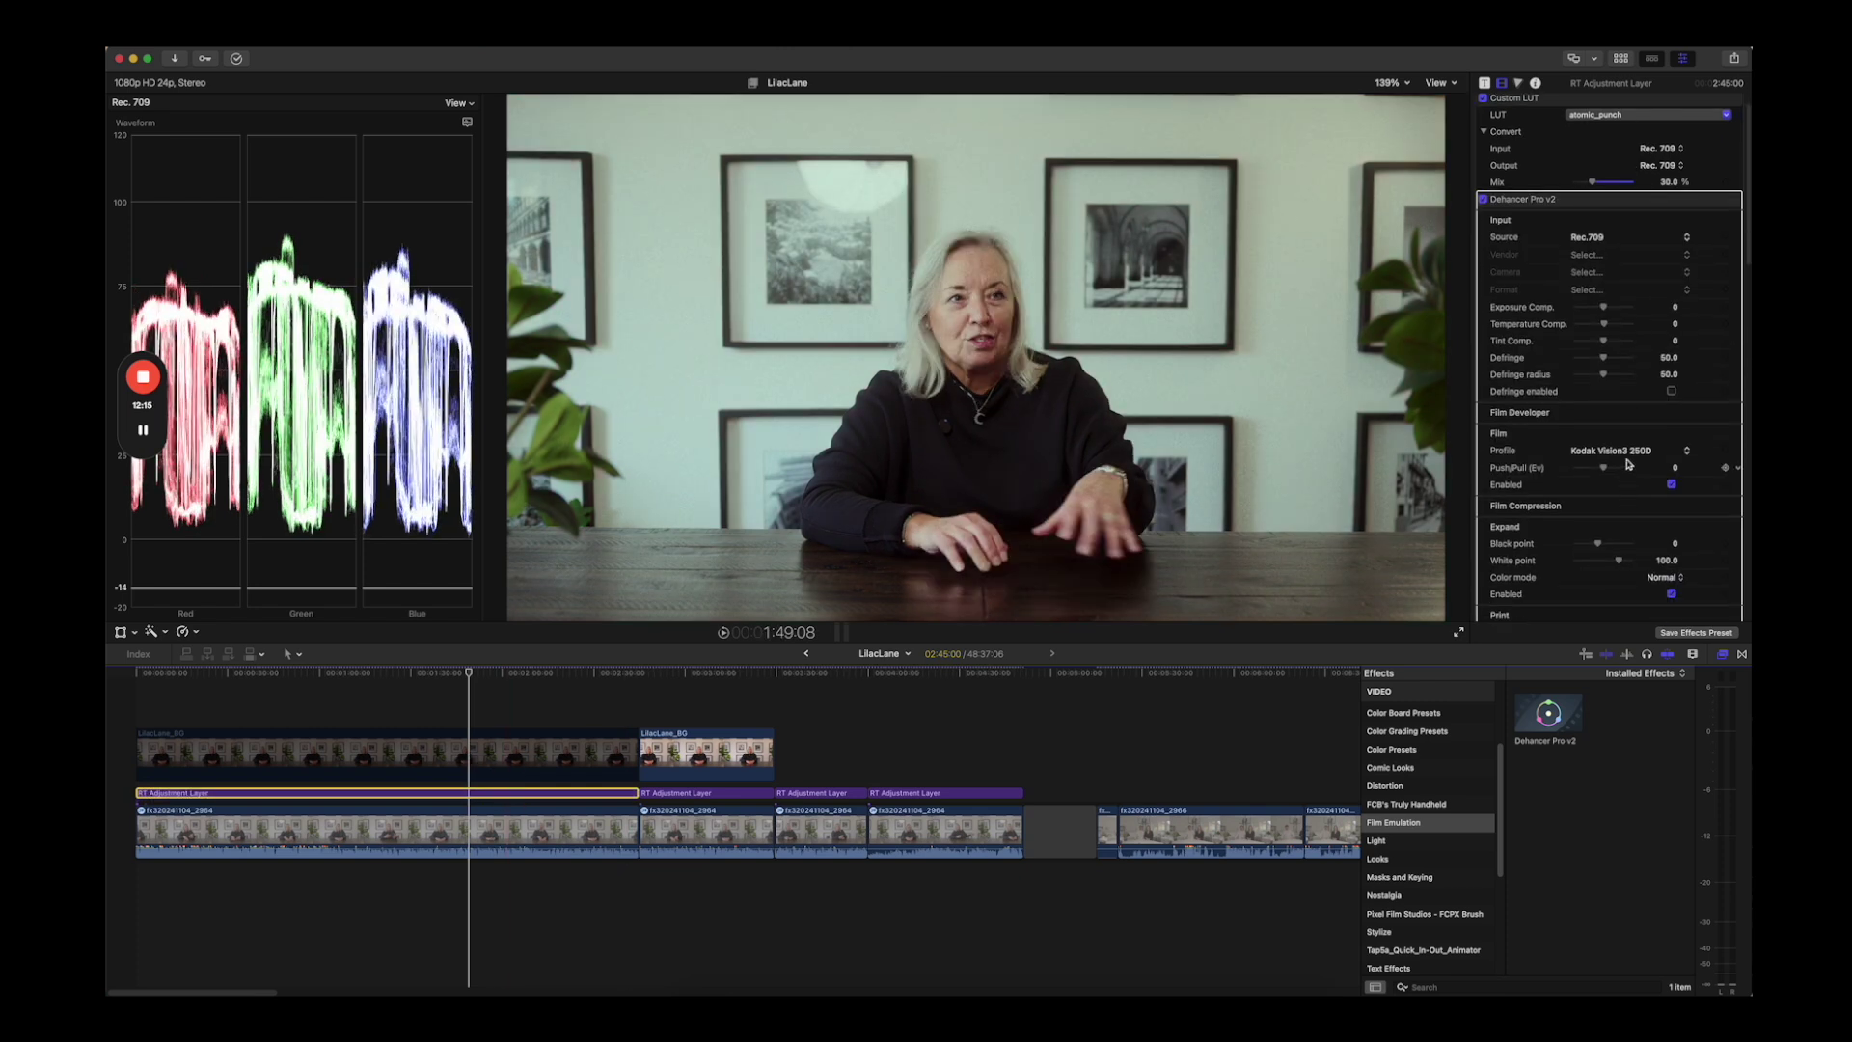
left_click(1628, 459)
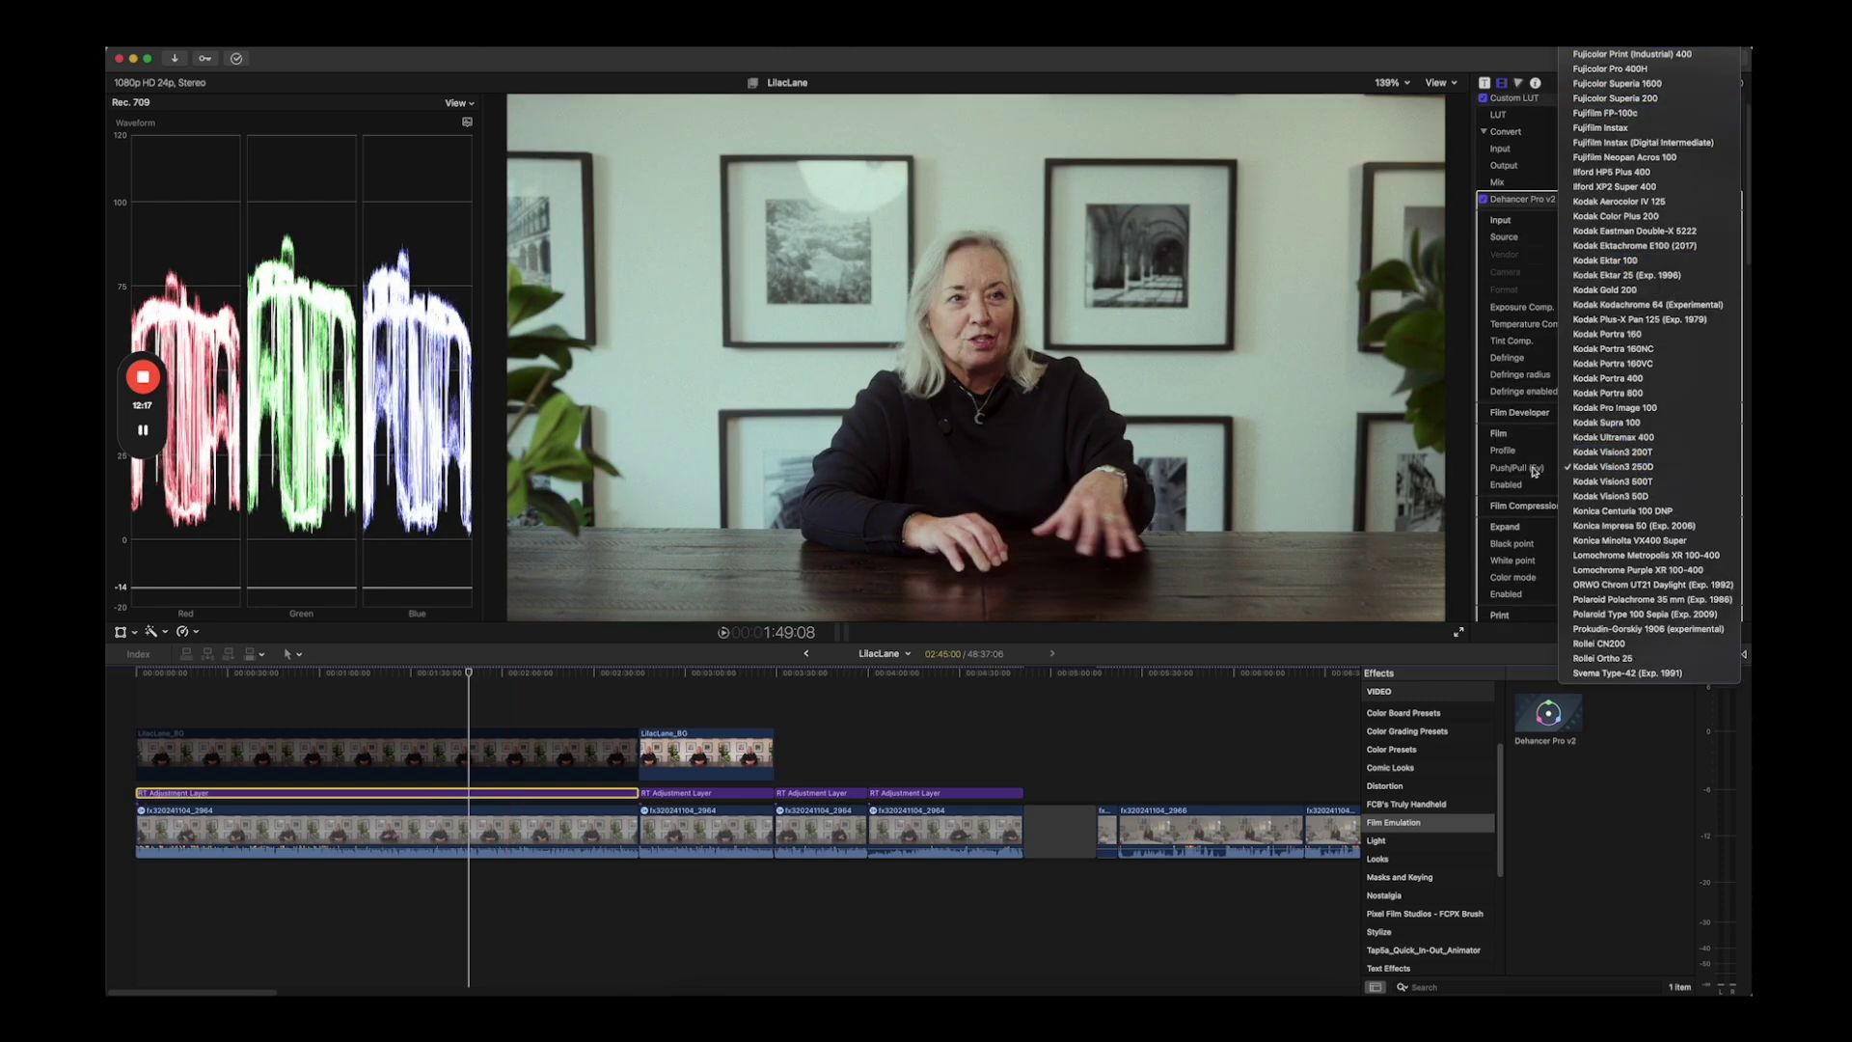
left_click(1551, 440)
left_click(1644, 452)
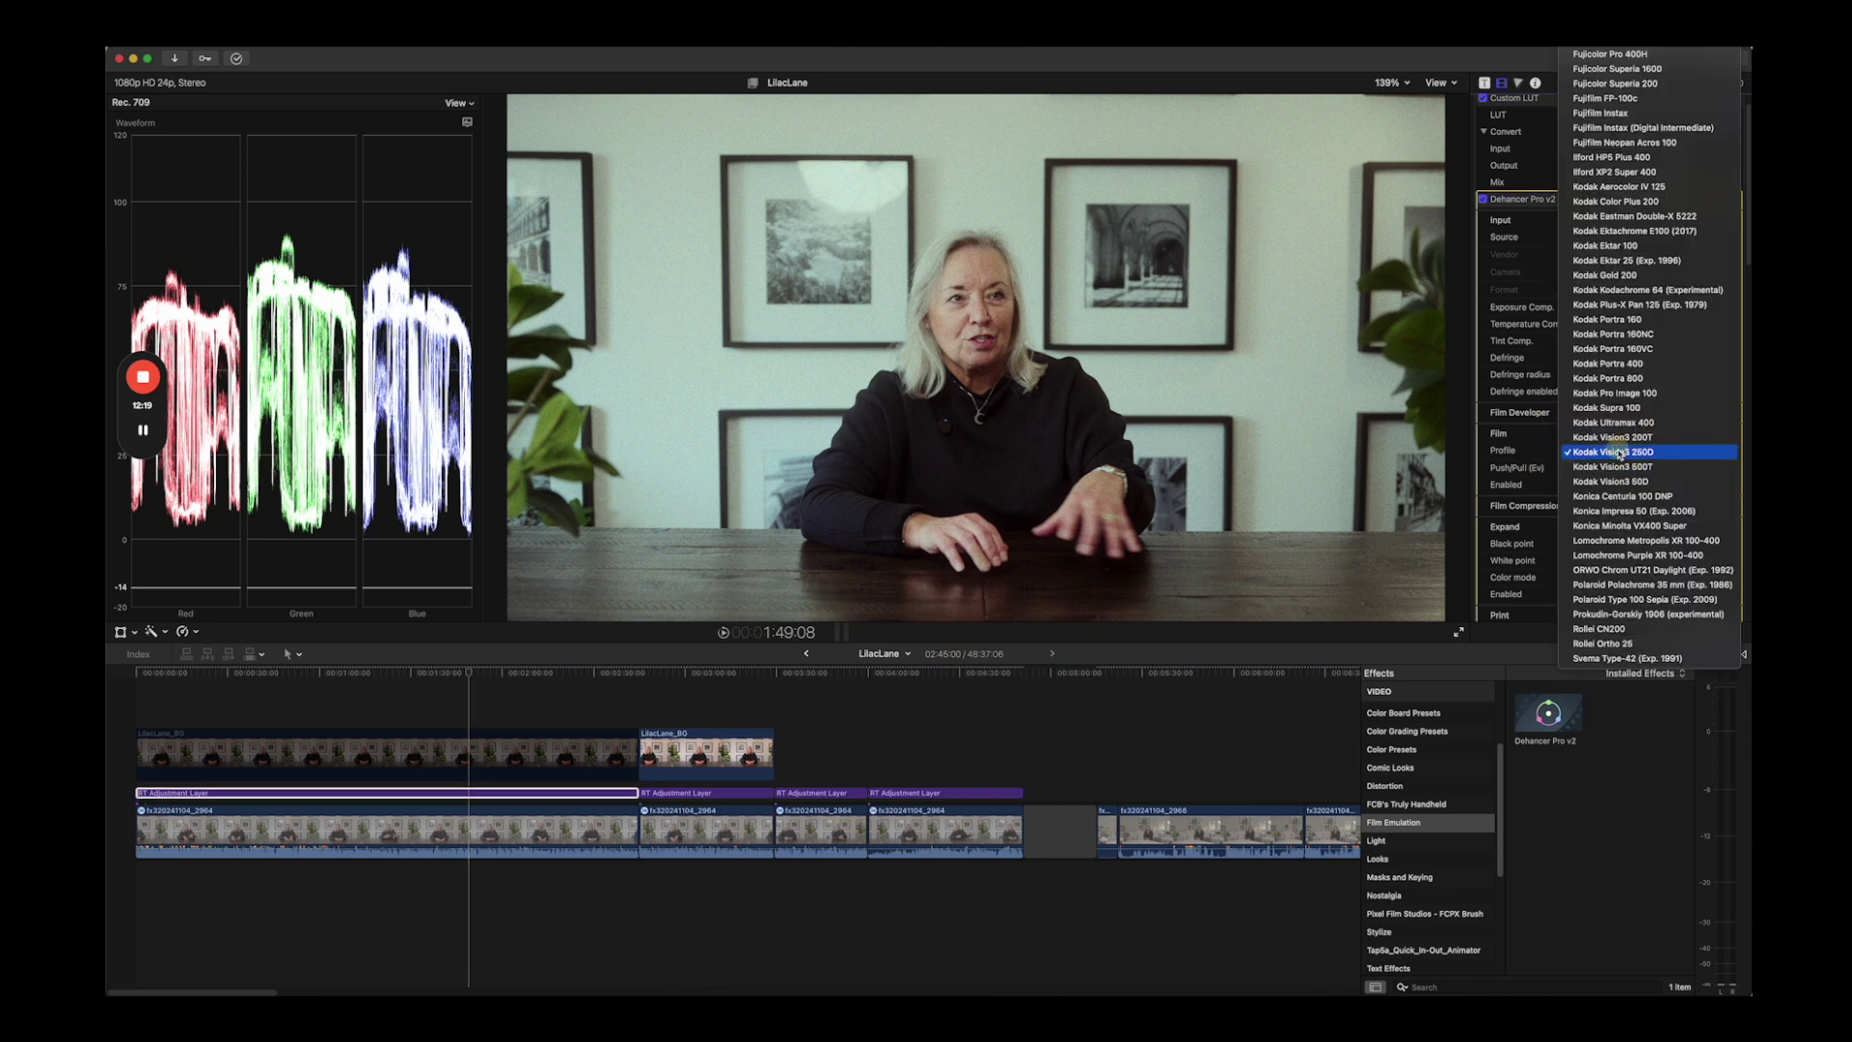
scroll(1655, 265, "up", 5)
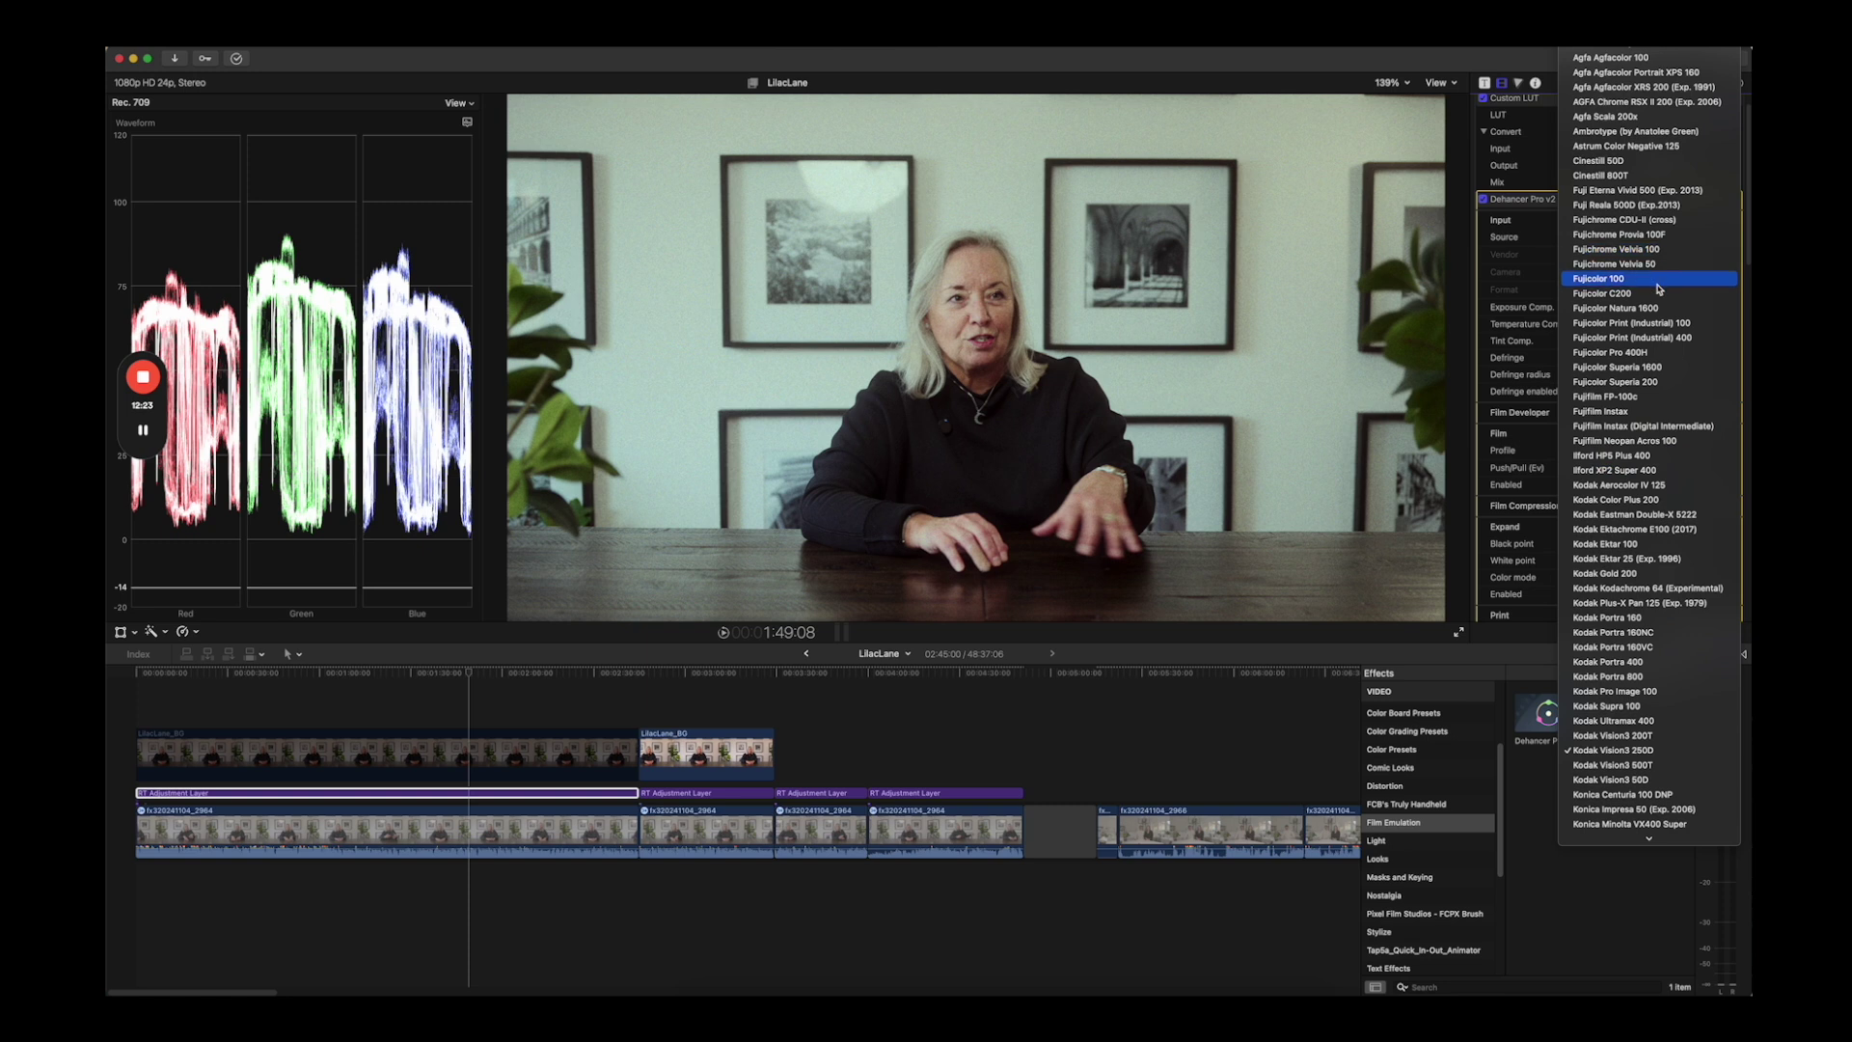
left_click(1656, 352)
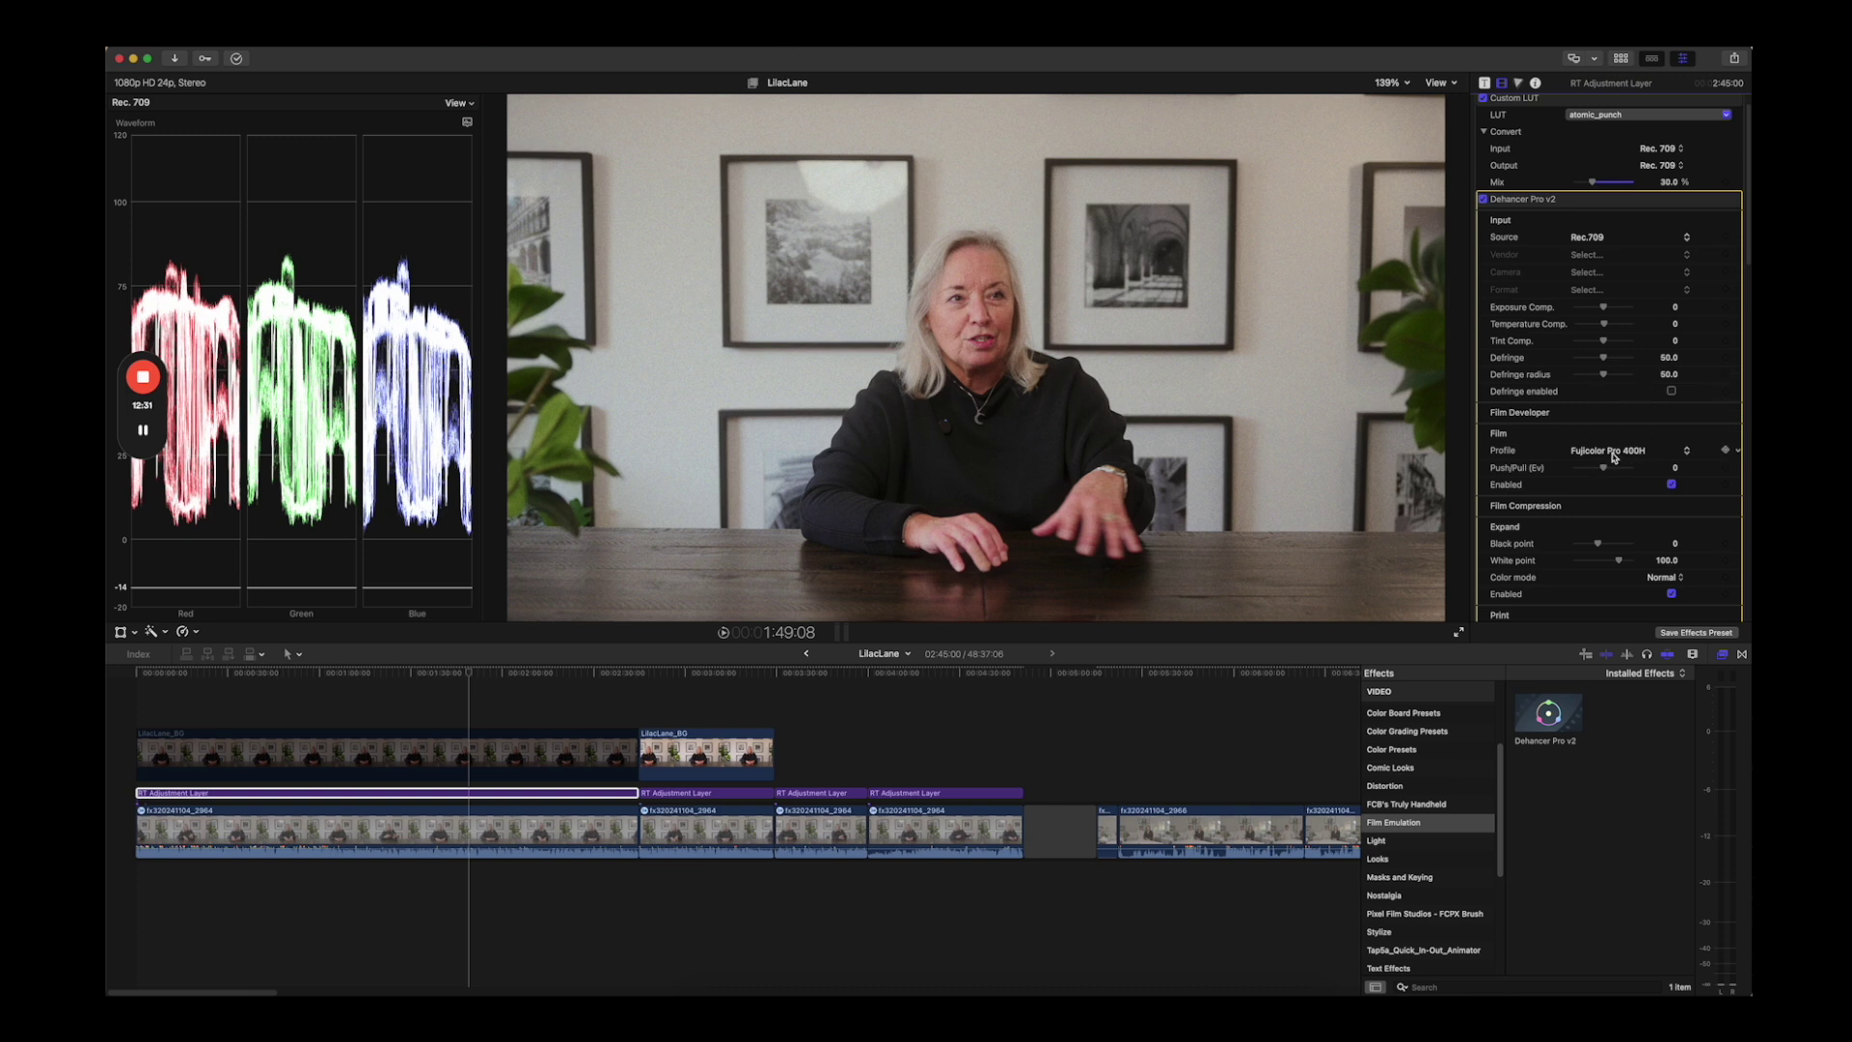
Disable Dehancer's Film Grain and set its Print profile to Kodak Endura Glossy Paper
scroll(1640, 478, "down", 5)
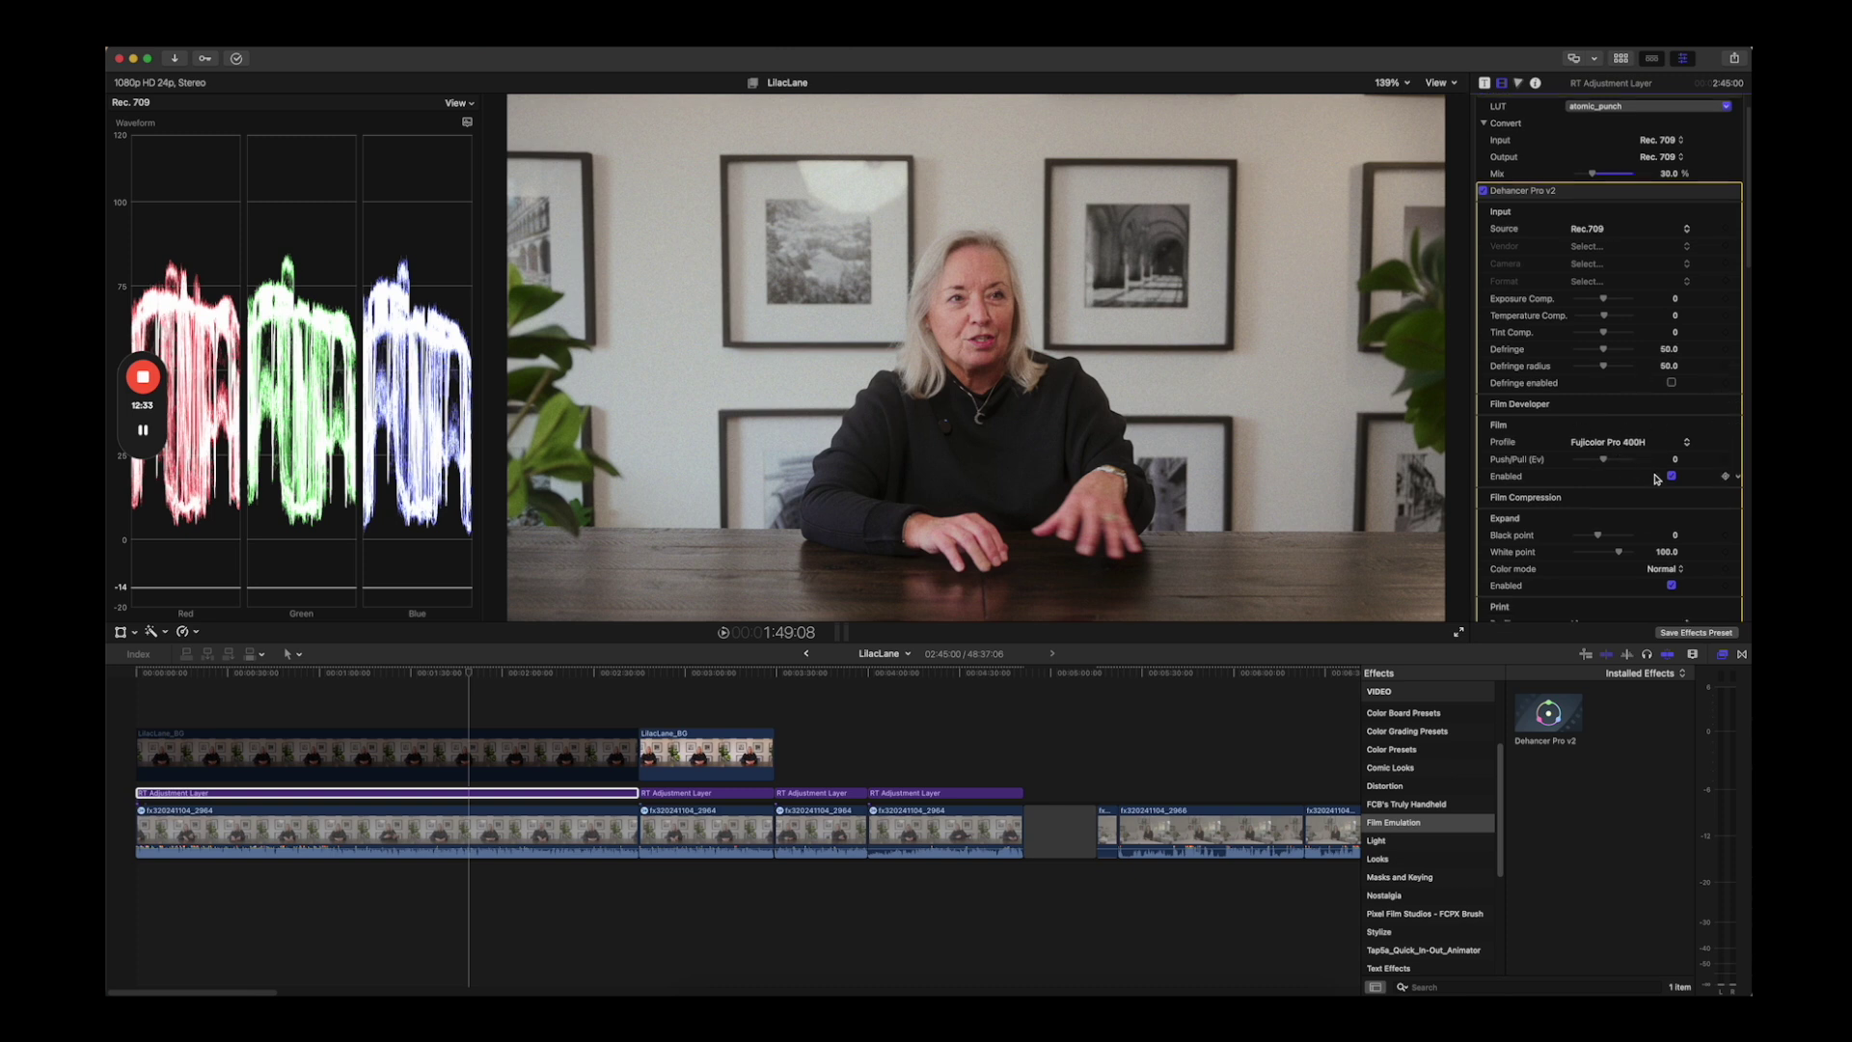
scroll(1657, 485, "down", 1)
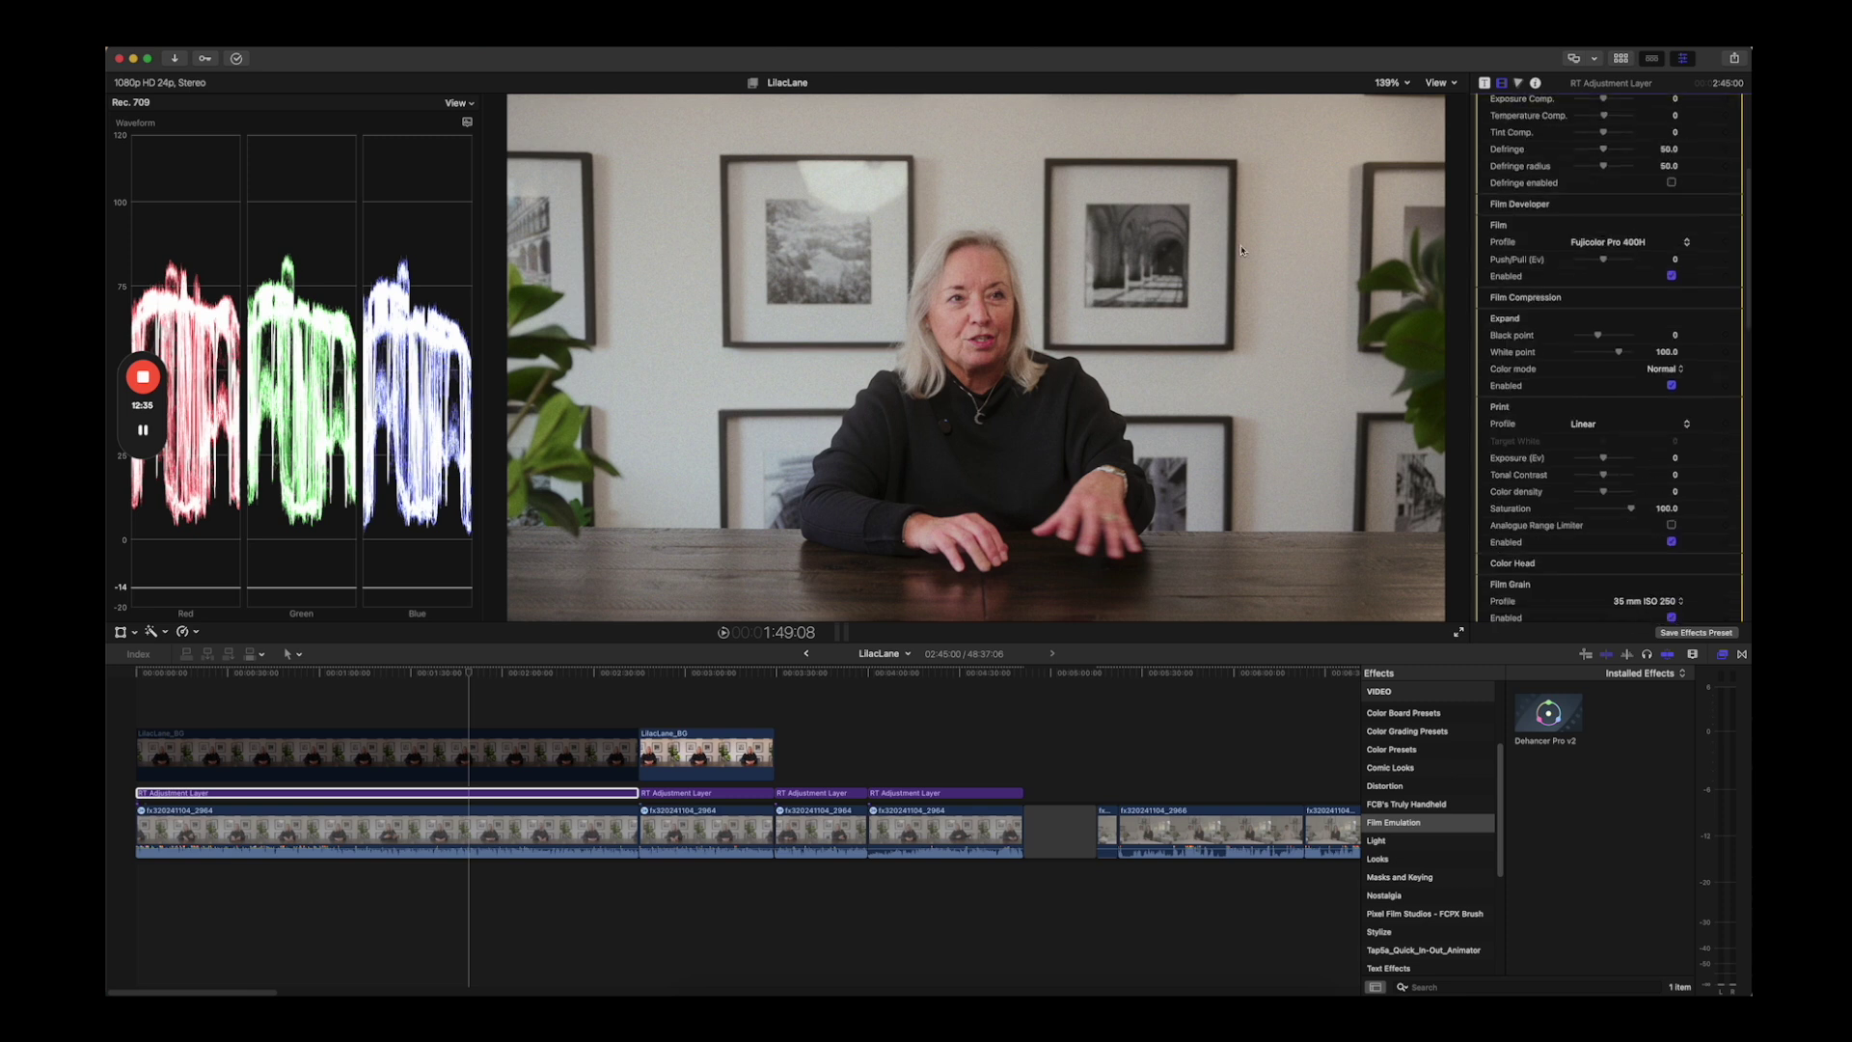
scroll(1640, 403, "down", 4)
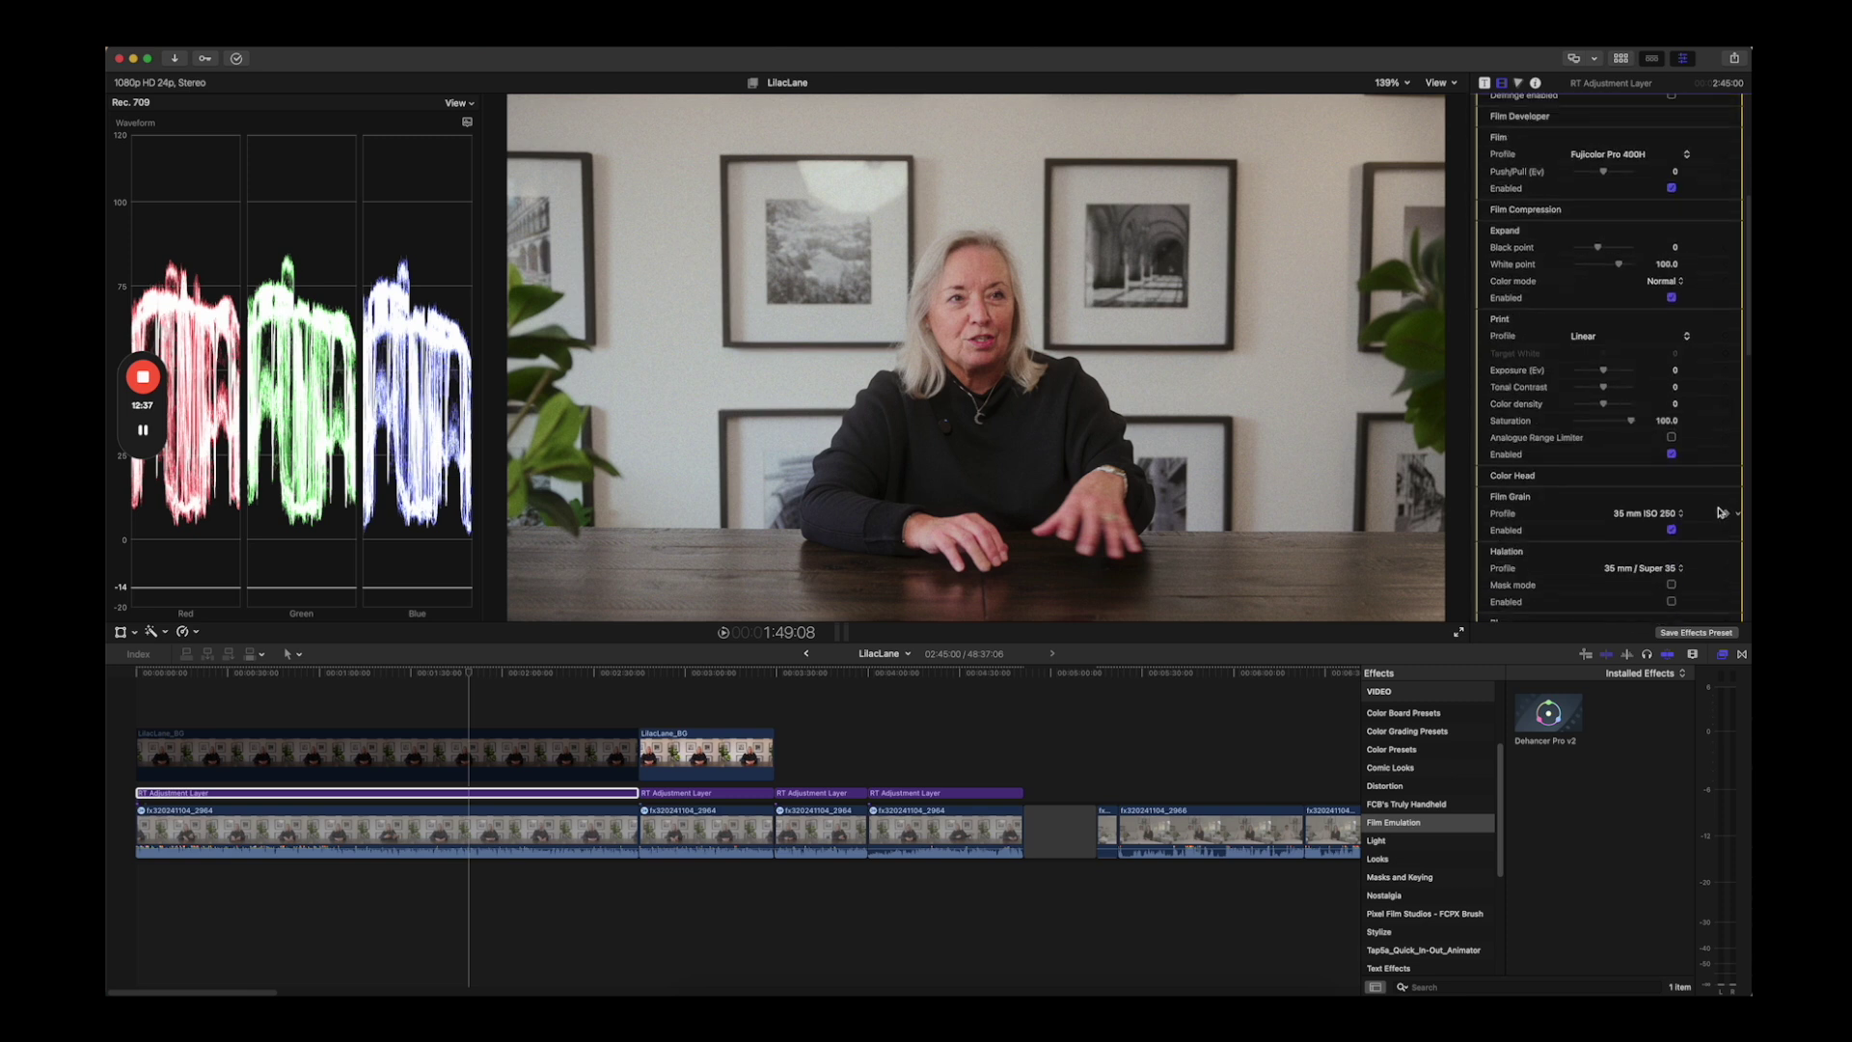
left_click(1672, 529)
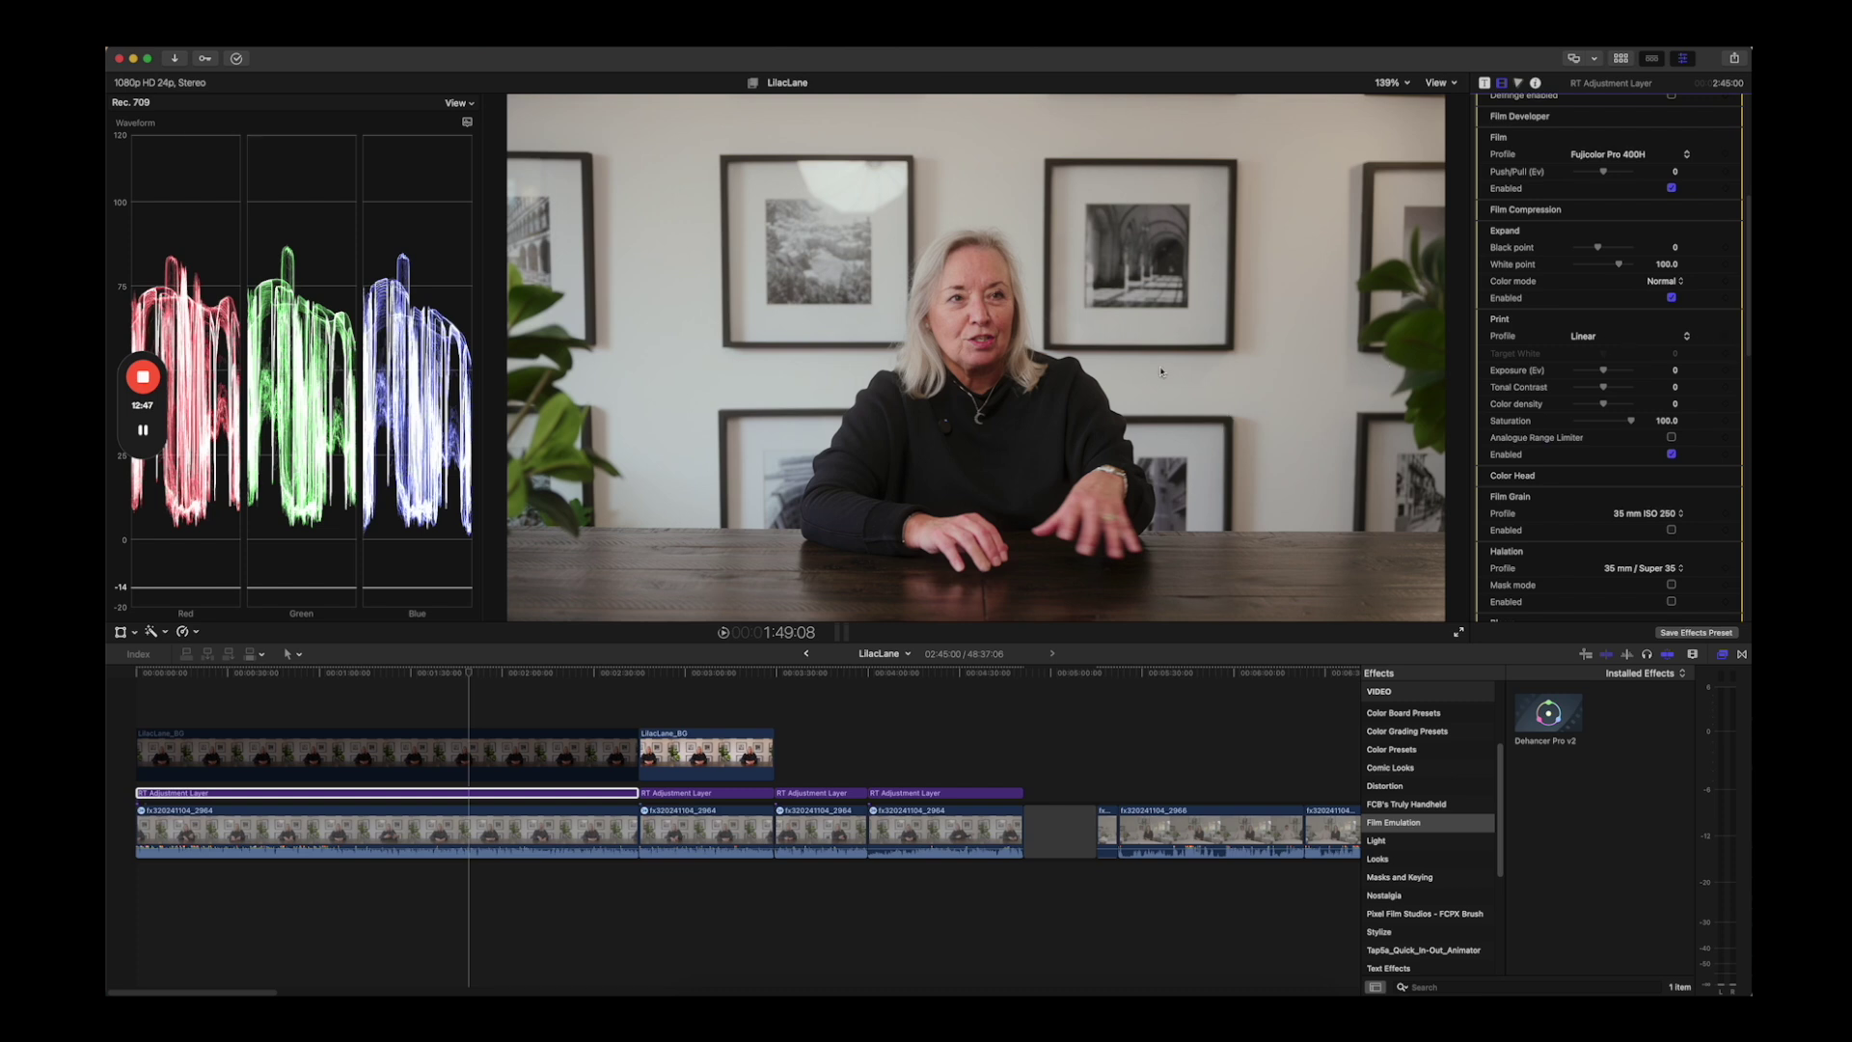
left_click(1583, 337)
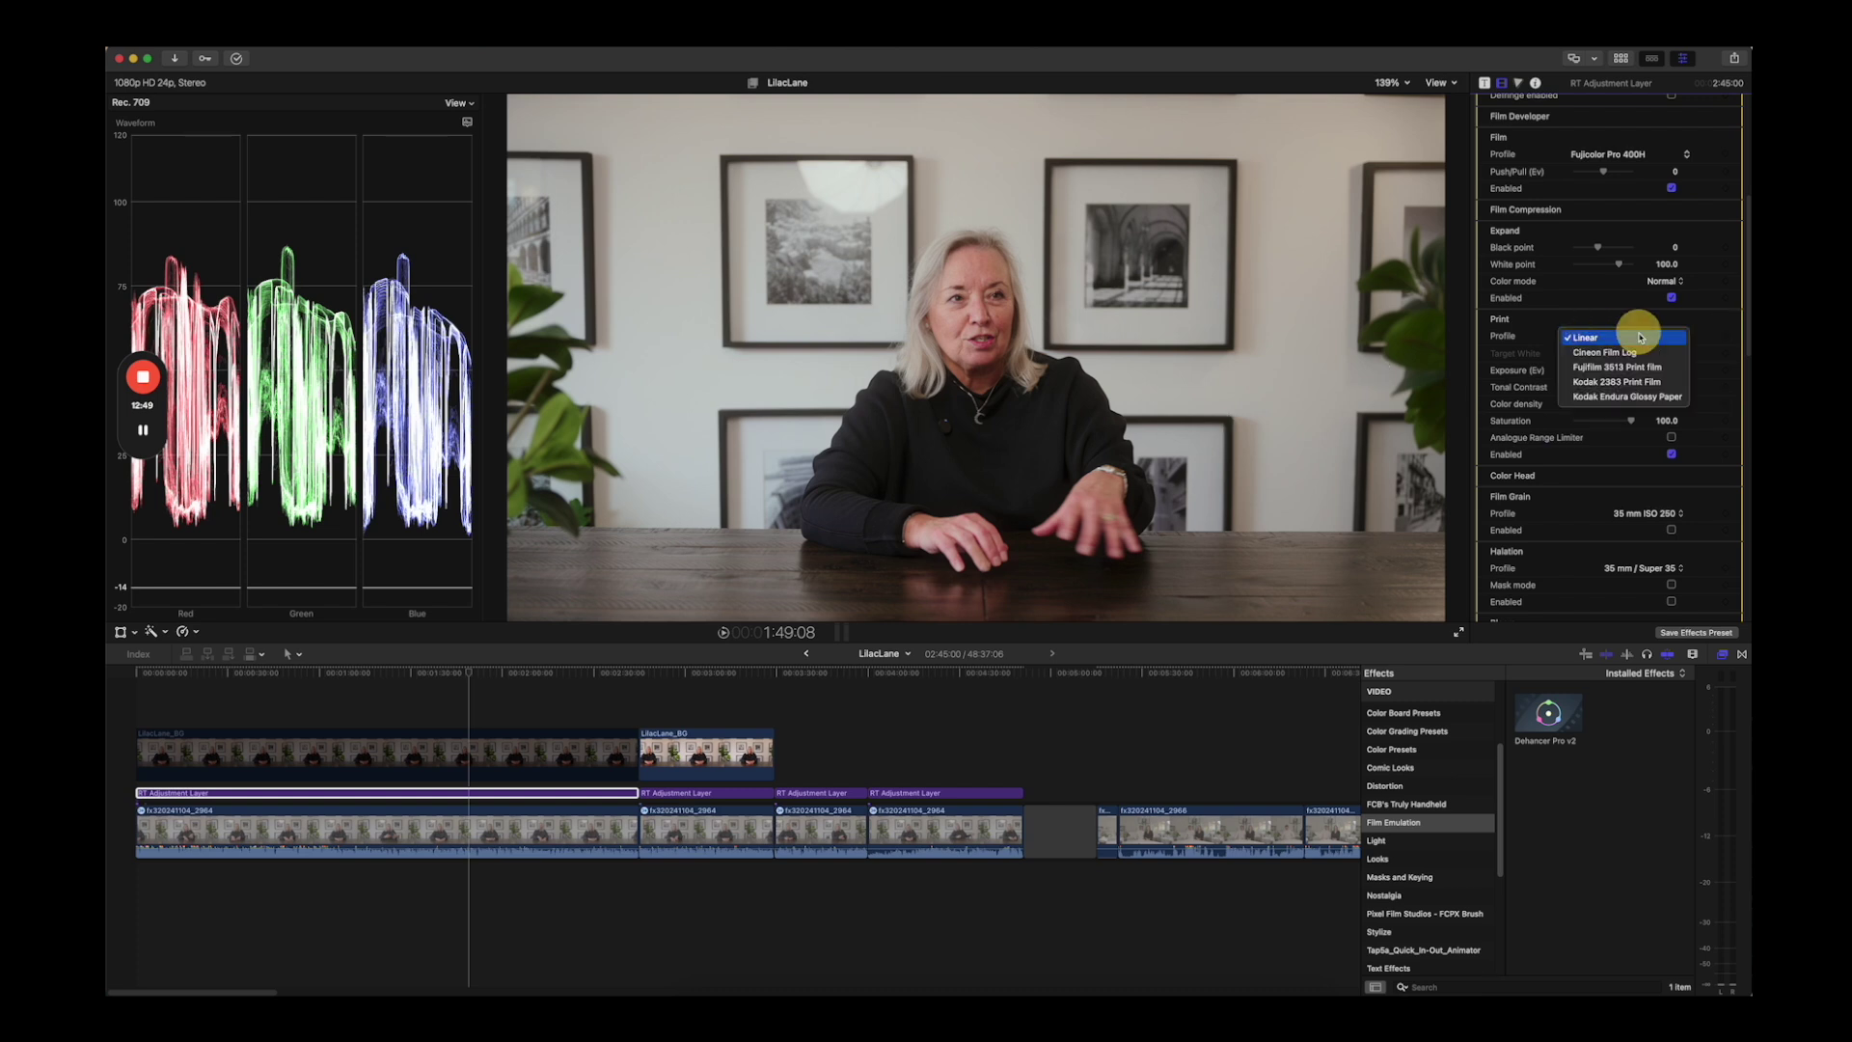
left_click(1607, 404)
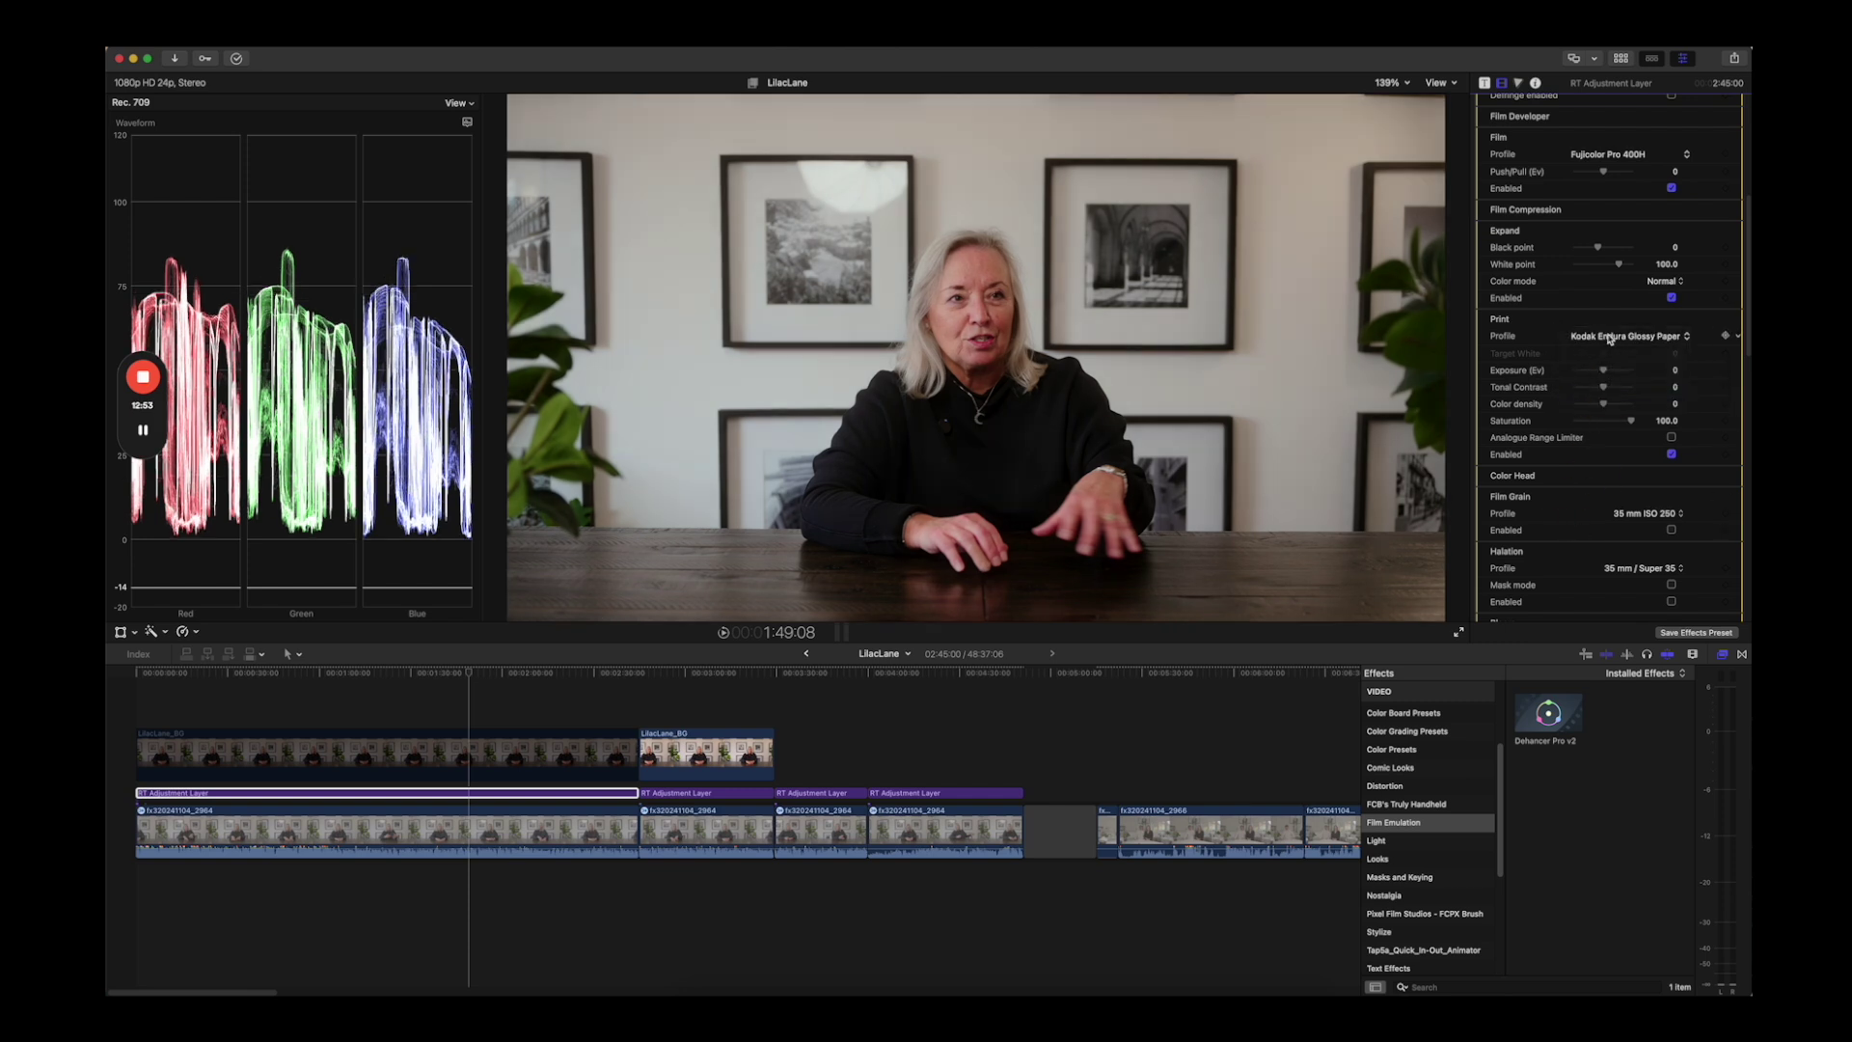
Preview Dehancer's Halation on the shot by enabling it and disabling it again
scroll(1628, 366, "down", 5)
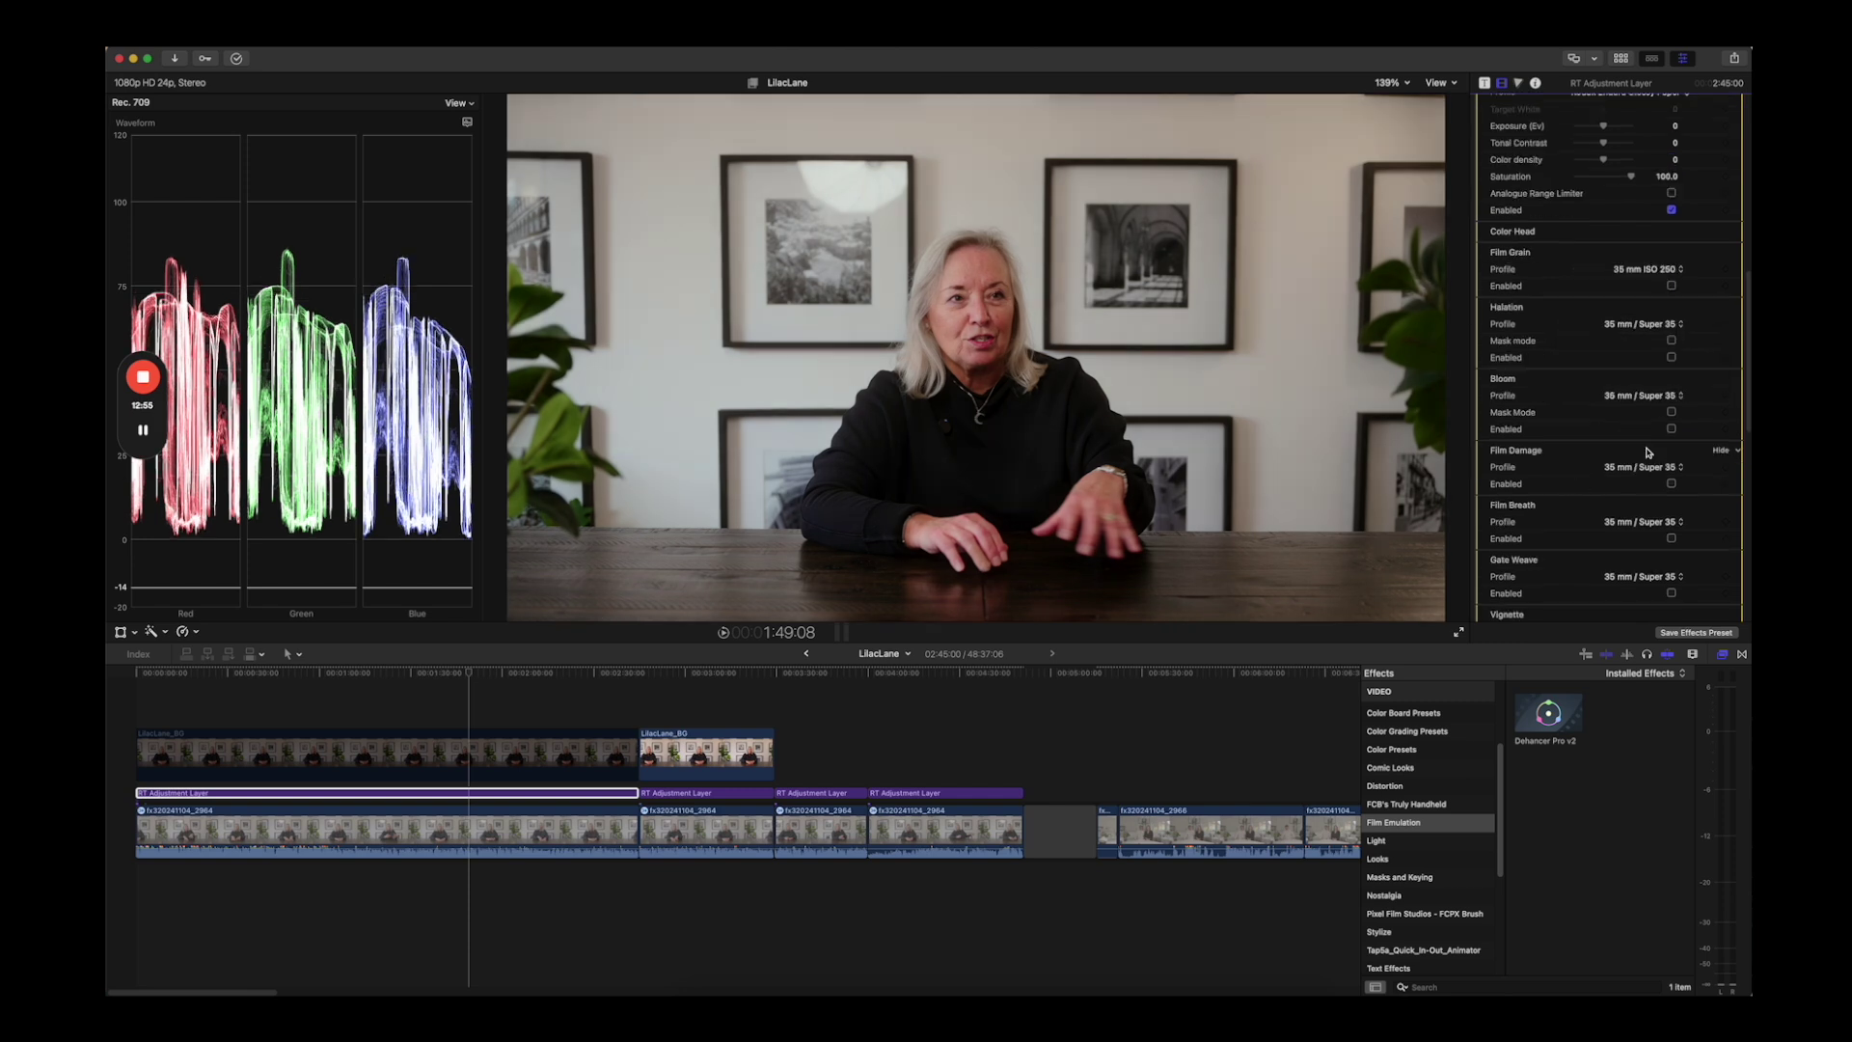
left_click(1672, 357)
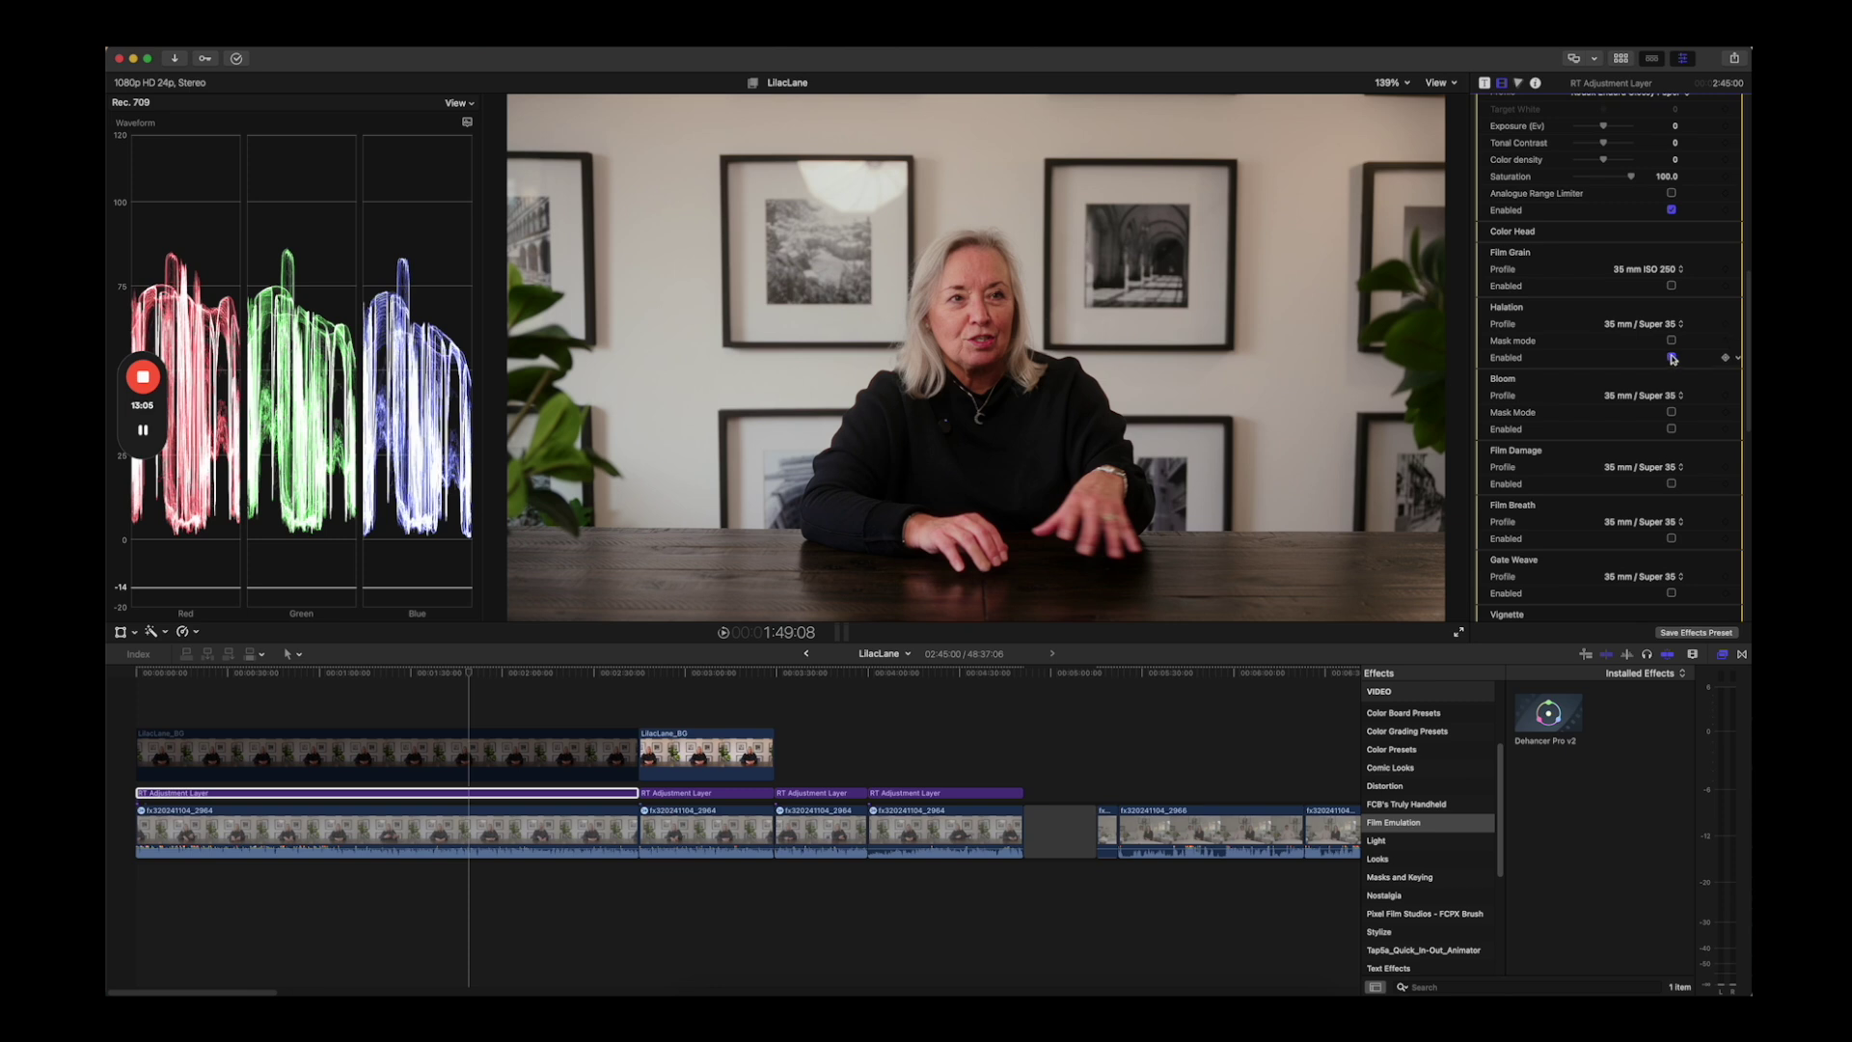
left_click(1672, 357)
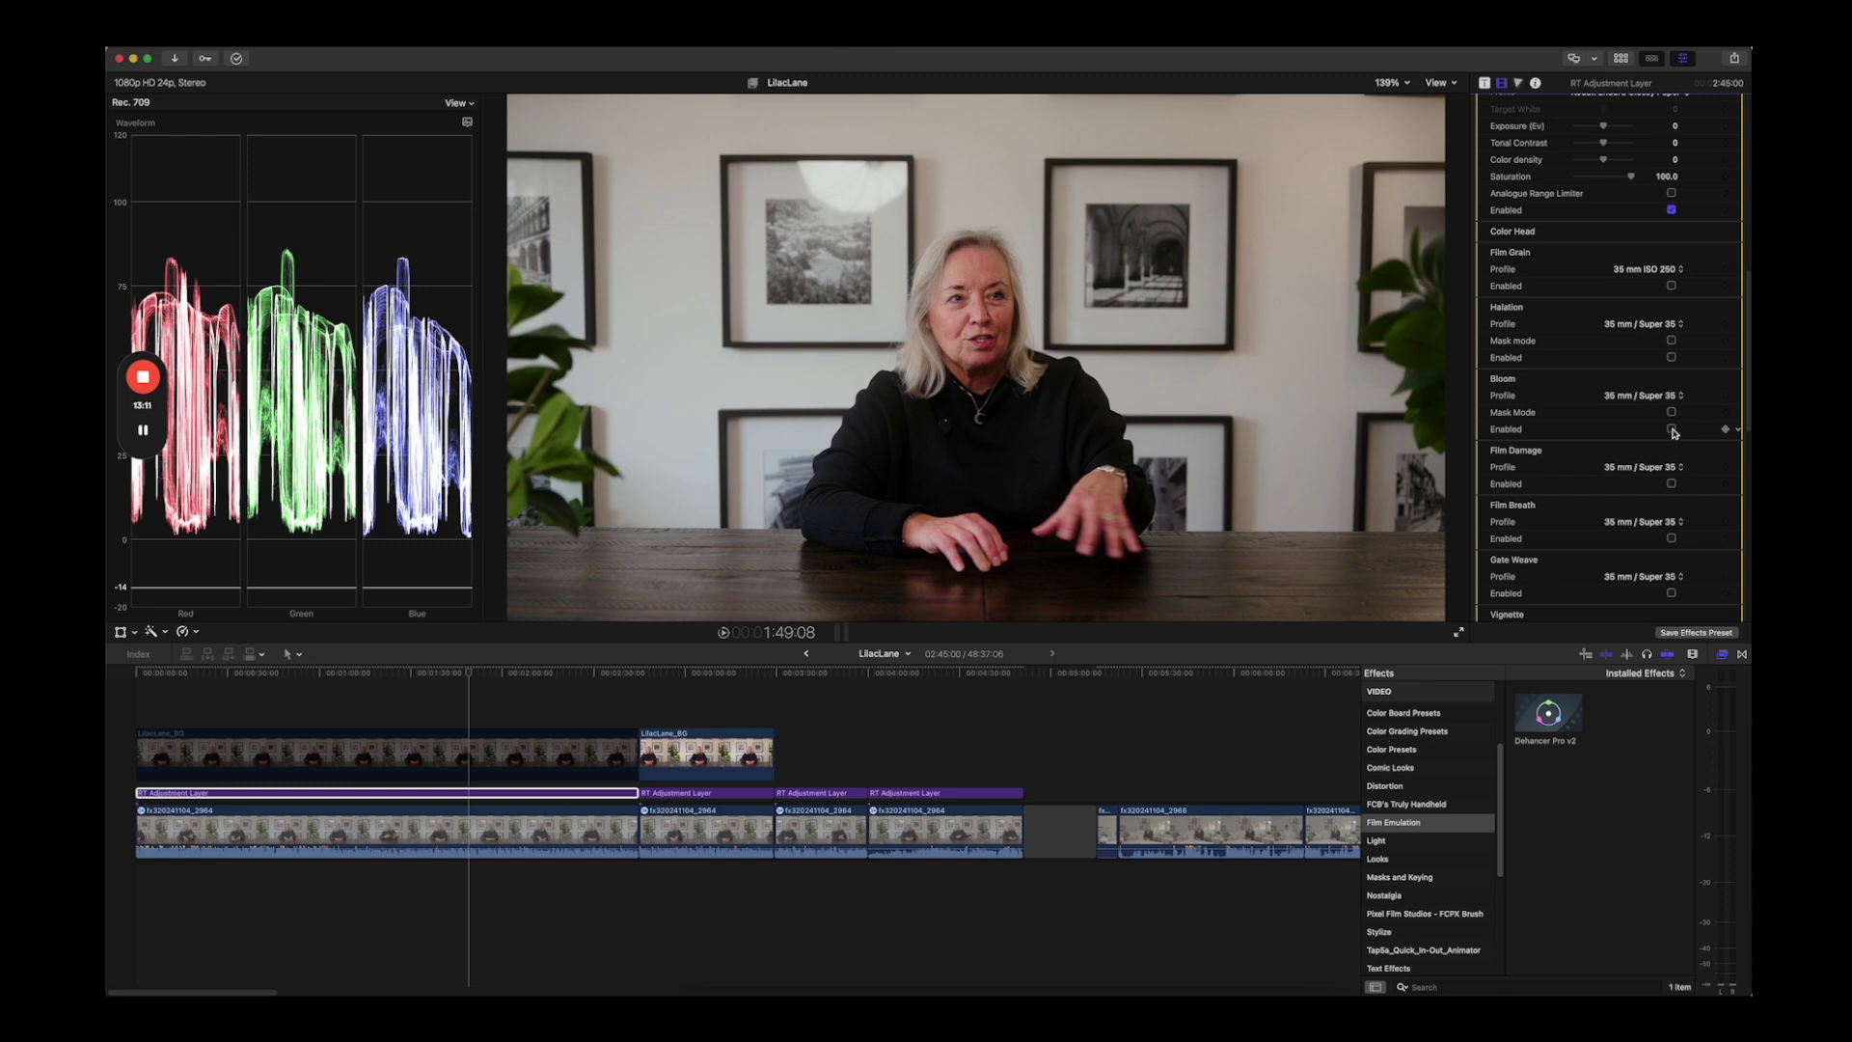
Toggle Dehancer's Bloom on and off repeatedly to compare its look on the shot, leaving it off
left_click(1672, 430)
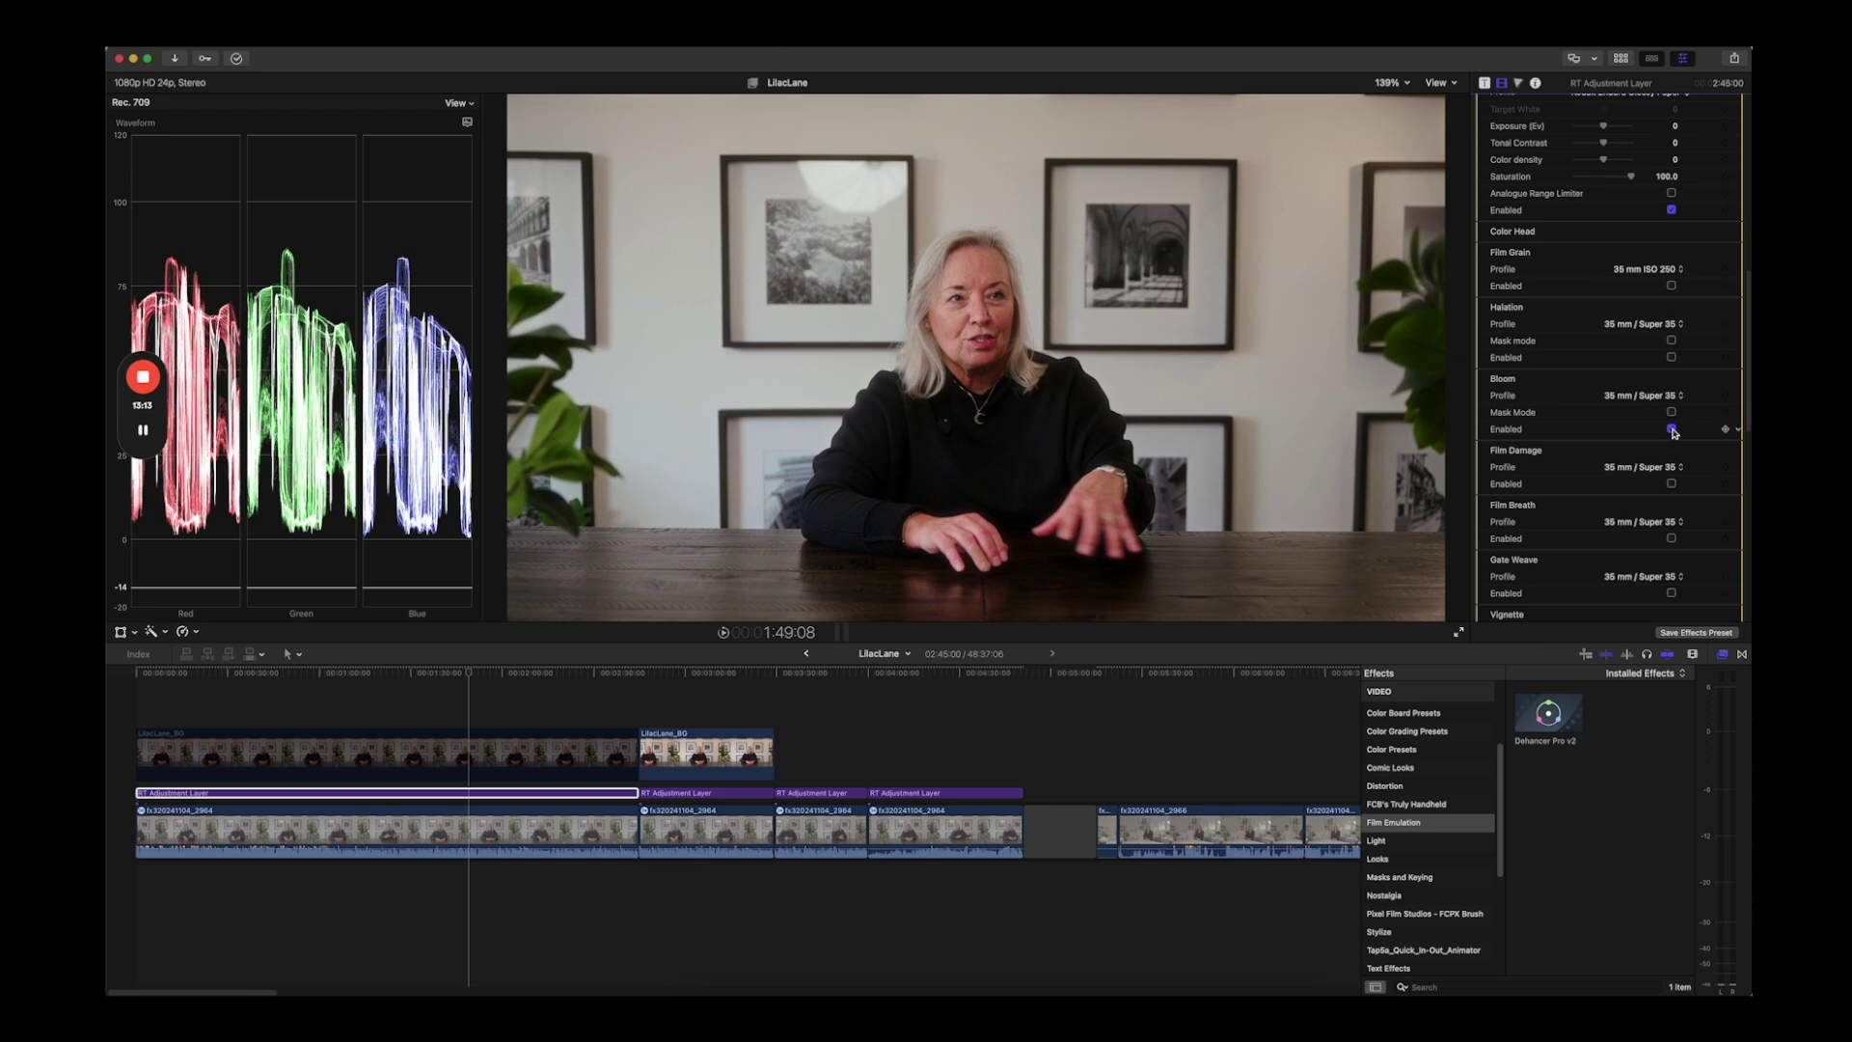
left_click(1673, 430)
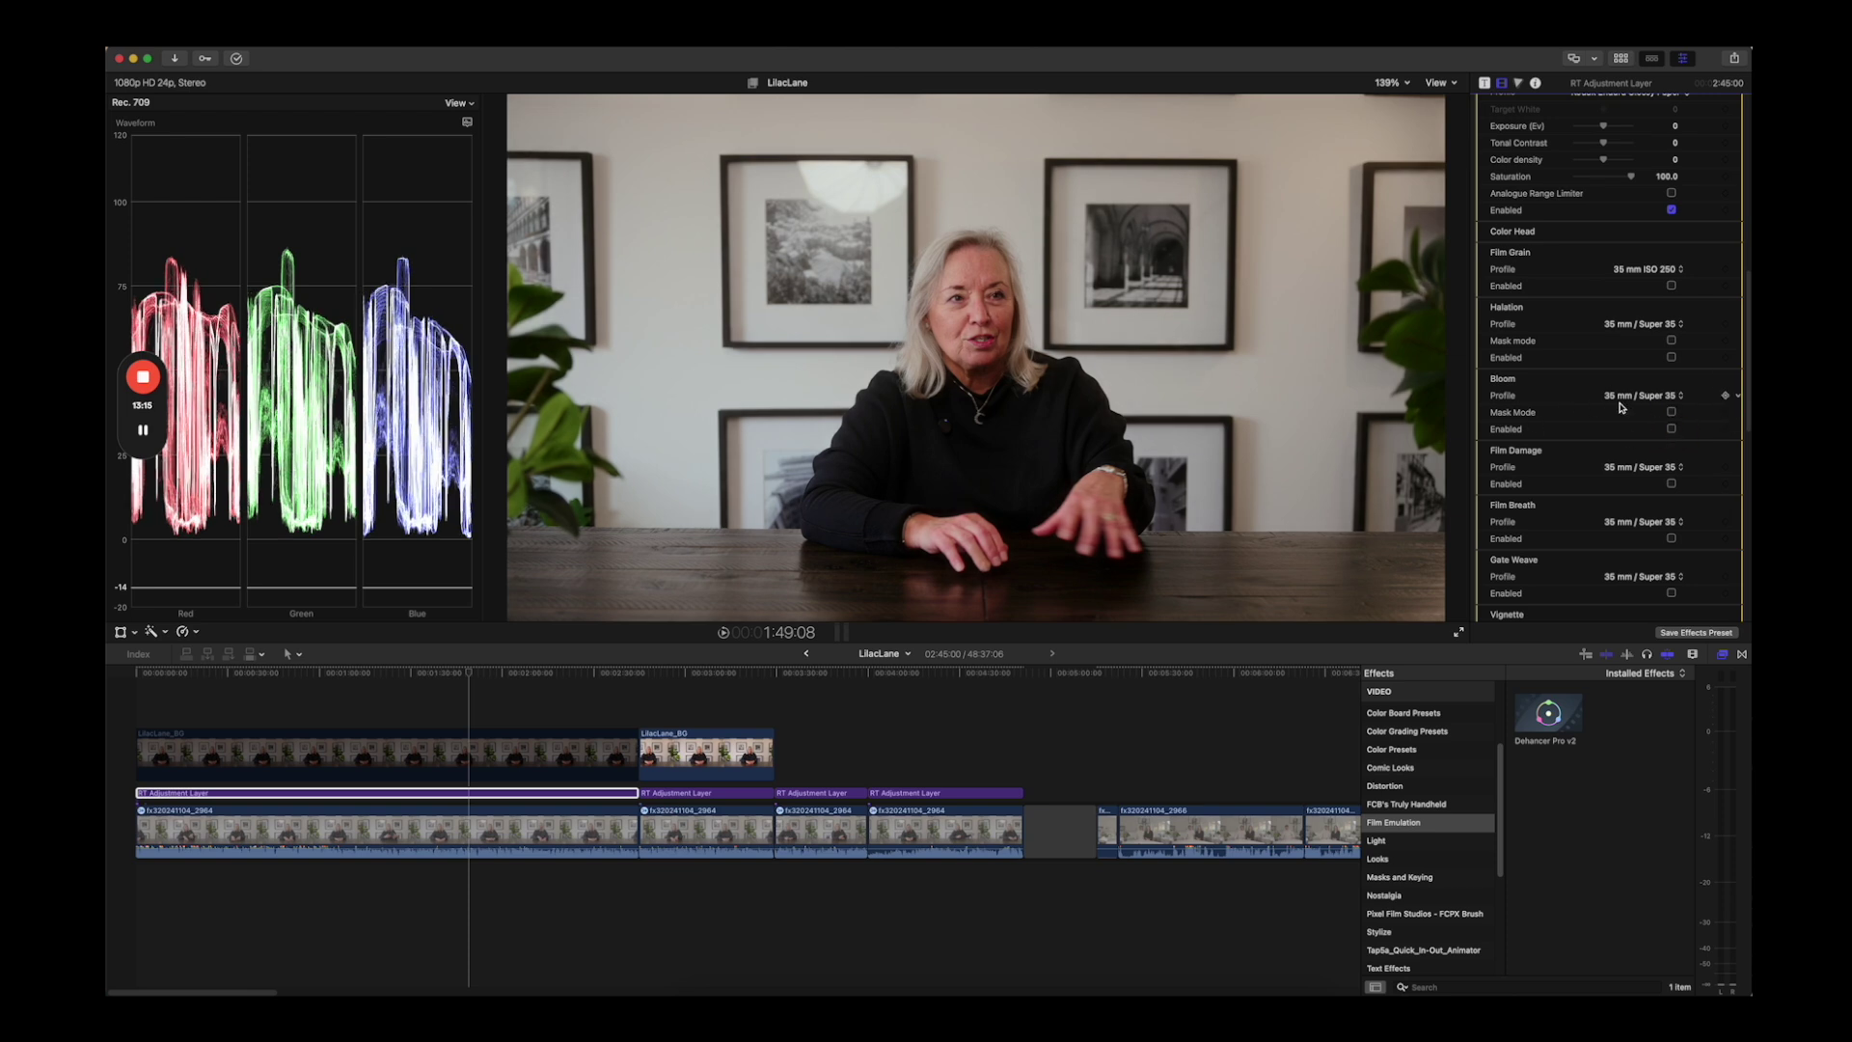
left_click(1672, 430)
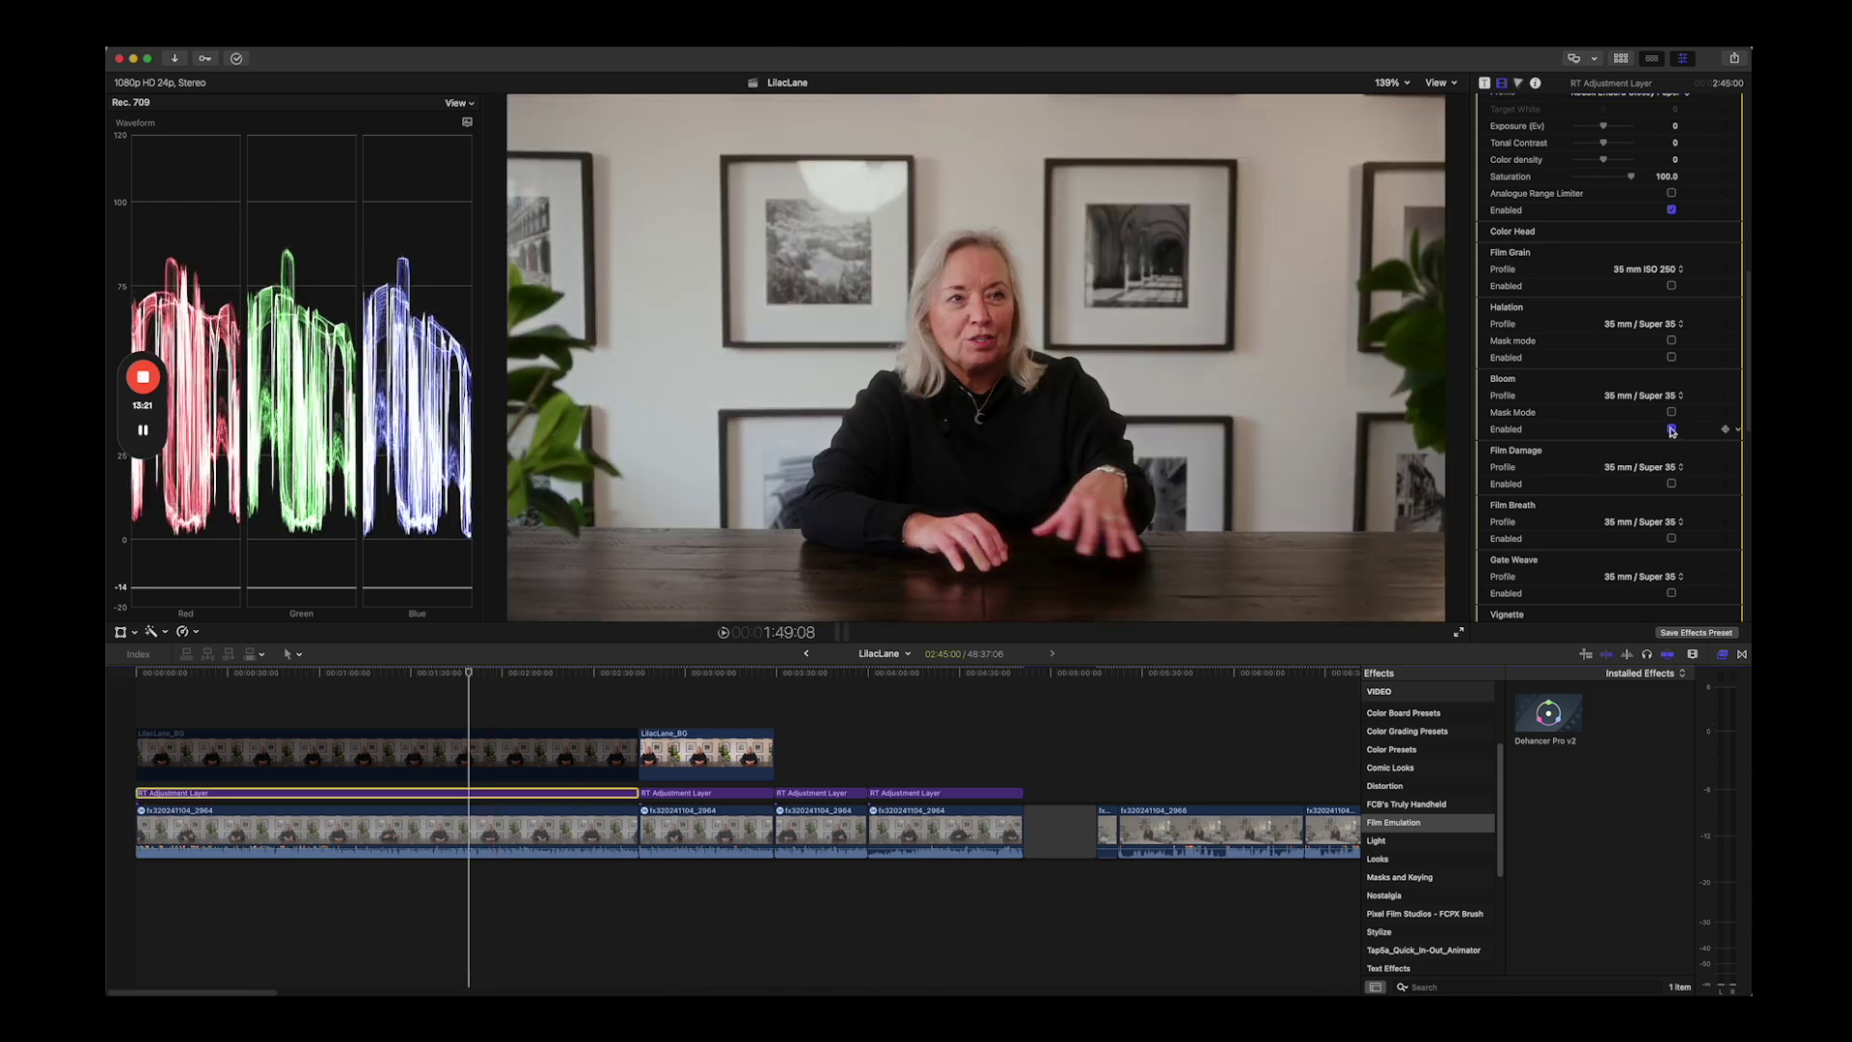
left_click(1672, 429)
left_click(1672, 430)
left_click(1672, 430)
left_click(1672, 430)
left_click(1672, 429)
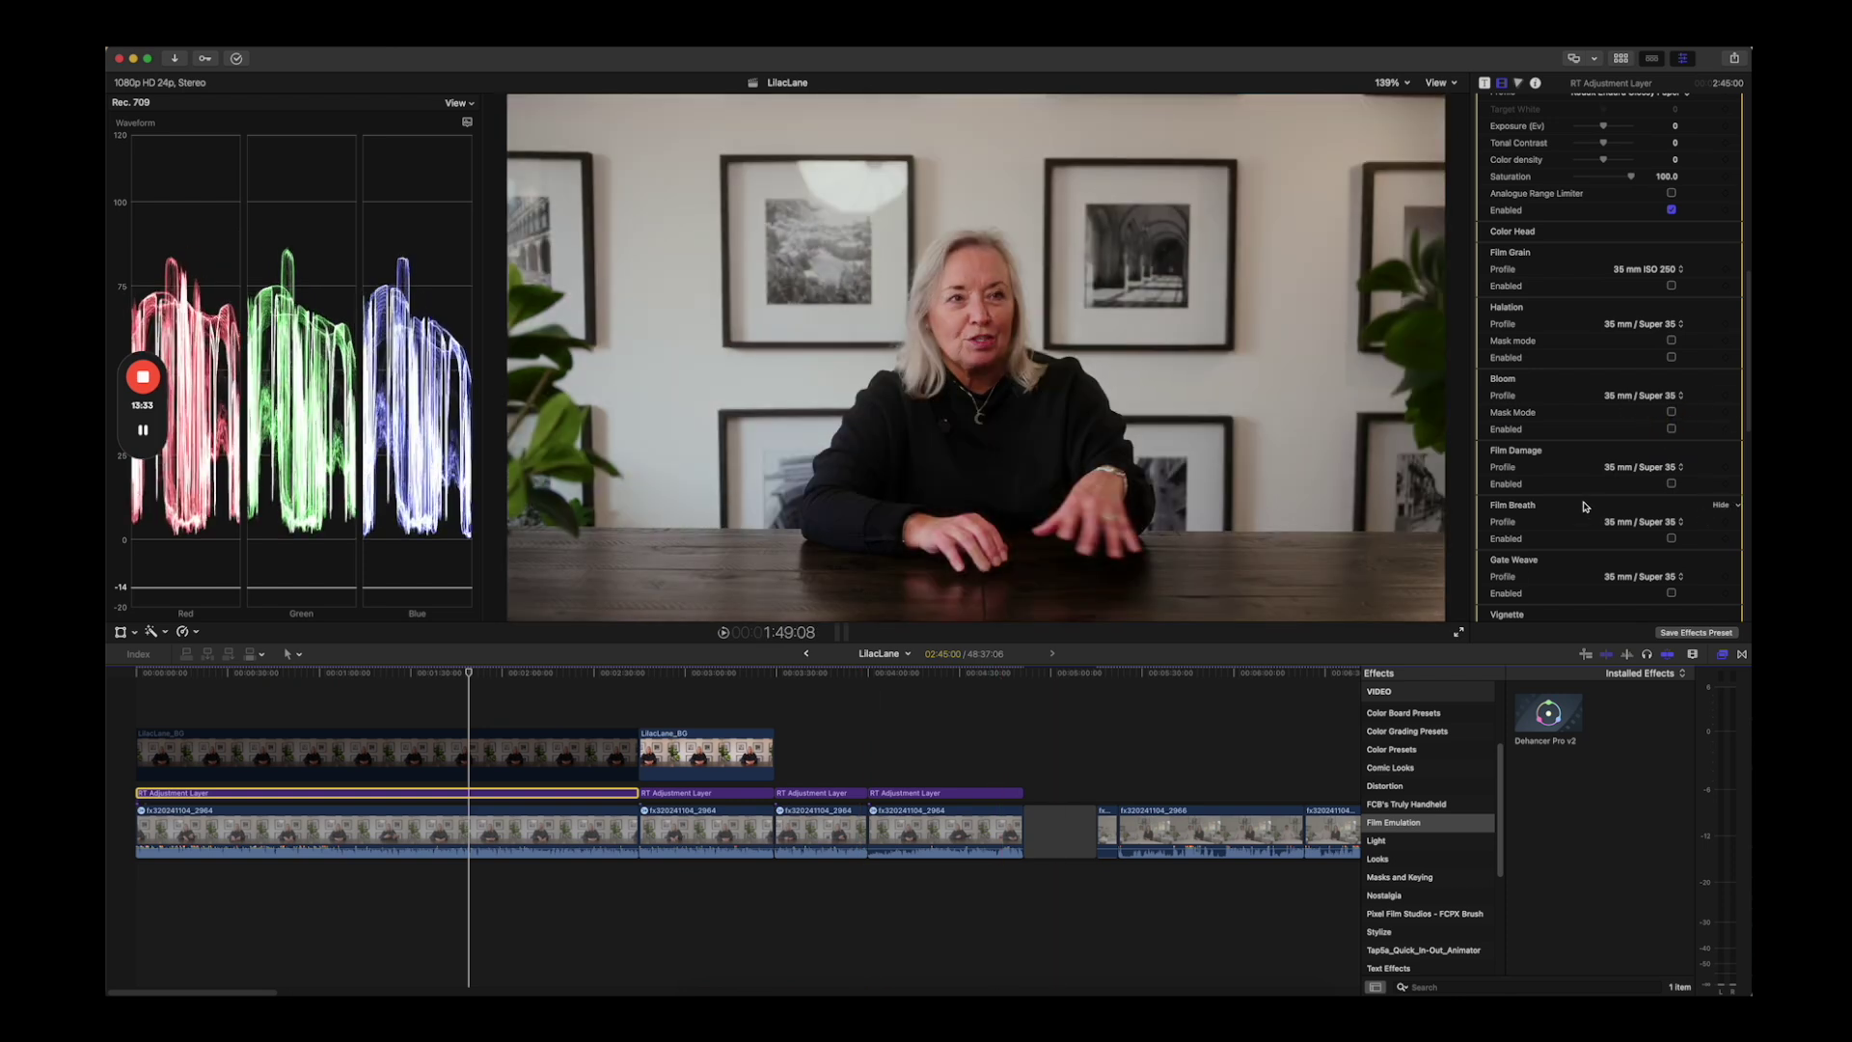
scroll(1588, 482, "up", 5)
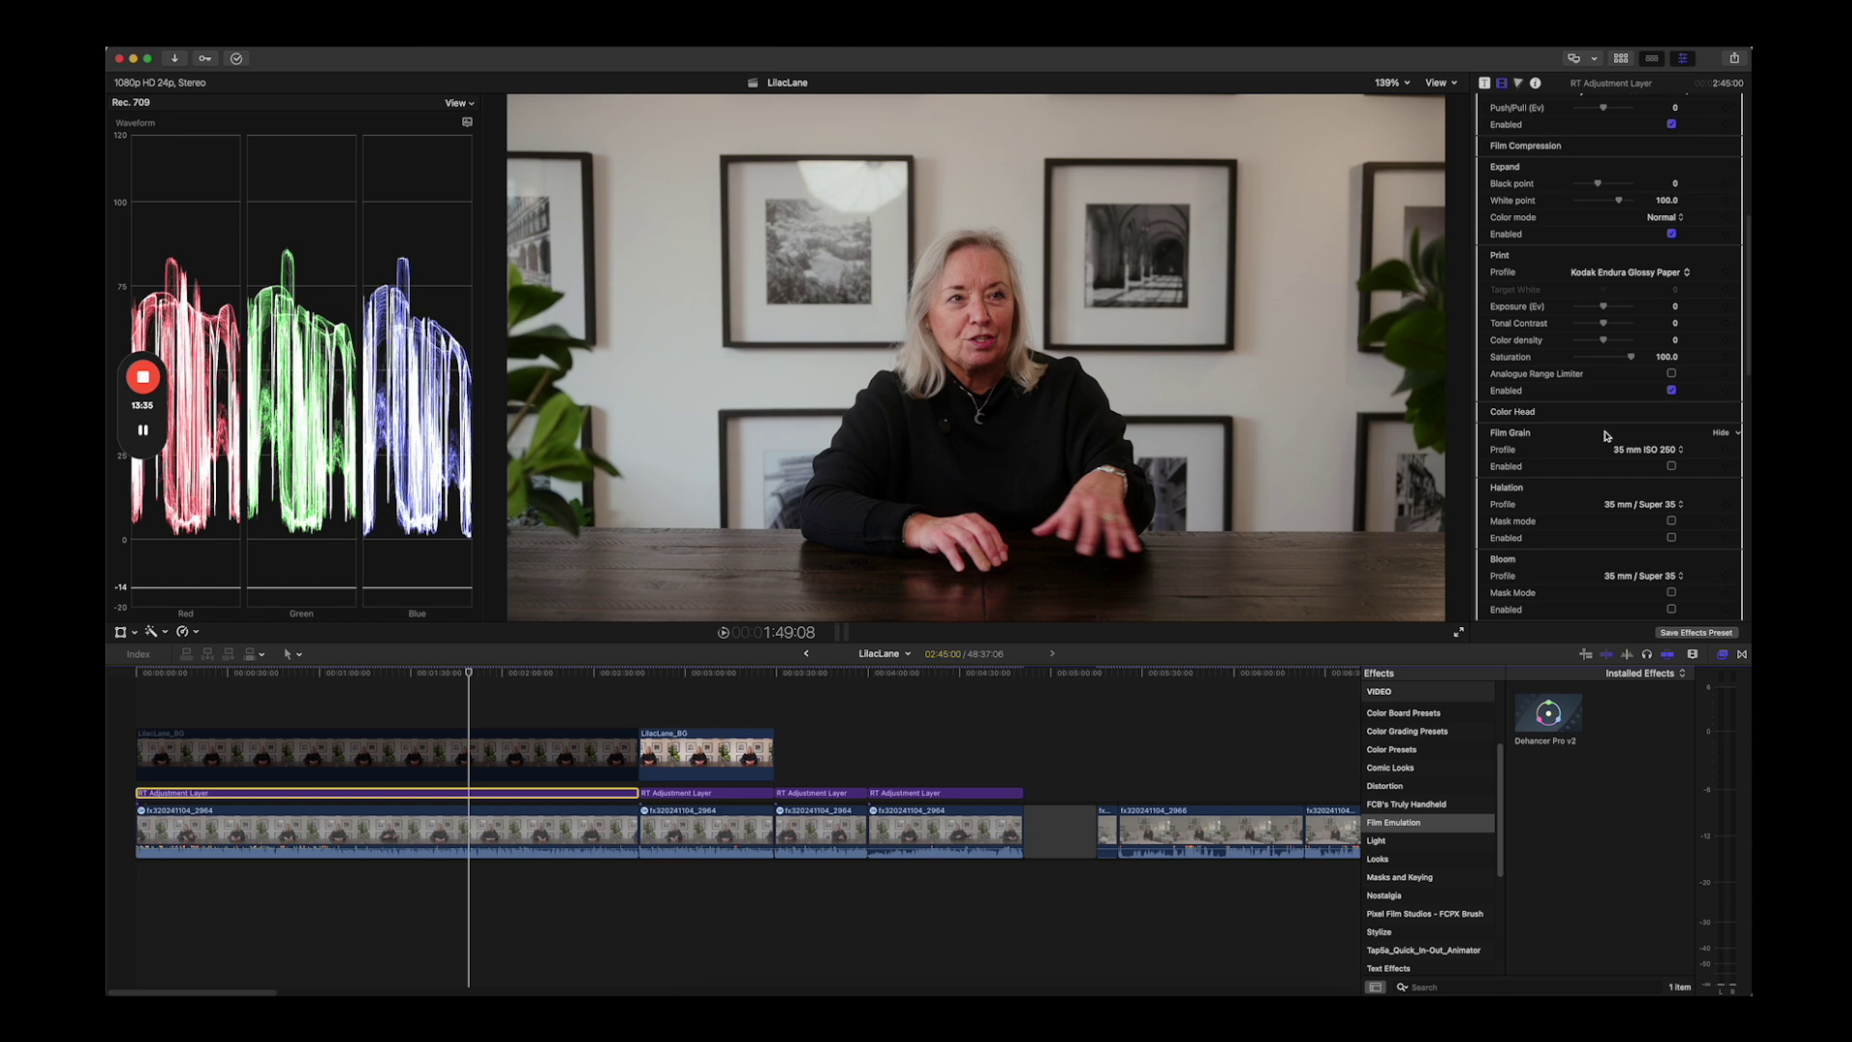
scroll(1606, 436, "up", 8)
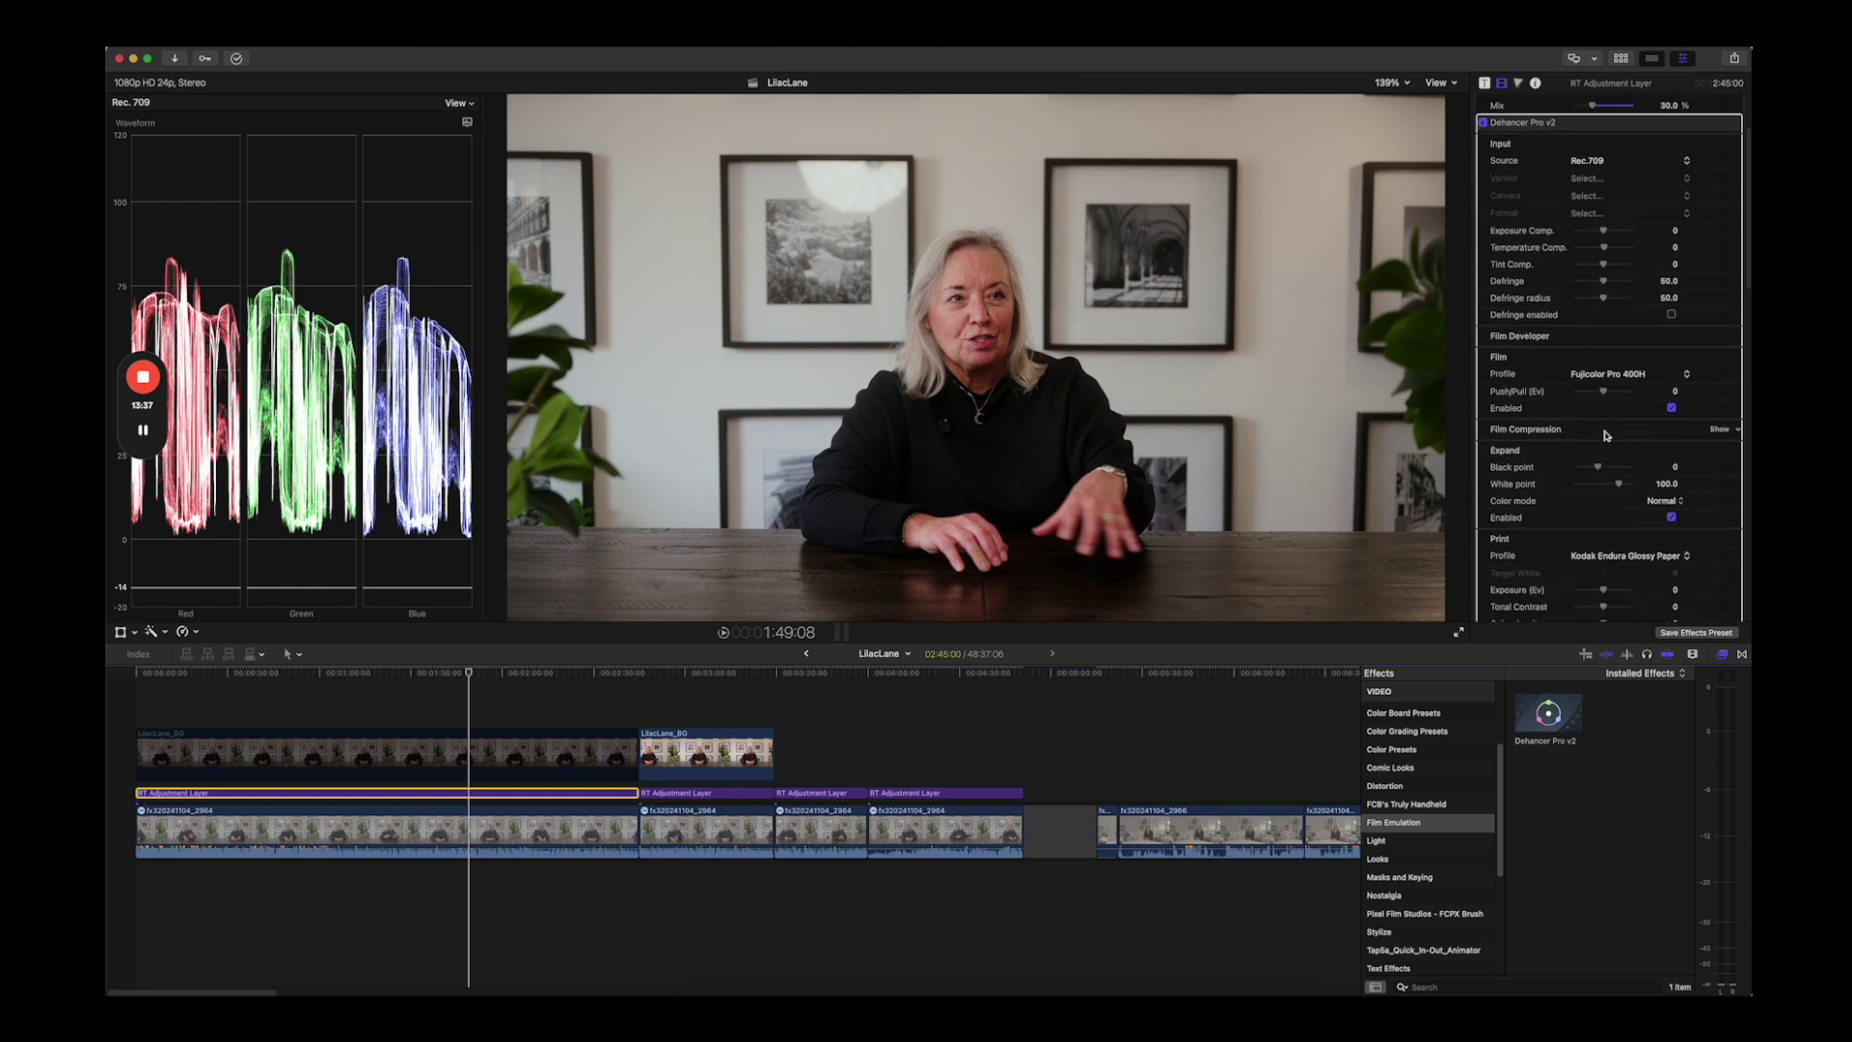